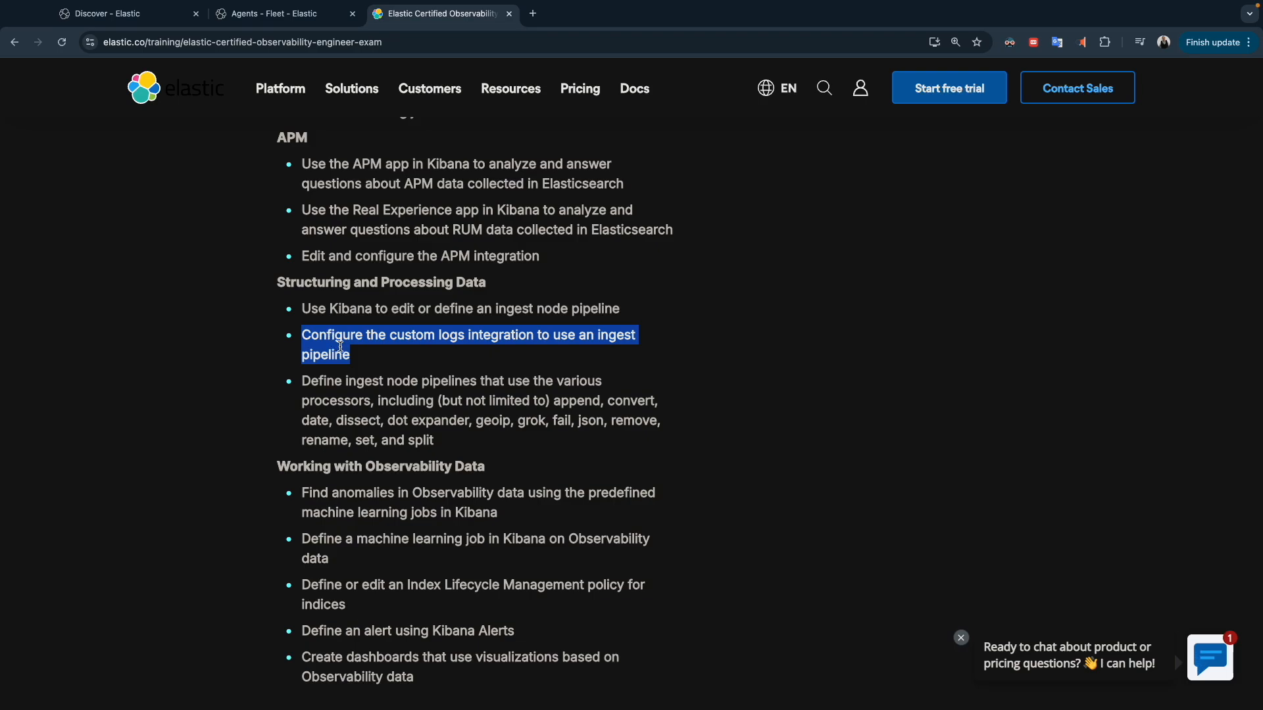
- Review the exam objective on configuring the custom logs integration to use an ingest pipeline
key(ctrl+Left)
click(398, 350)
mouse_move(395, 333)
mouse_down()
mouse_move(535, 333)
mouse_move(390, 342)
mouse_up()
click(527, 333)
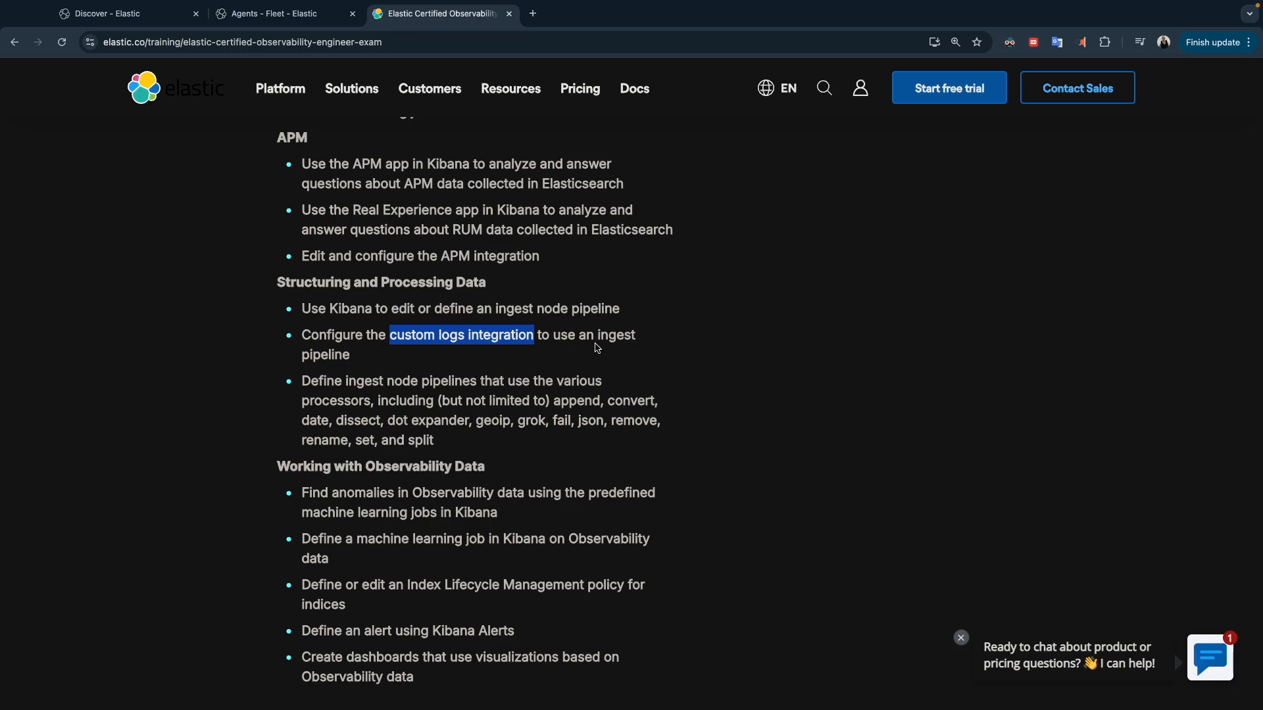
- Open the Fleet Server Policy in Fleet and start adding an integration to it
click(315, 15)
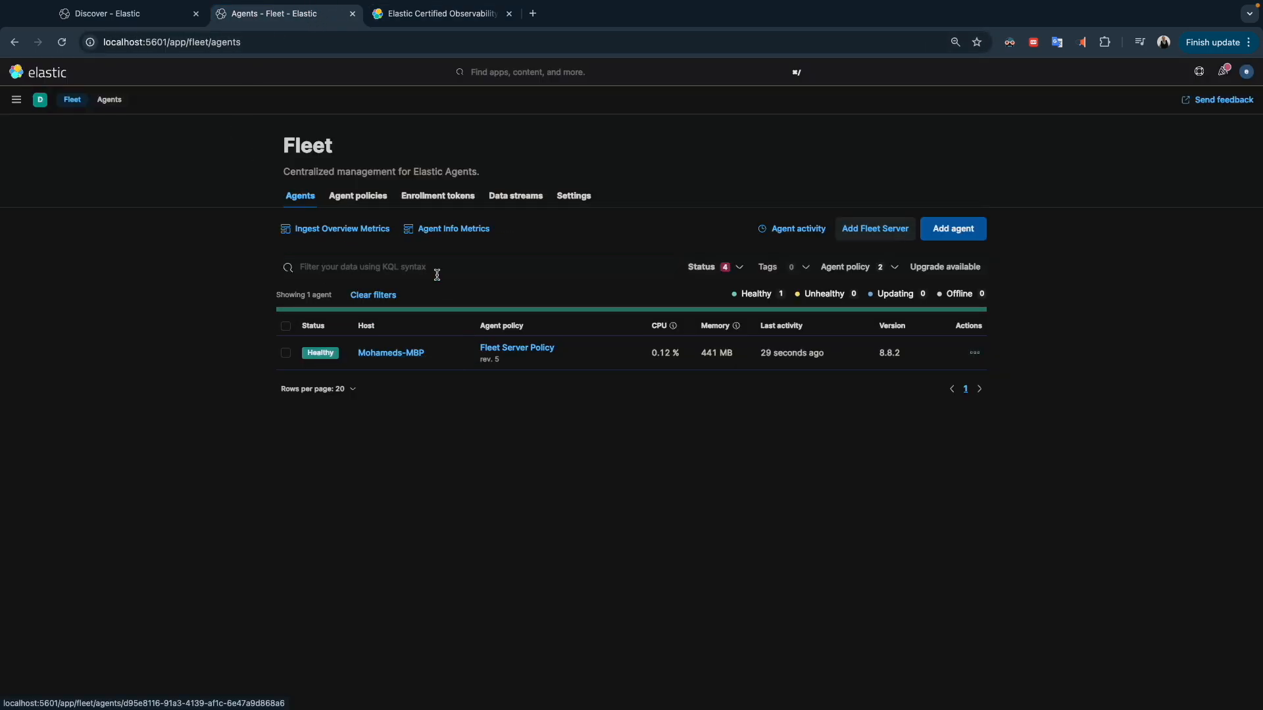
click(16, 99)
click(52, 606)
click(515, 350)
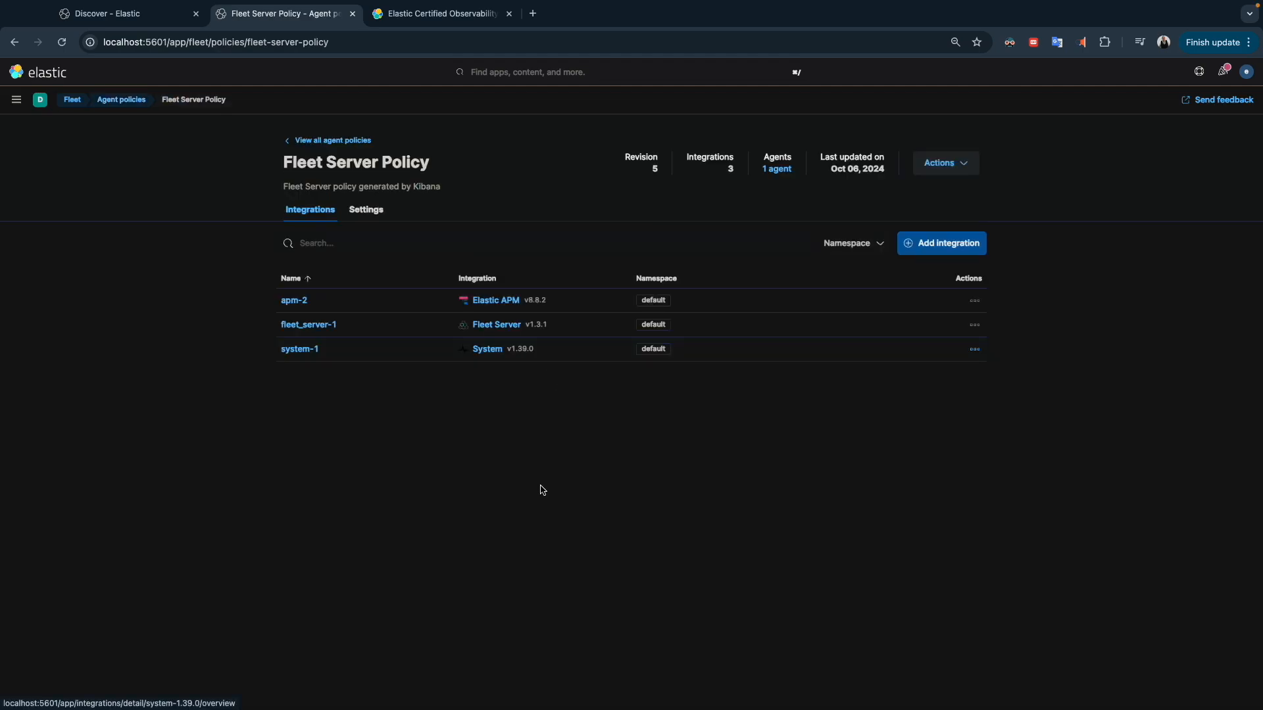
click(928, 244)
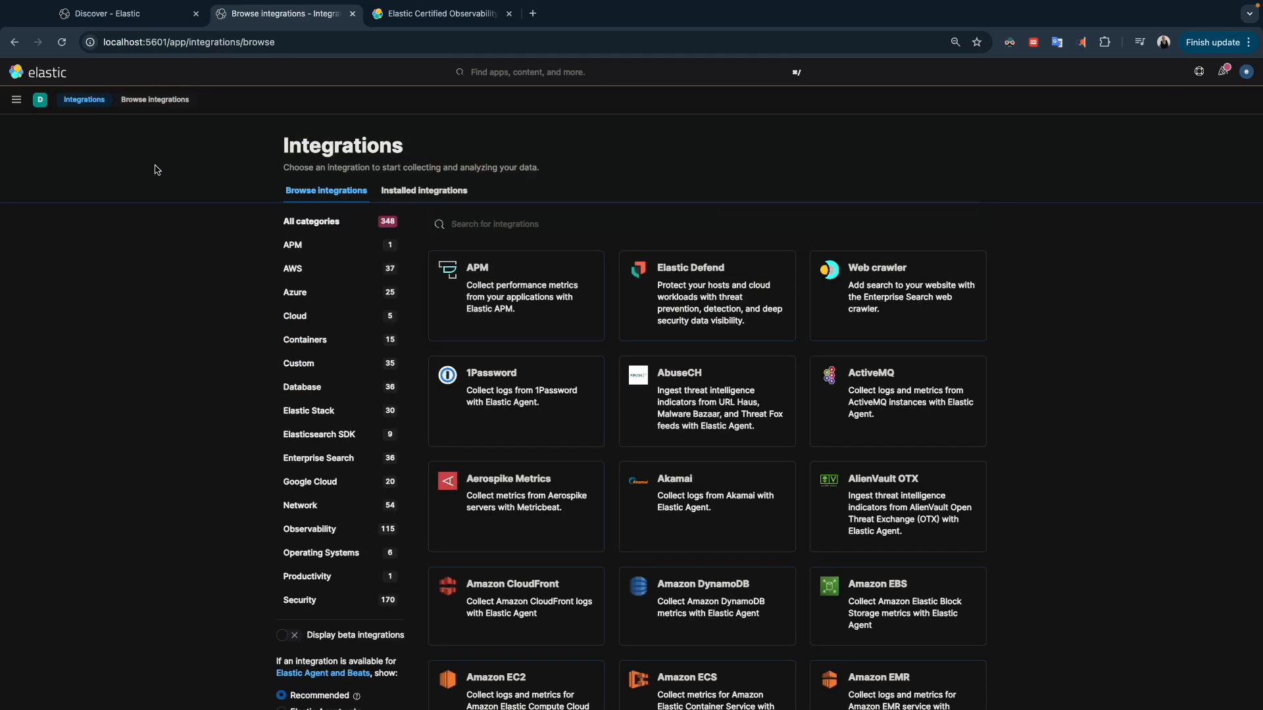
- Find the Custom Logs integration by searching for "custom logs" and open its configuration form
click(16, 100)
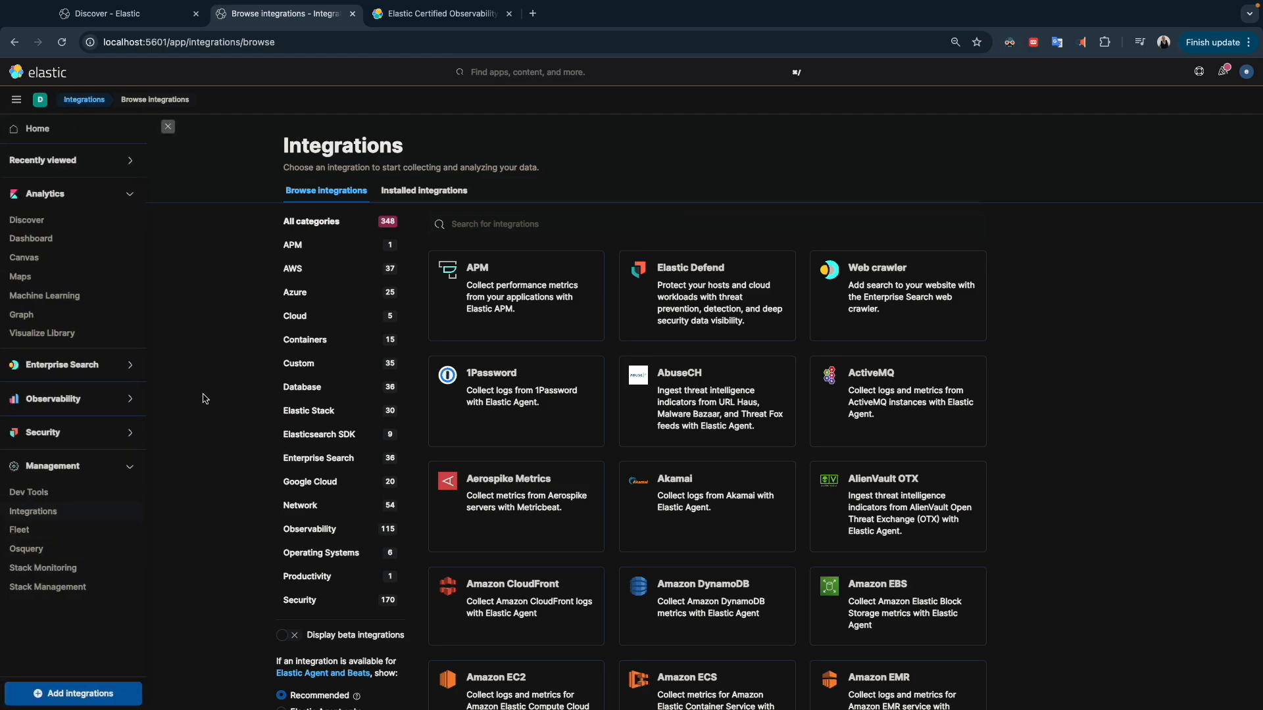
click(242, 343)
click(490, 219)
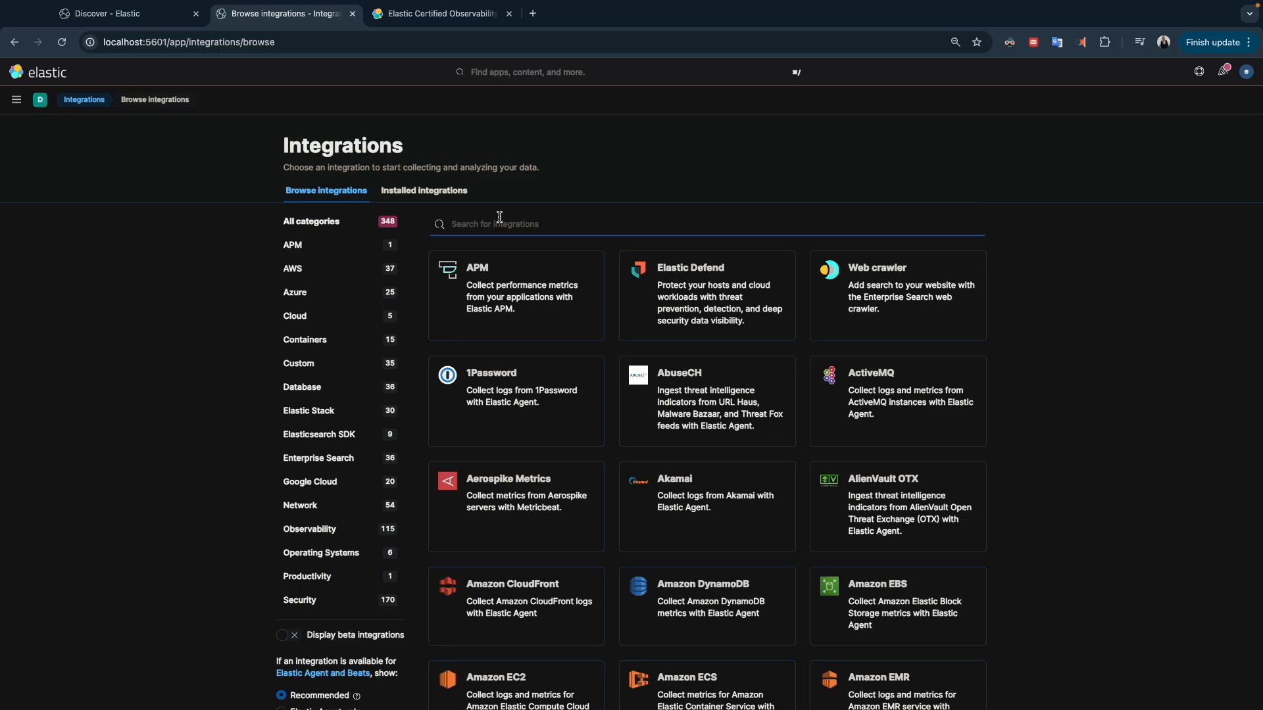
text(custom logs)
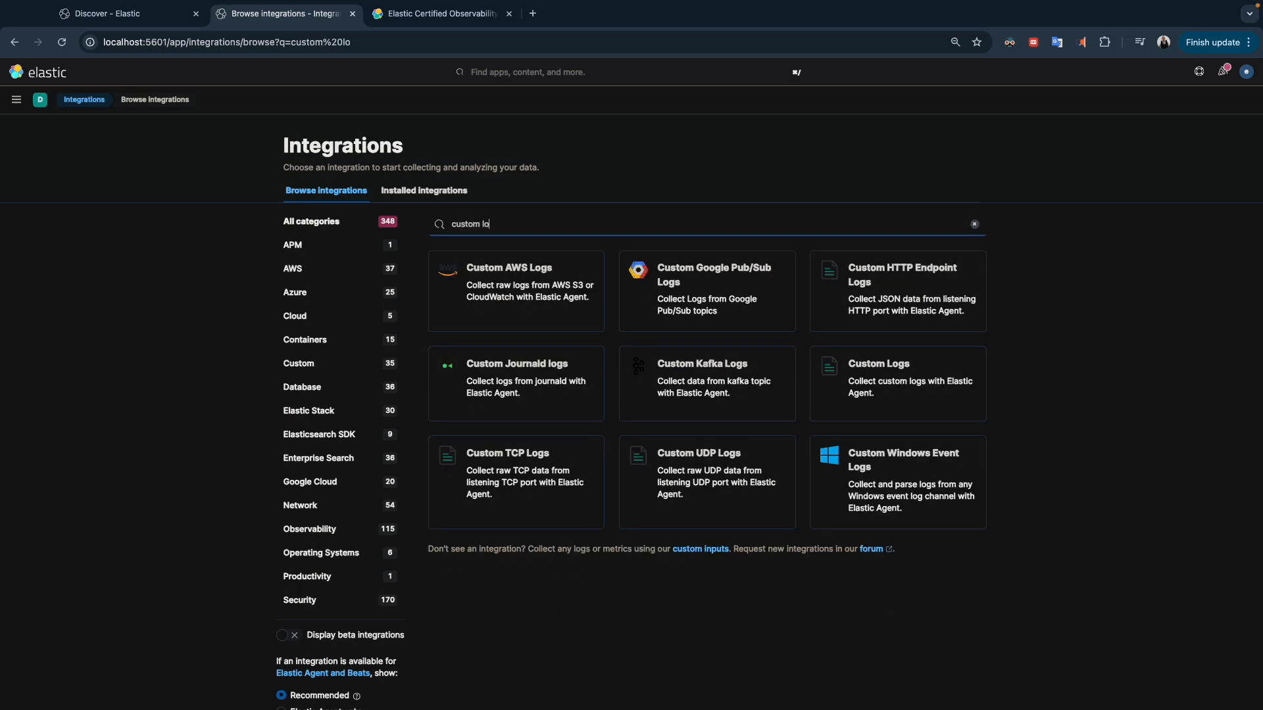
click(869, 380)
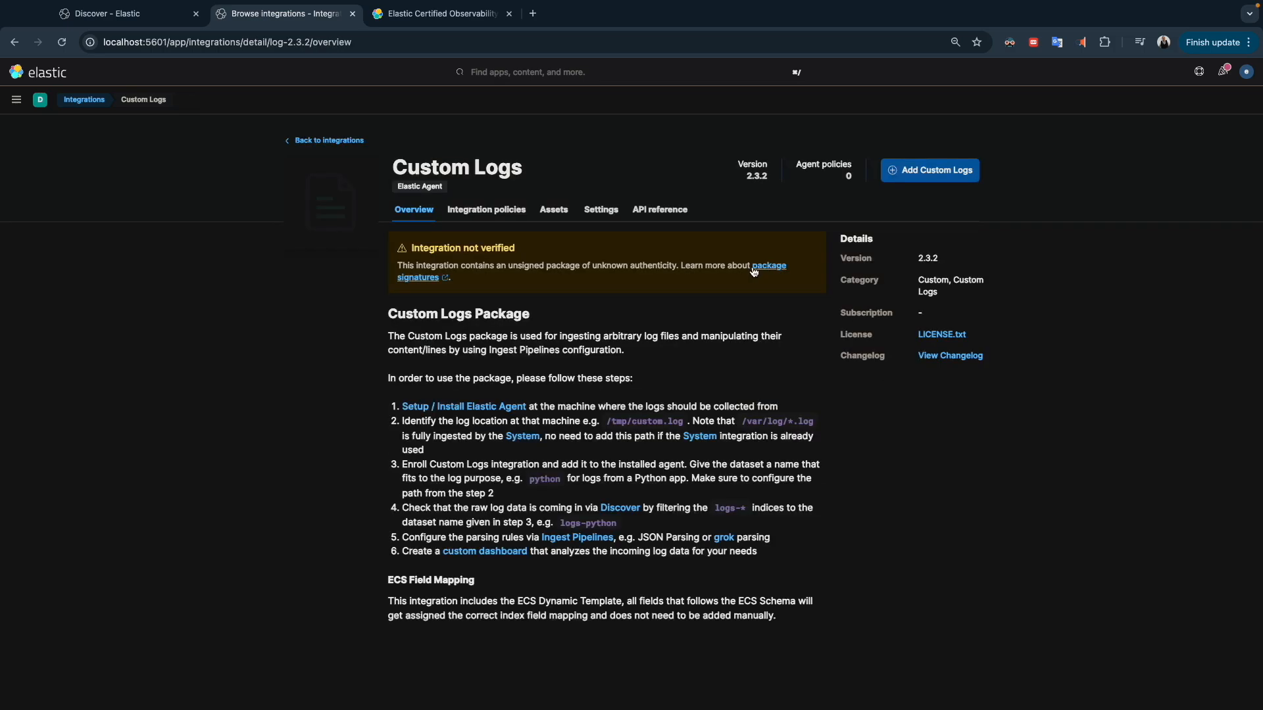
click(930, 173)
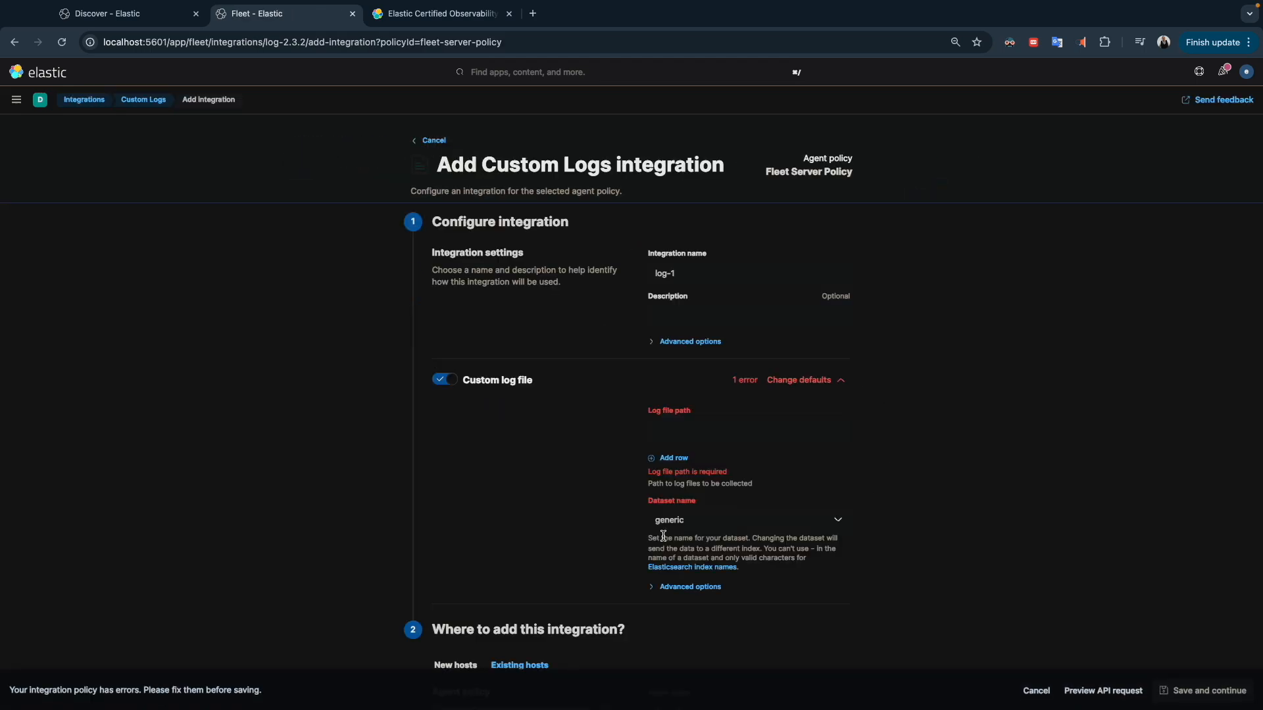
scroll(677, 403, left, 5)
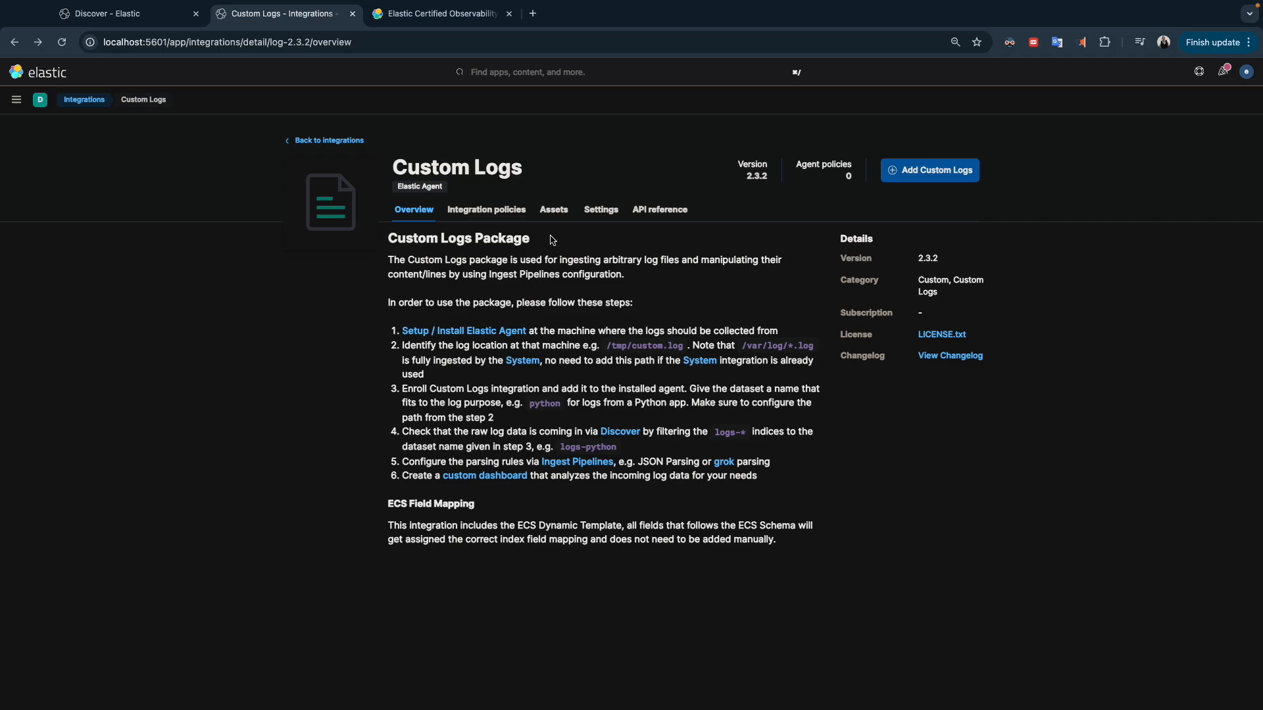
click(920, 172)
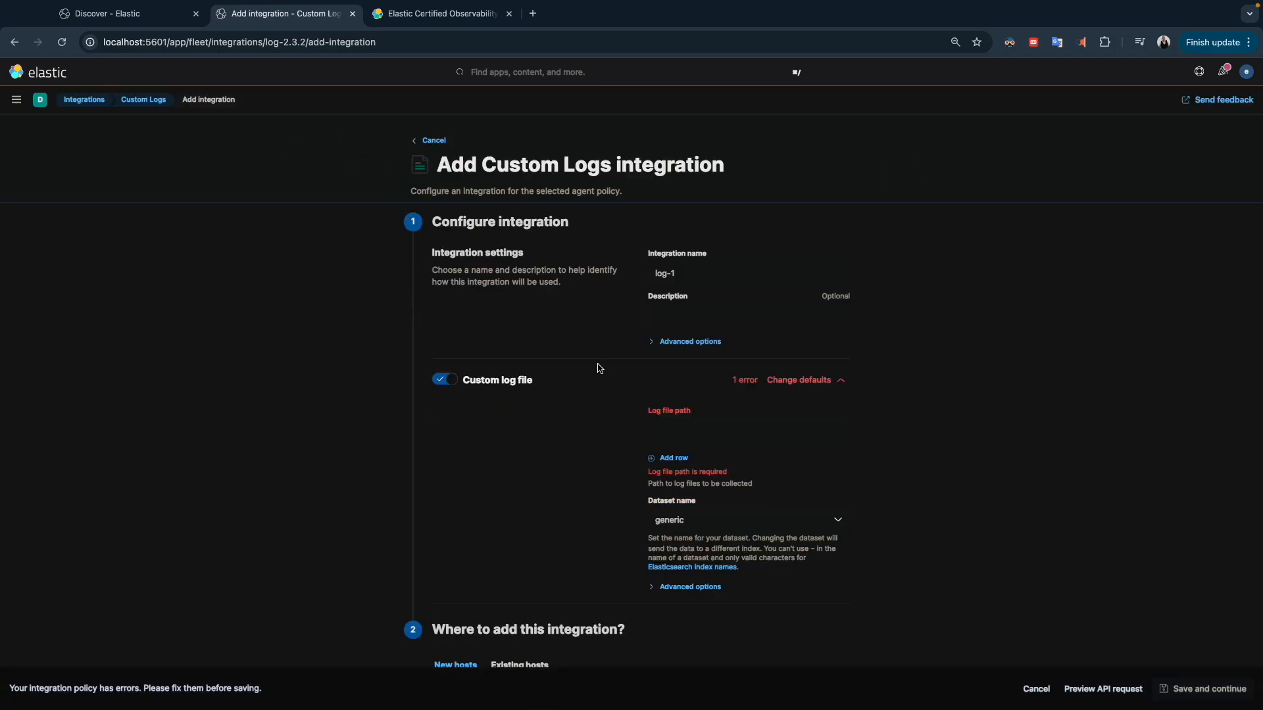
- Copy the file path of web_logs.log from Visual Studio Code and enter it as the log file path of the Custom Logs integration
click(667, 435)
key(ctrl+Right)
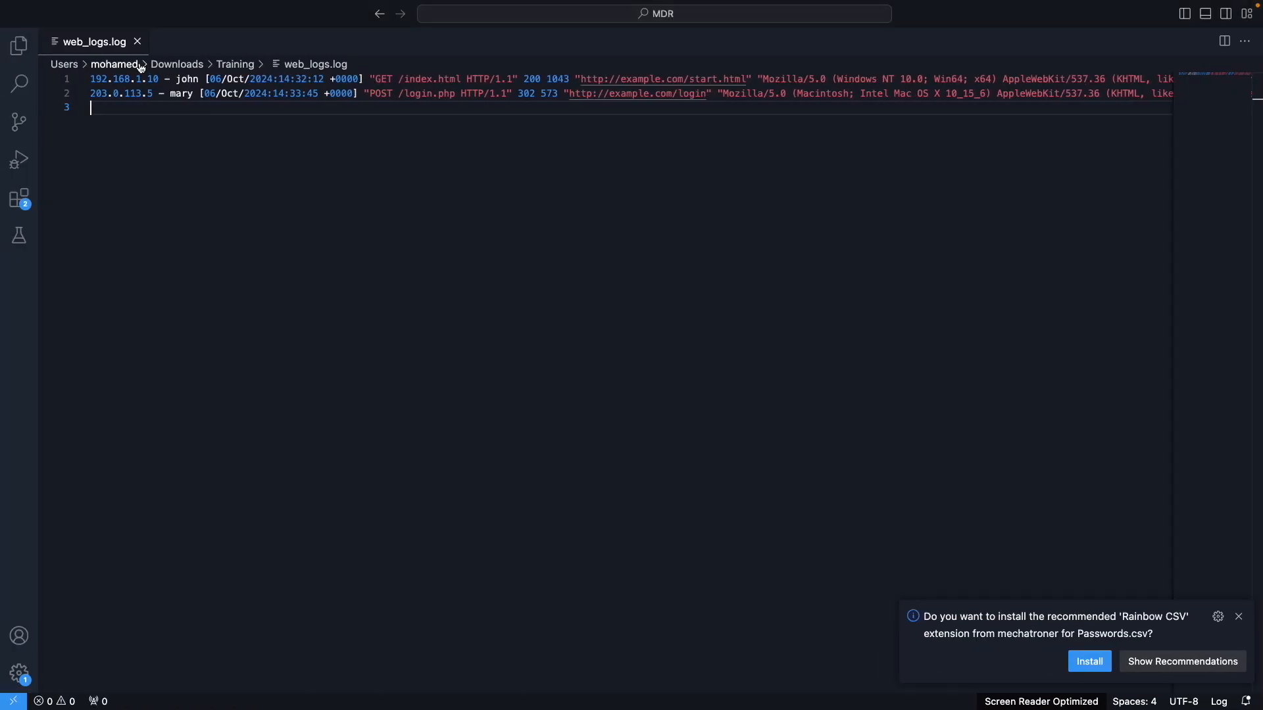
right_click(81, 42)
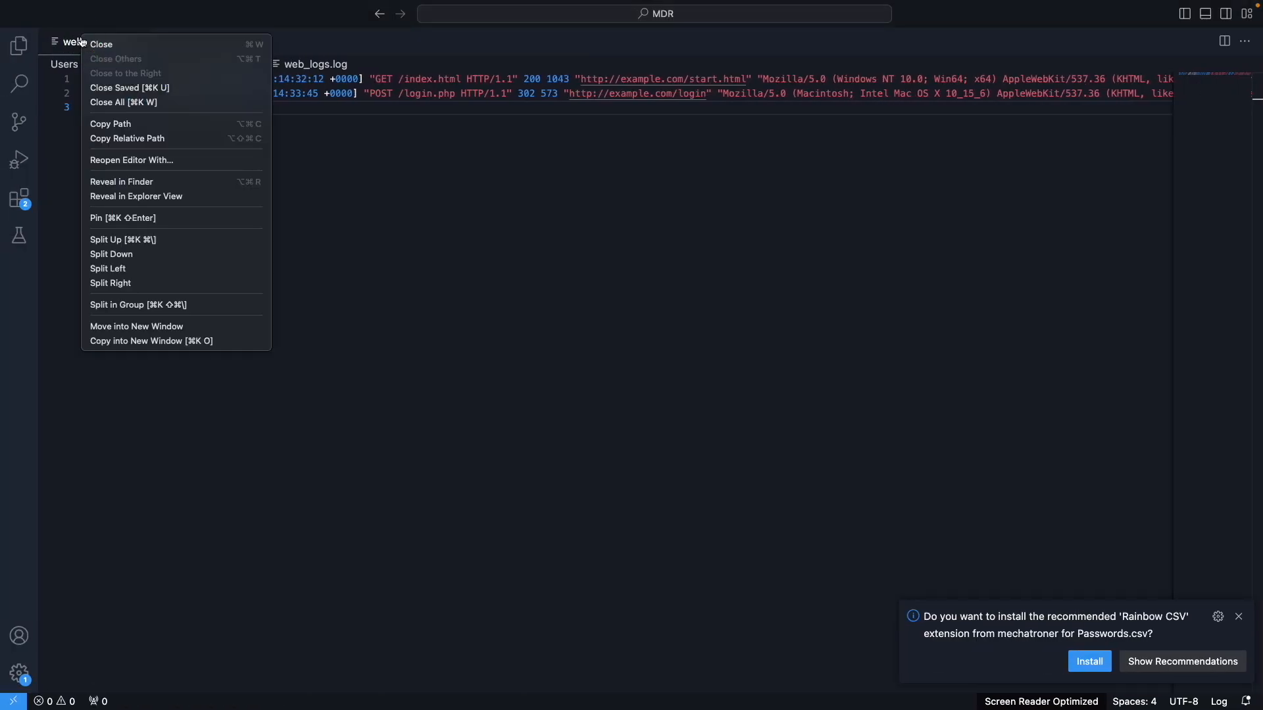
click(114, 125)
key(ctrl+Left)
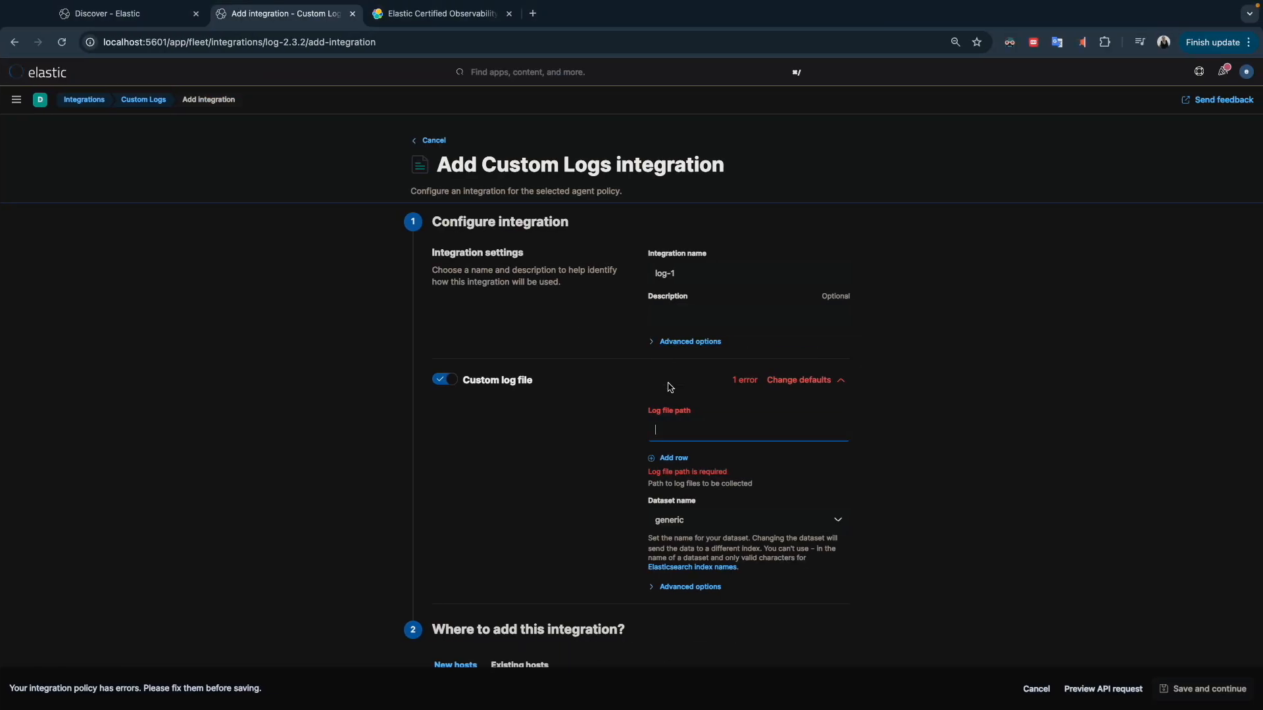
key(super+v)
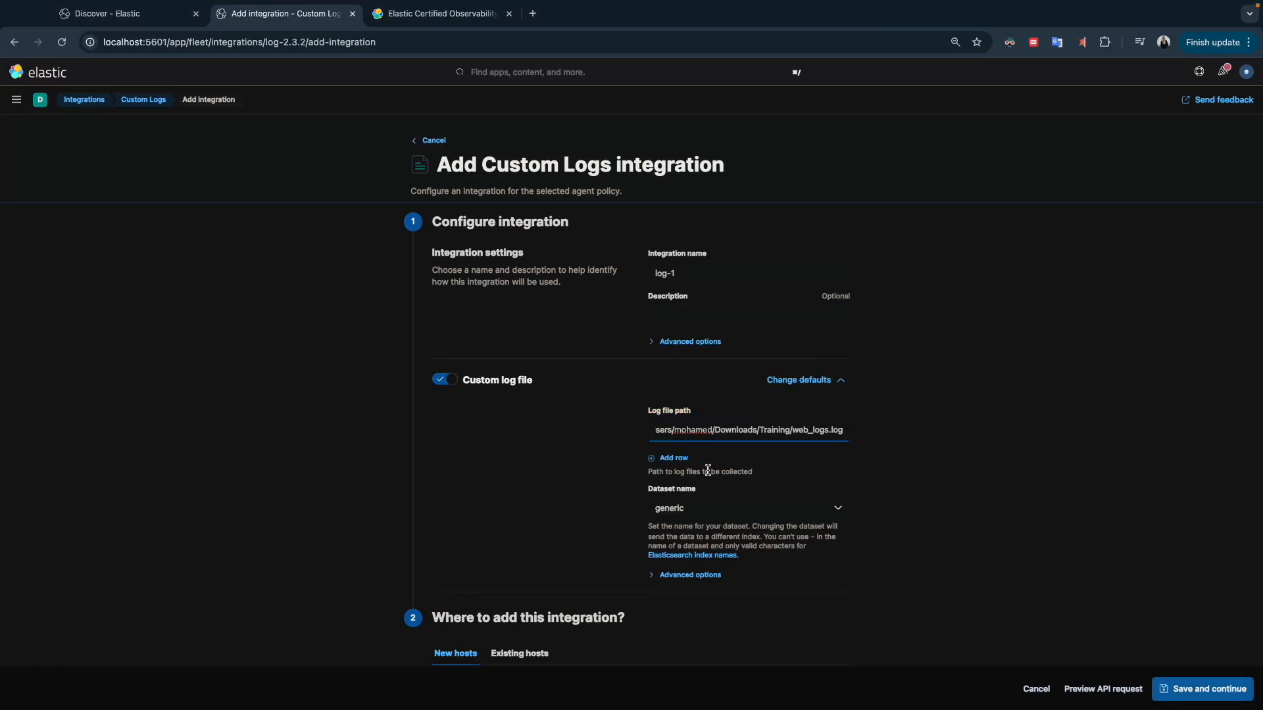
- Save the log-1 integration for new hosts under Agent policy 2, and close the agent enrollment instructions without enrolling an agent
scroll(652, 435, down, 3)
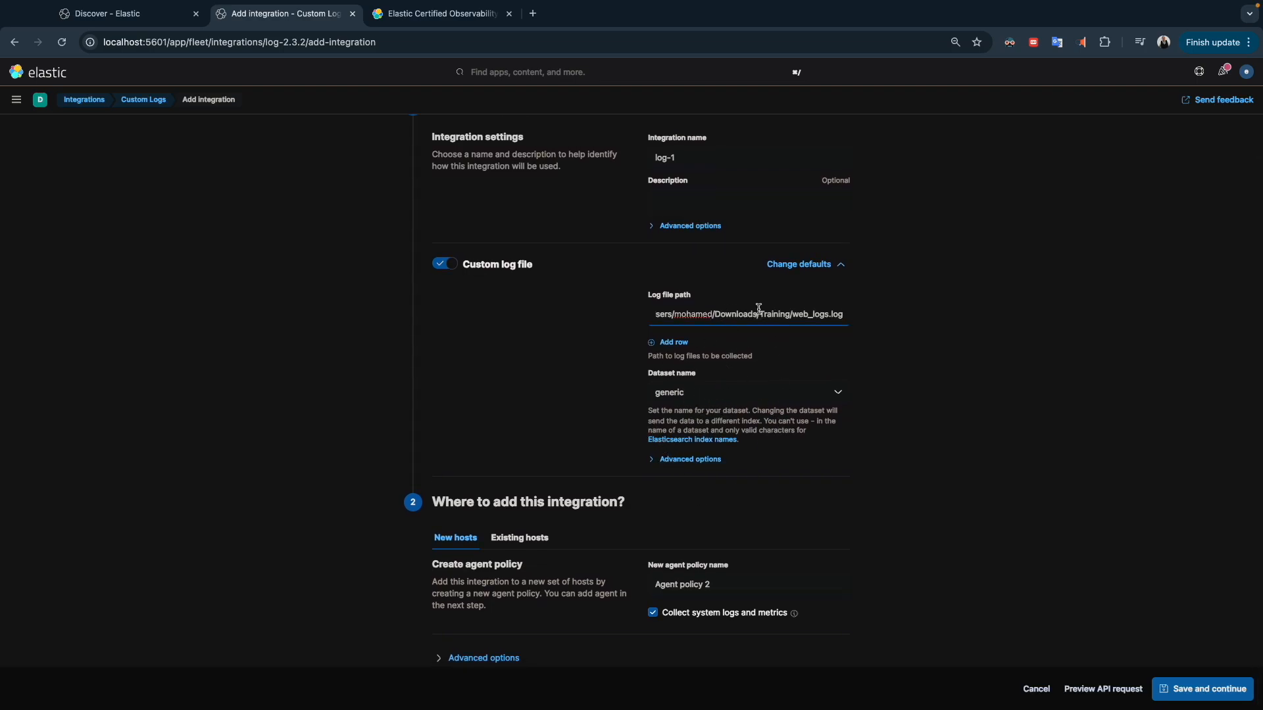
click(1184, 690)
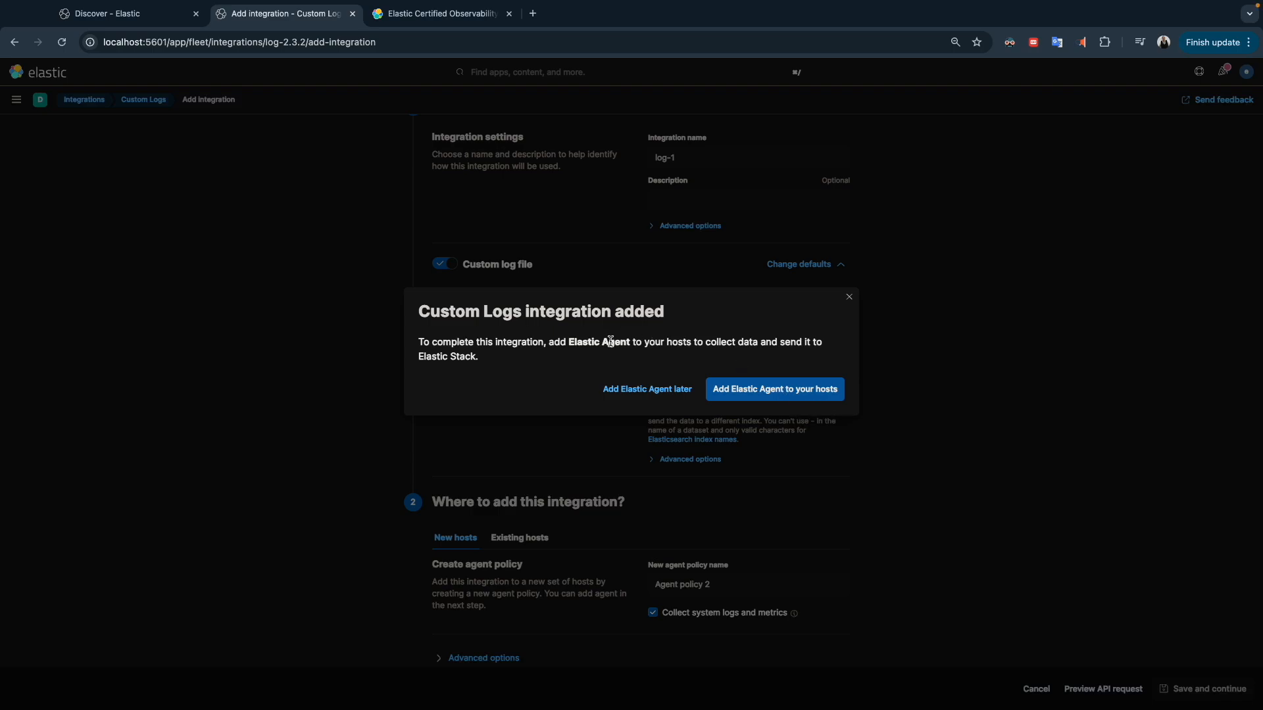
click(758, 395)
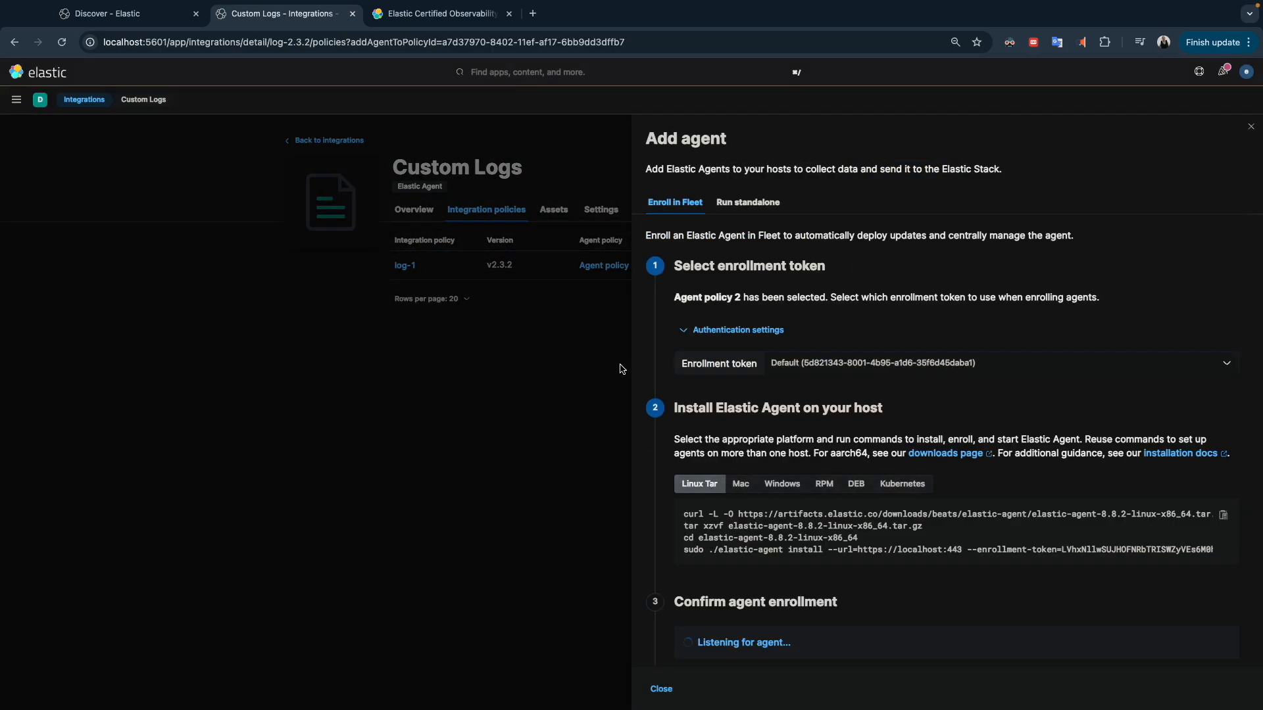
click(662, 688)
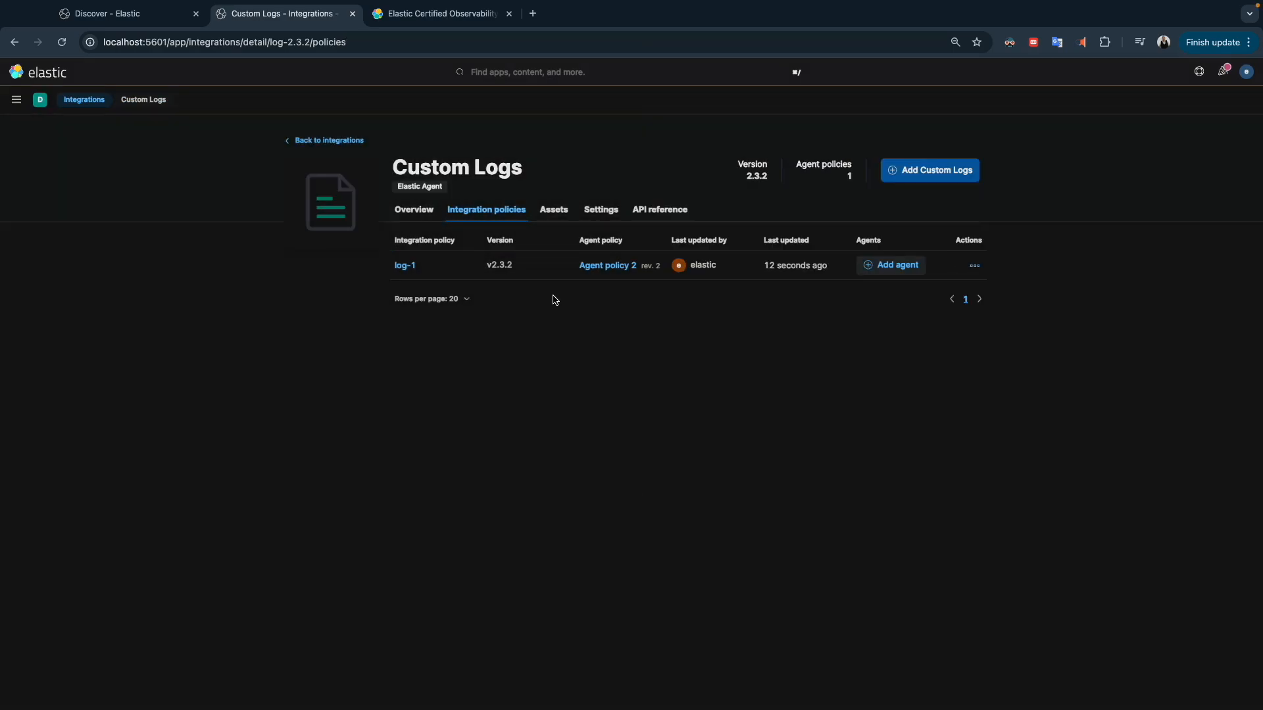
- Return to the Fleet Server Policy in Fleet and start adding another Custom Logs integration to it
click(18, 100)
click(26, 538)
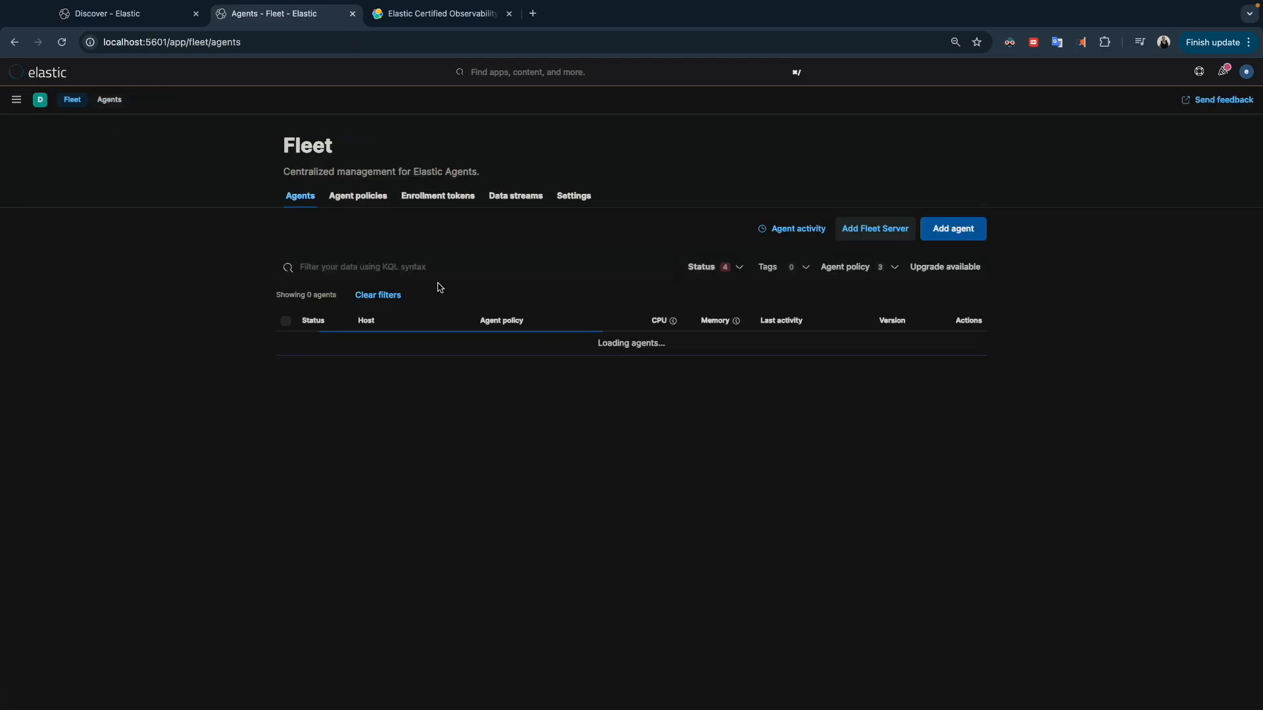
click(506, 358)
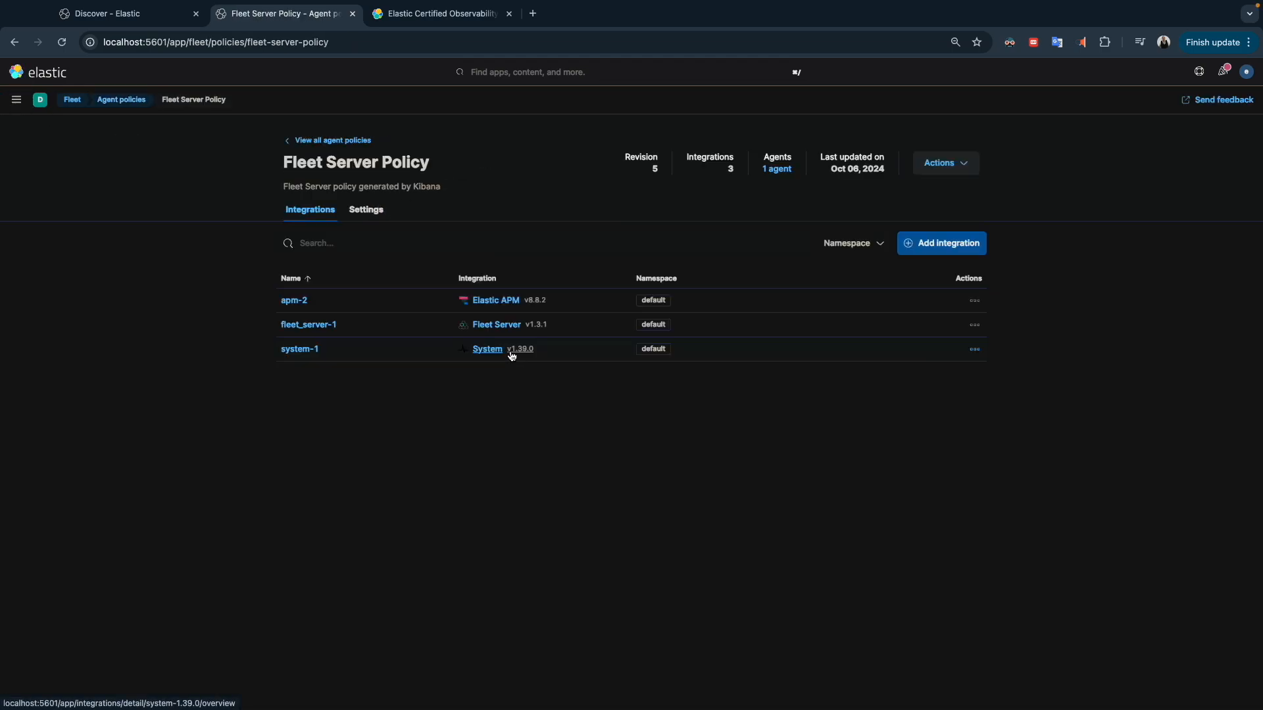
click(930, 244)
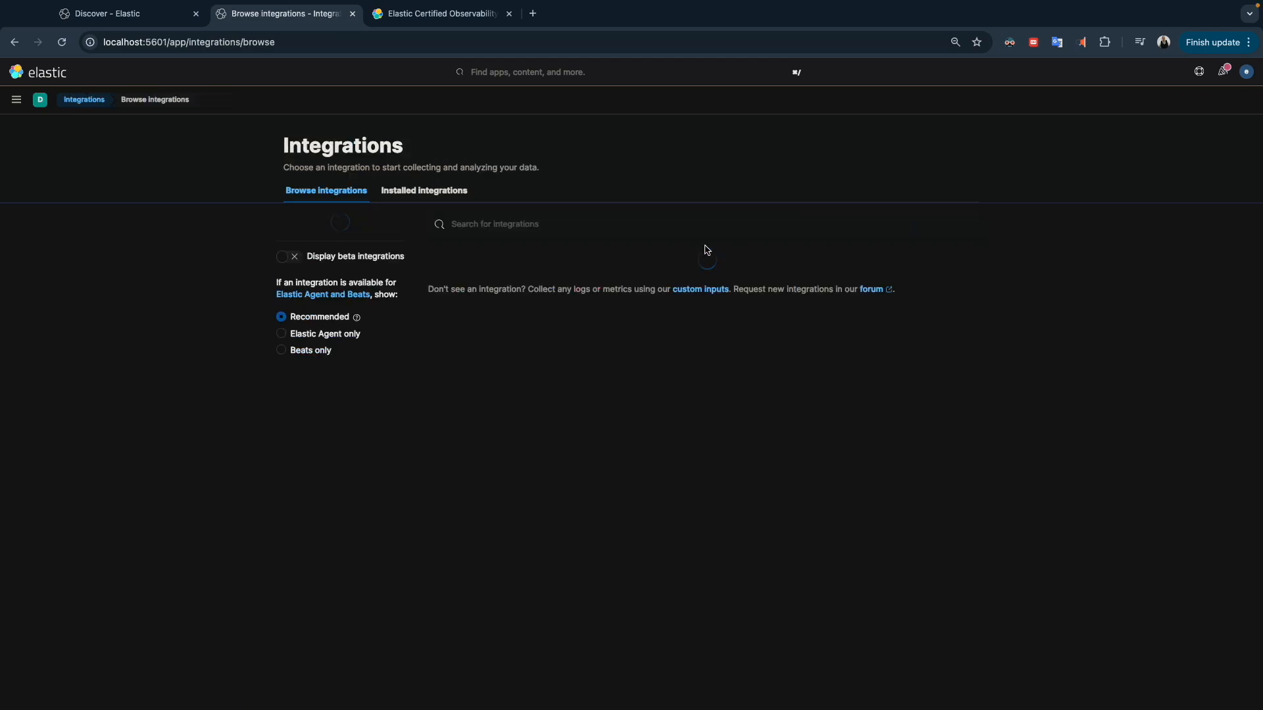
text(custom)
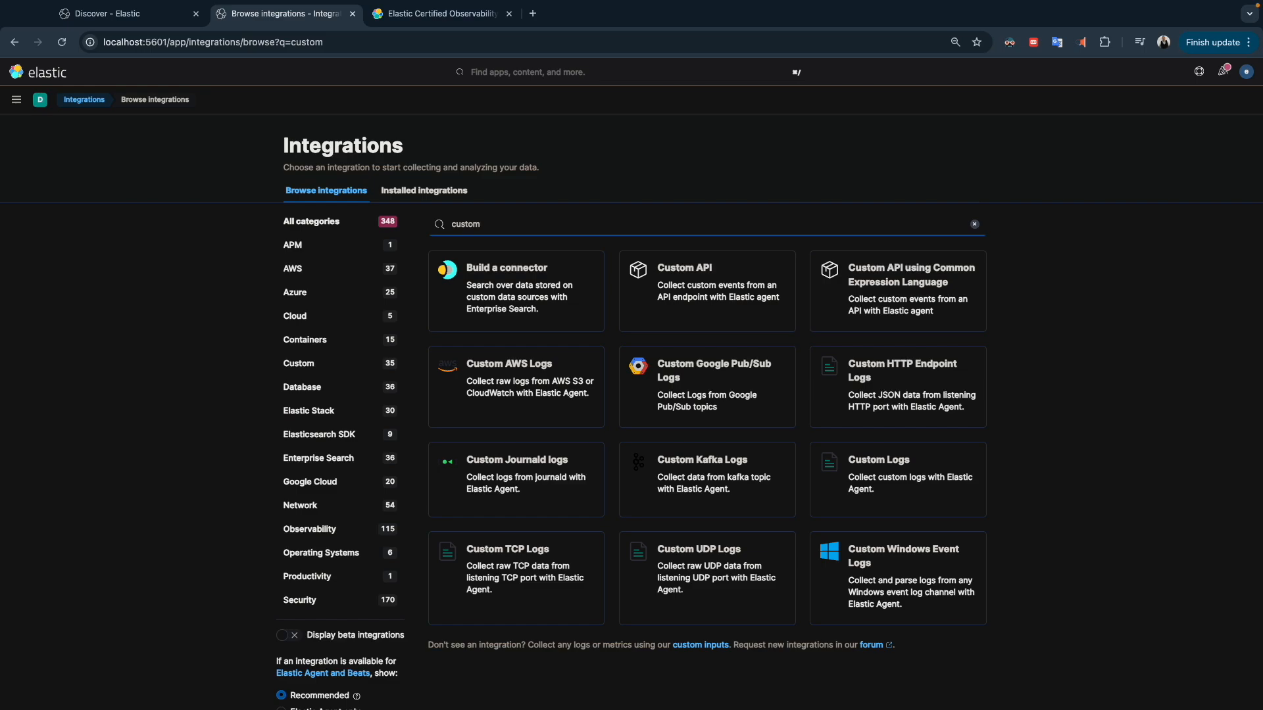
text( logs)
click(837, 358)
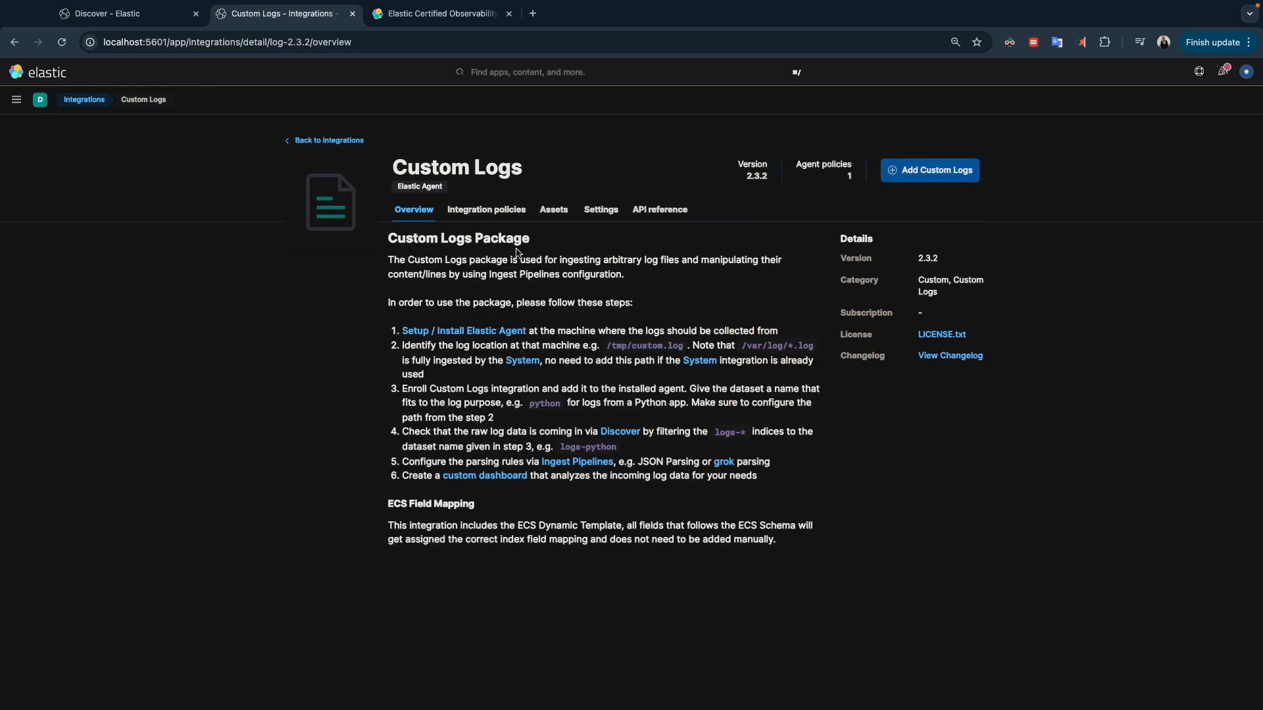
click(921, 170)
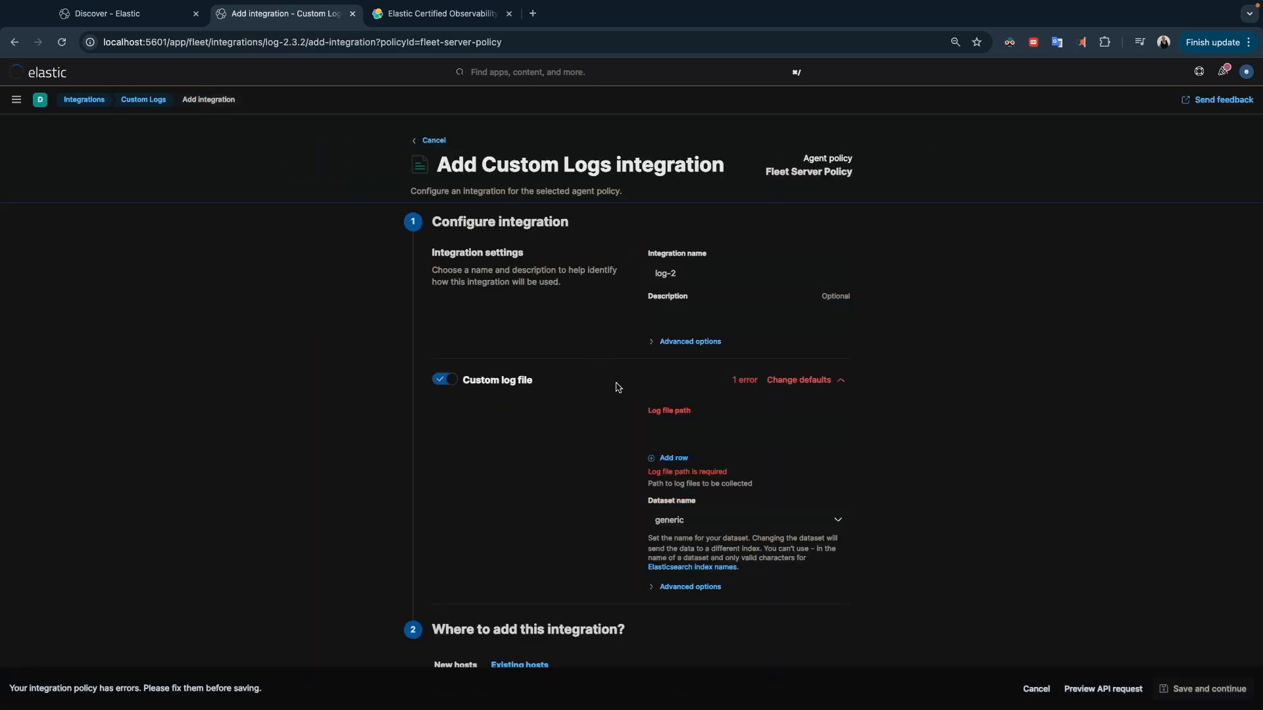
- Set the log file path to the copied web_logs.log path and name the integration log-demo
click(677, 430)
key(super+v)
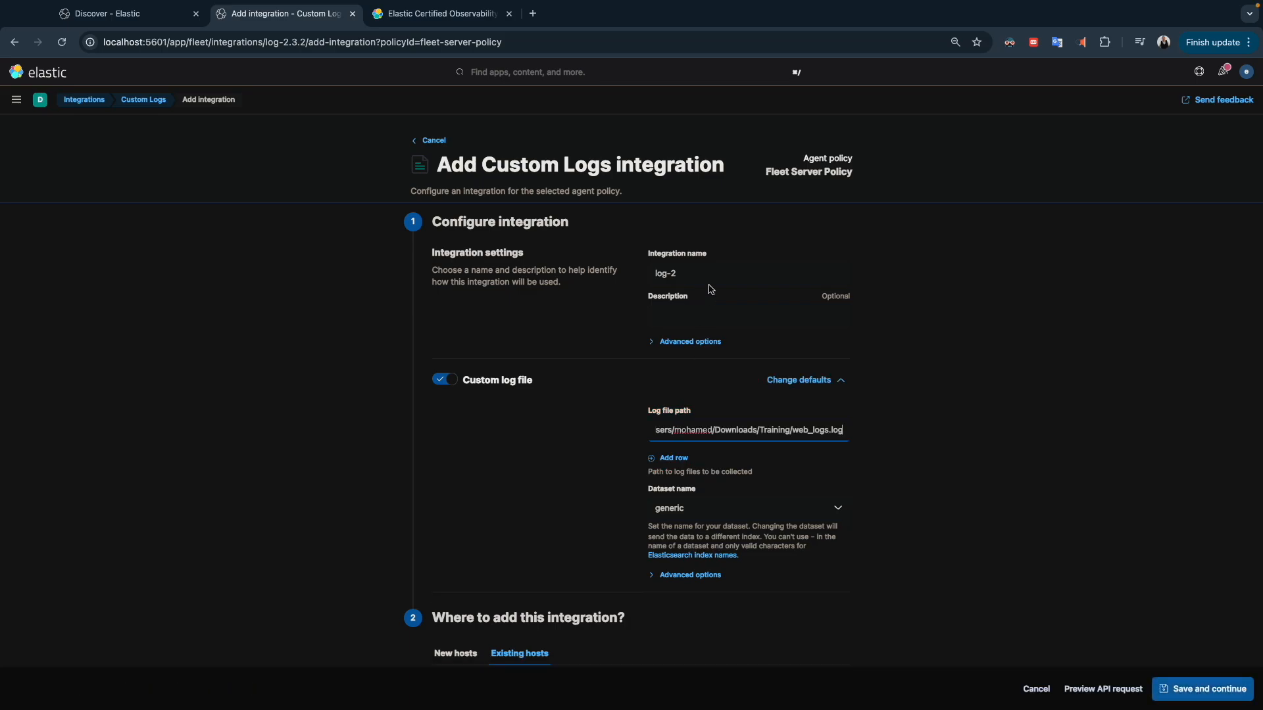
click(694, 271)
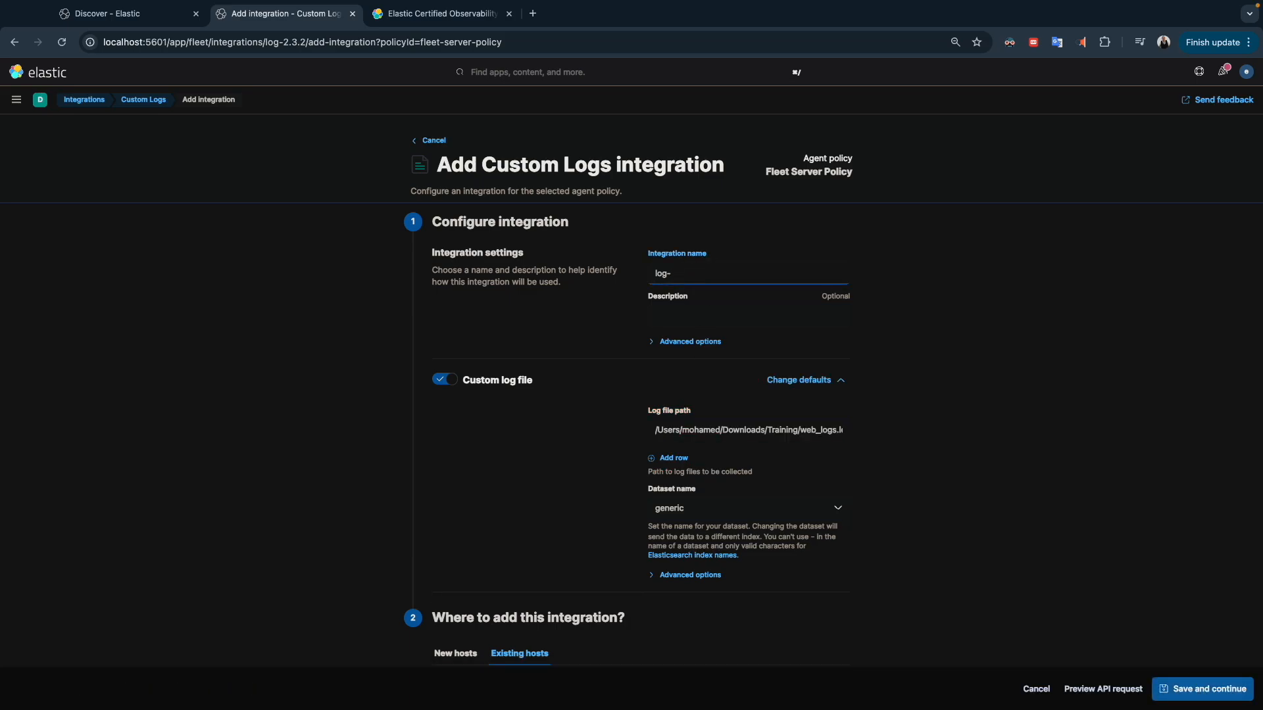
- Select the existing Fleet Server Policy for the log-demo integration, then save and deploy the changes
scroll(748, 351, down, 2)
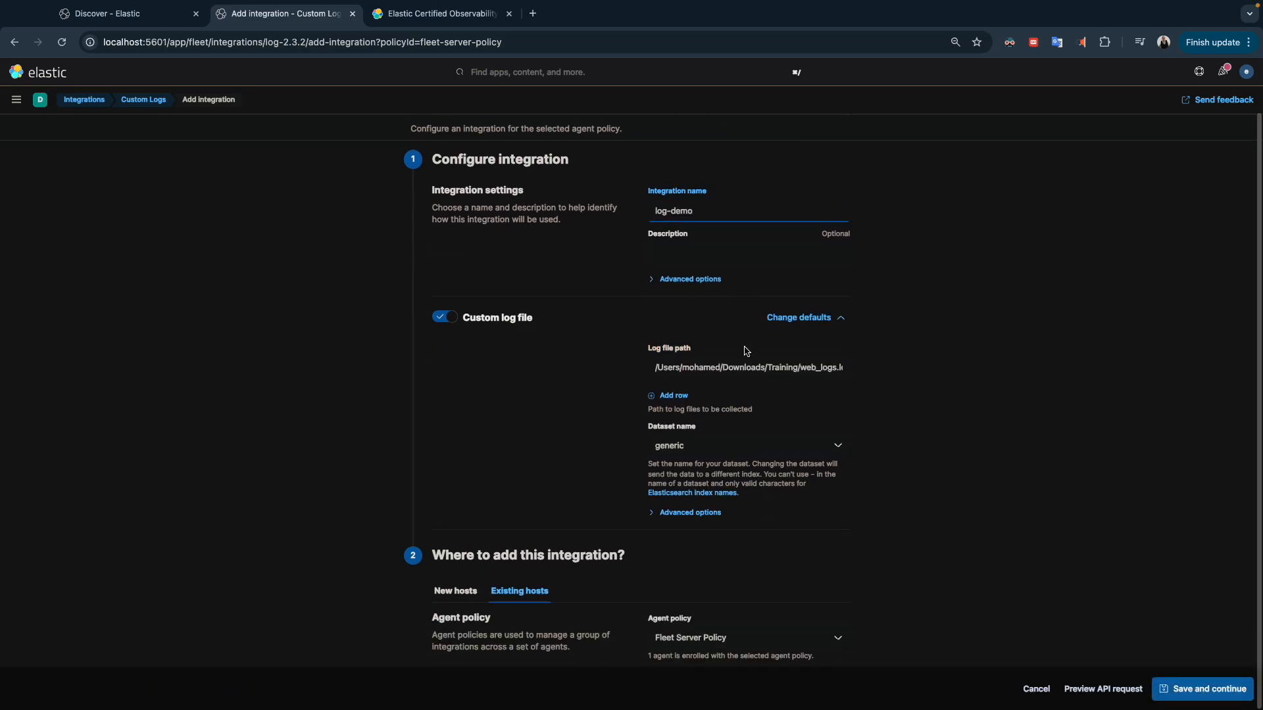
click(727, 639)
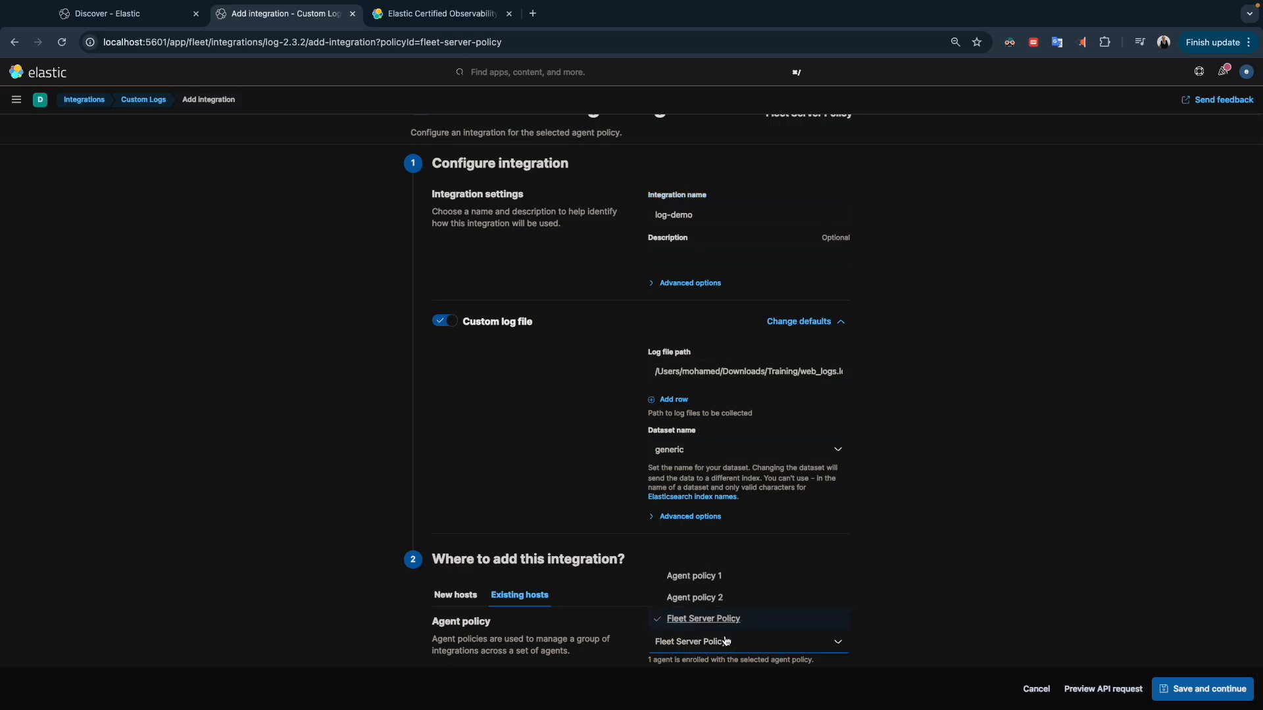
click(720, 629)
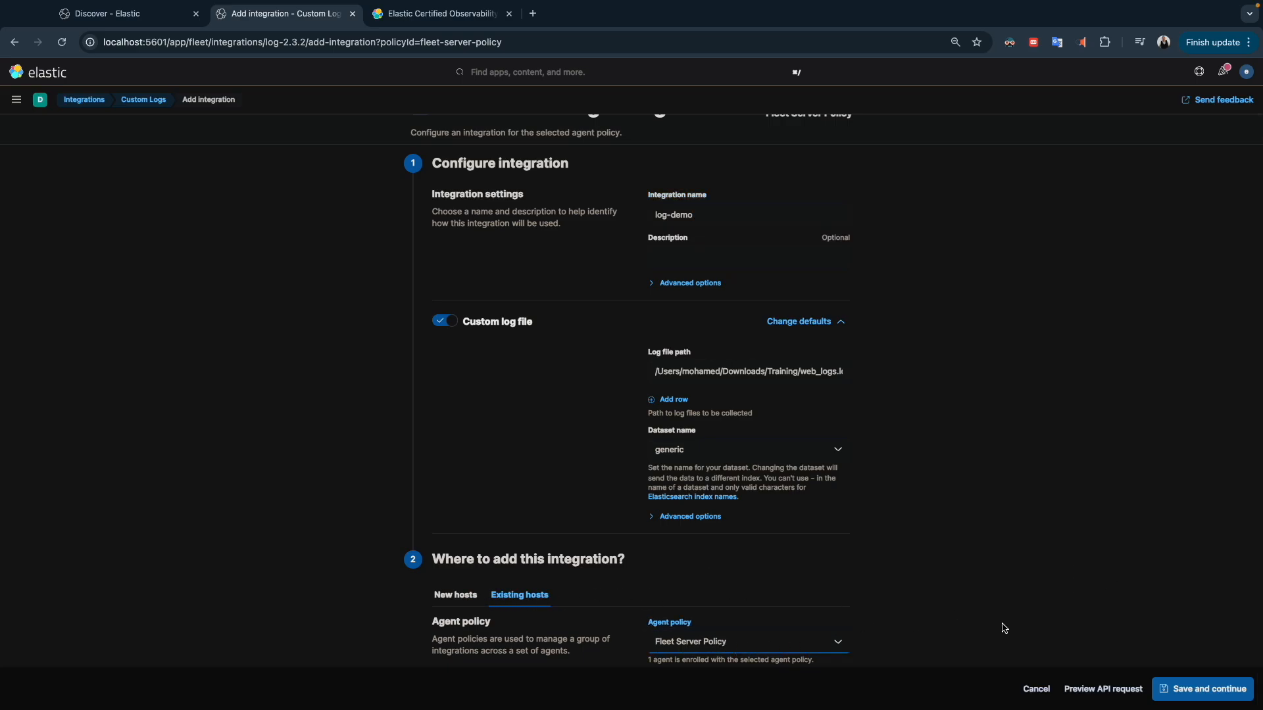
click(1198, 689)
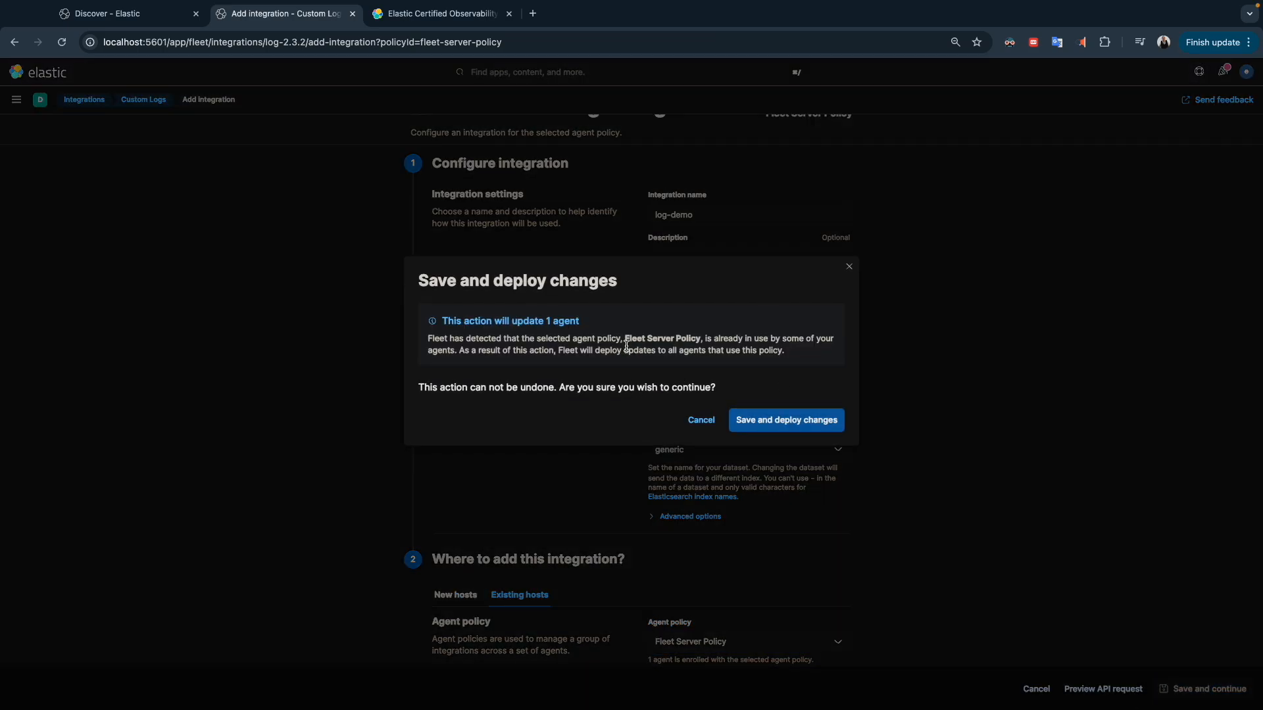
click(750, 424)
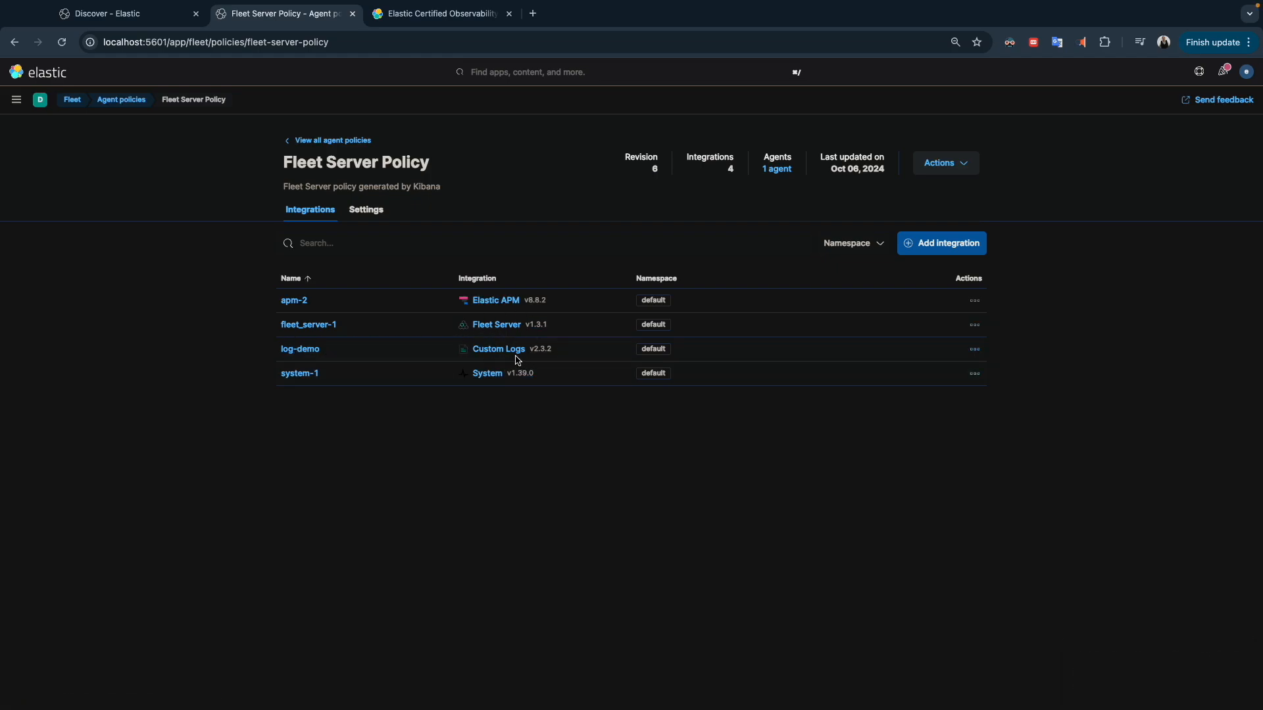
- Open the enrolled agent's details in Fleet and expand the log-demo integration to inspect its inputs
click(16, 99)
click(20, 529)
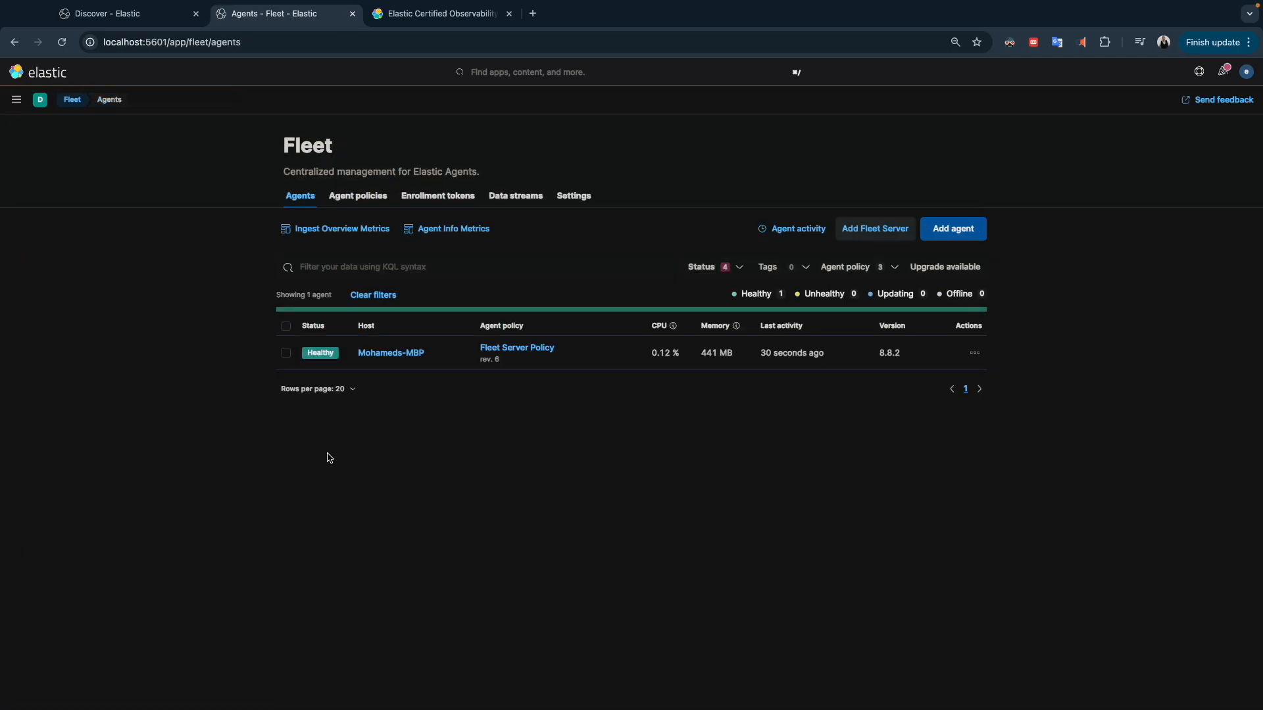
click(391, 353)
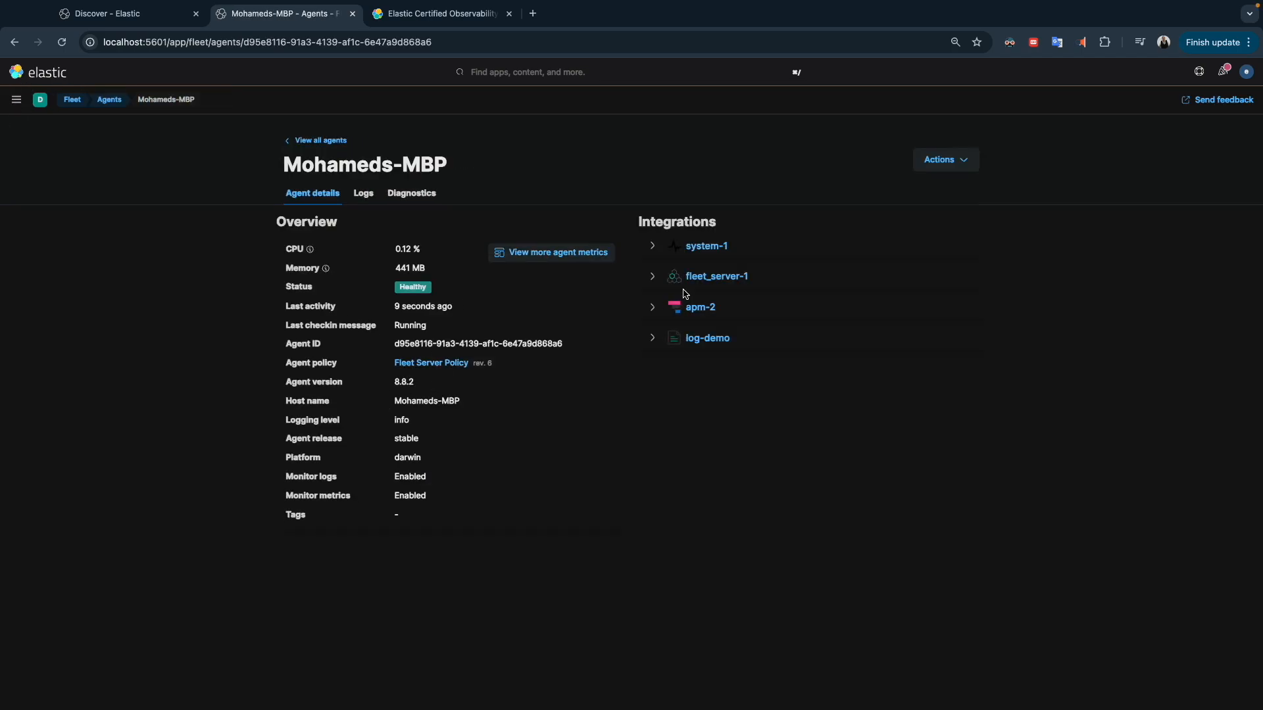
click(653, 338)
click(654, 363)
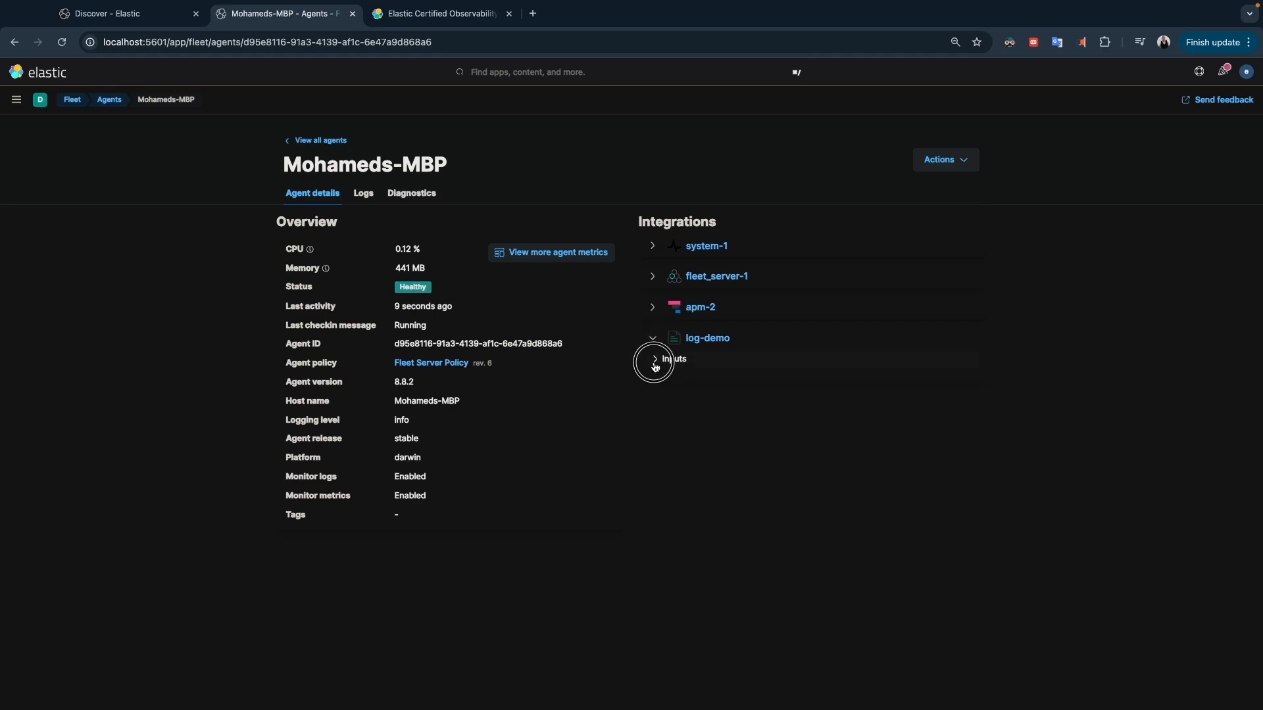
- Inspect the agent's Filebeat logs for the log-demo integration and go to Discover
click(668, 381)
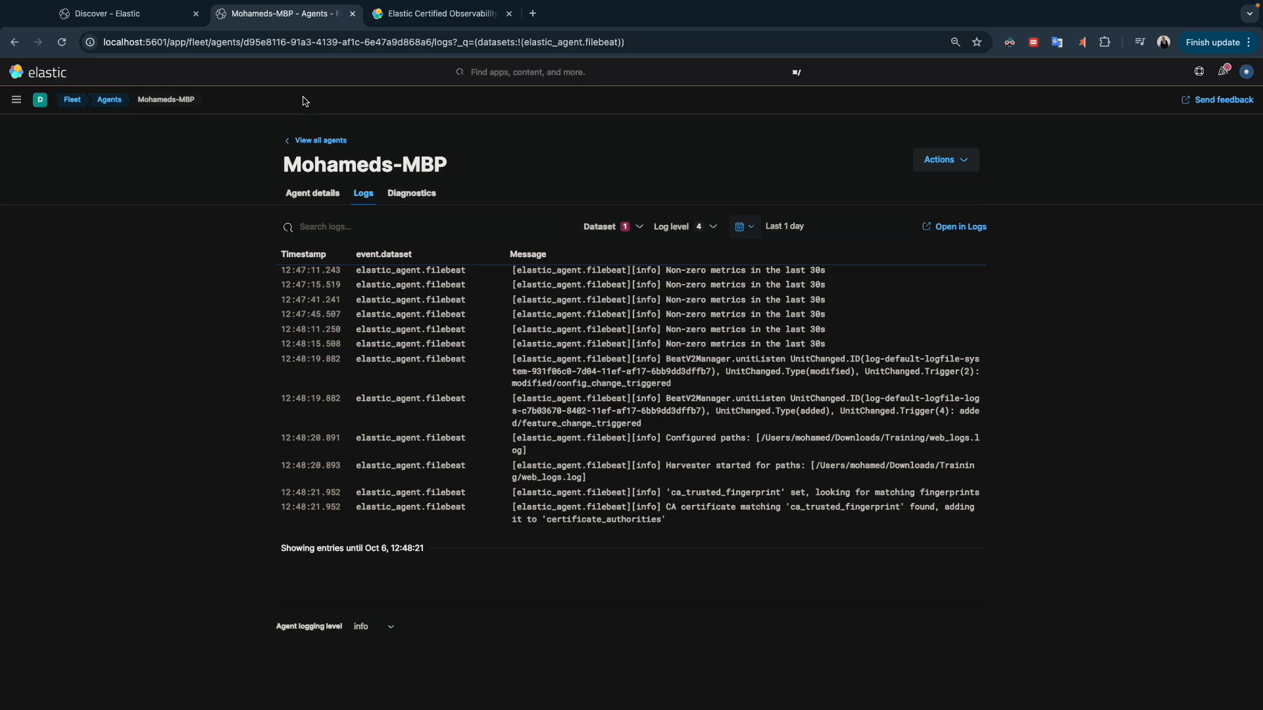
click(21, 104)
click(28, 222)
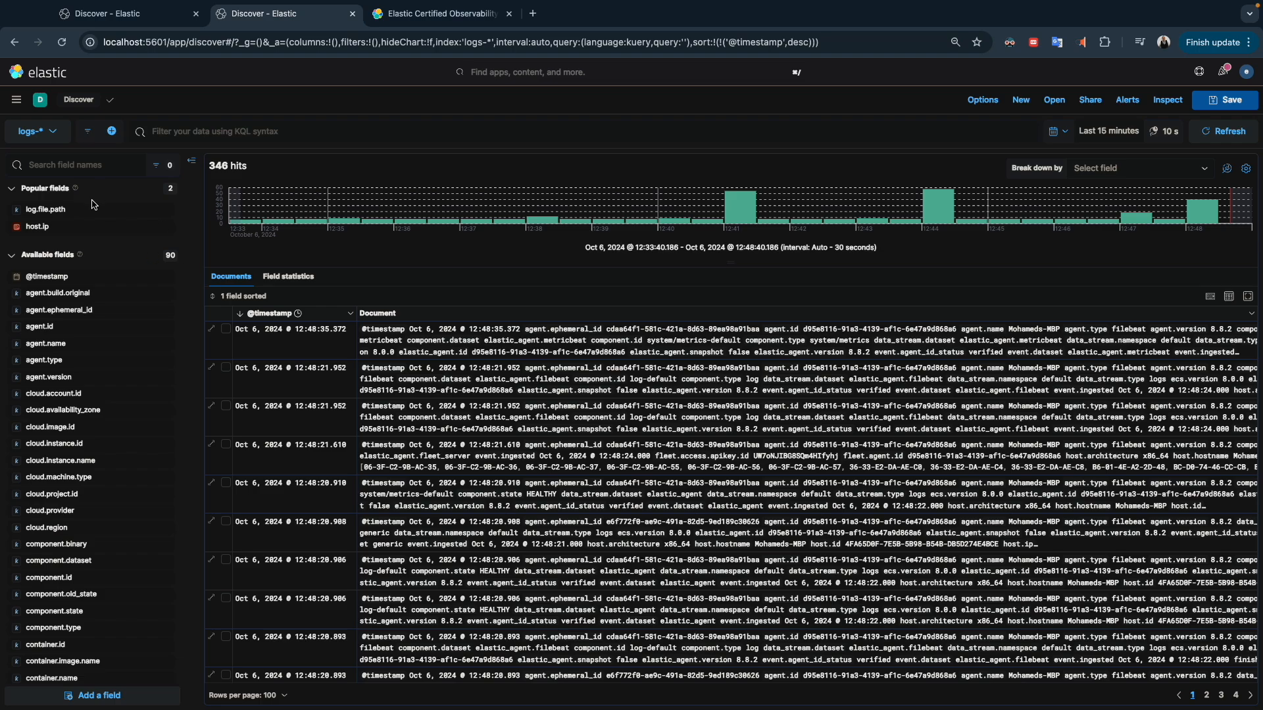
- Filter the Discover field list by "log." and add log.file.path as a table column
click(105, 165)
text(log.)
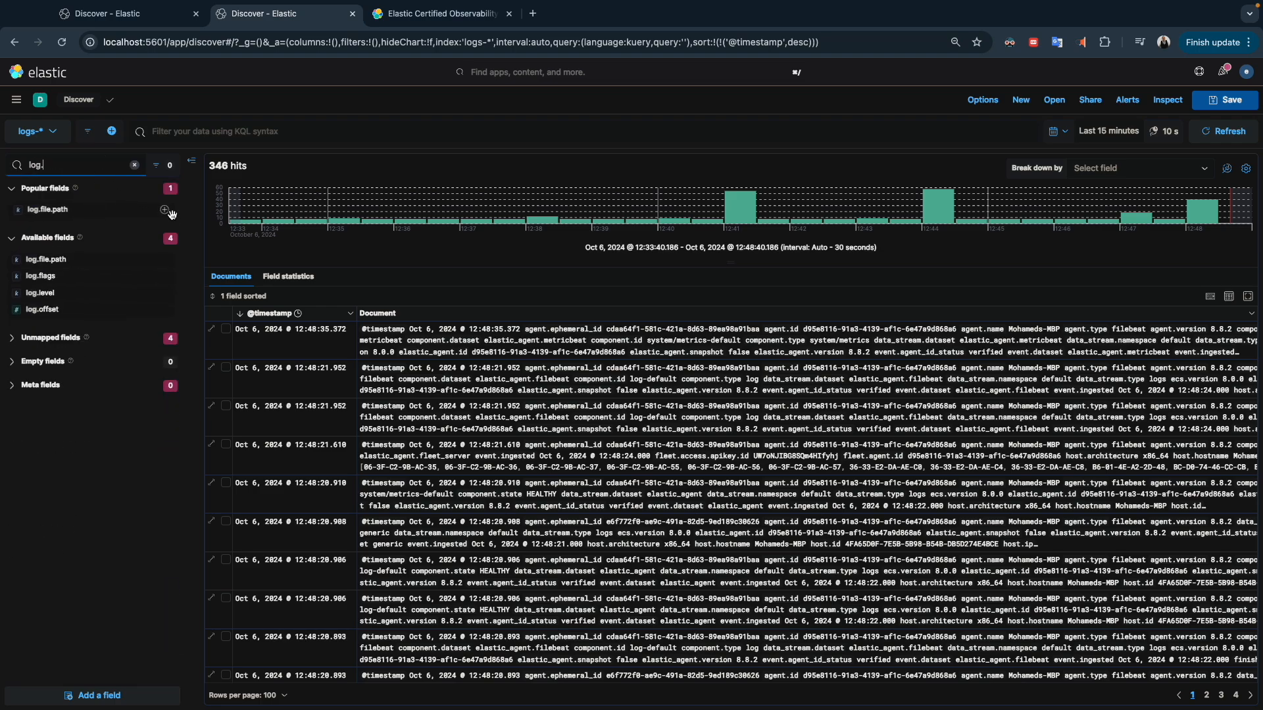
click(166, 211)
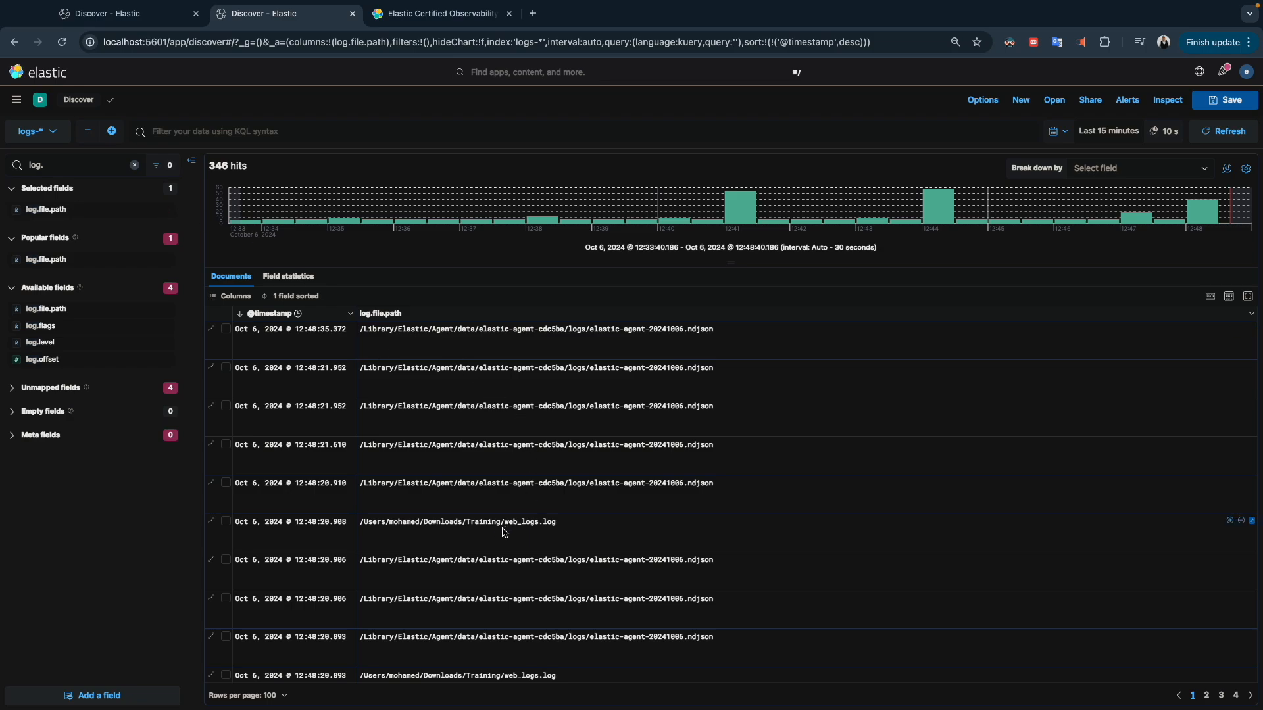
click(211, 521)
scroll(987, 545, down, 10)
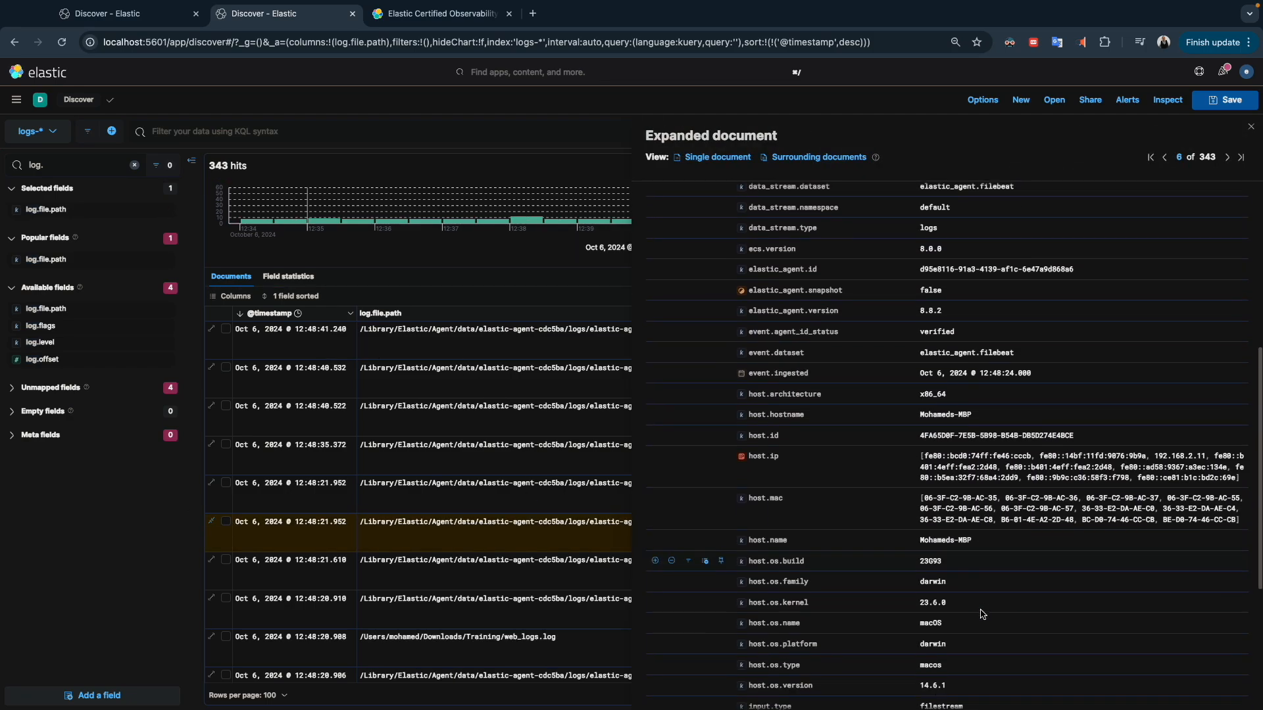
scroll(986, 547, down, 5)
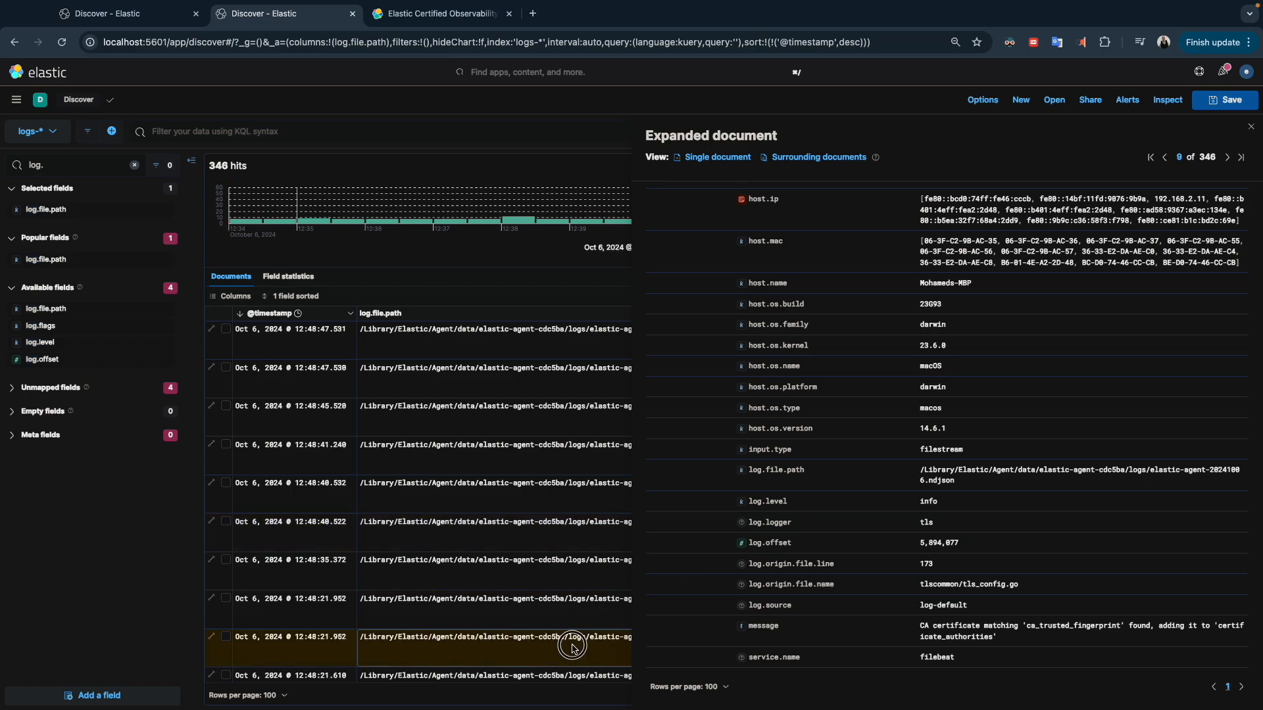
click(1253, 129)
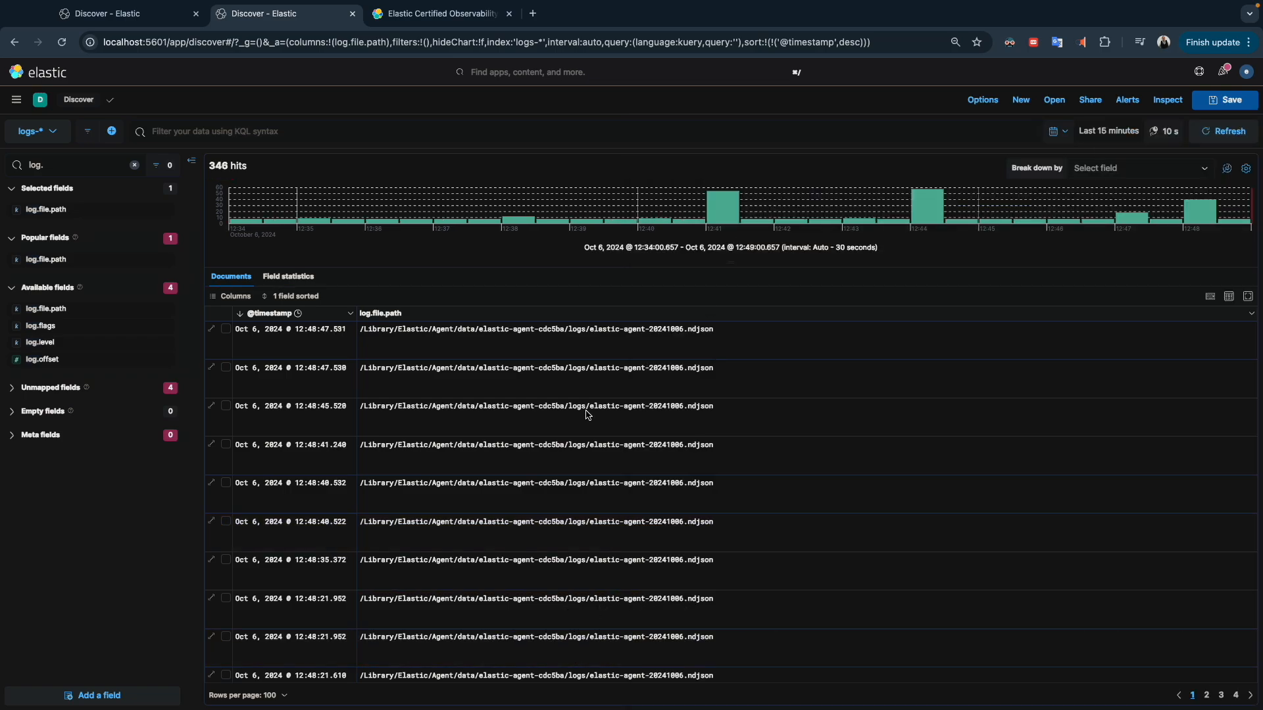
- Expand a document whose log.file.path is web_logs.log and select its message value to examine it
scroll(557, 584, down, 5)
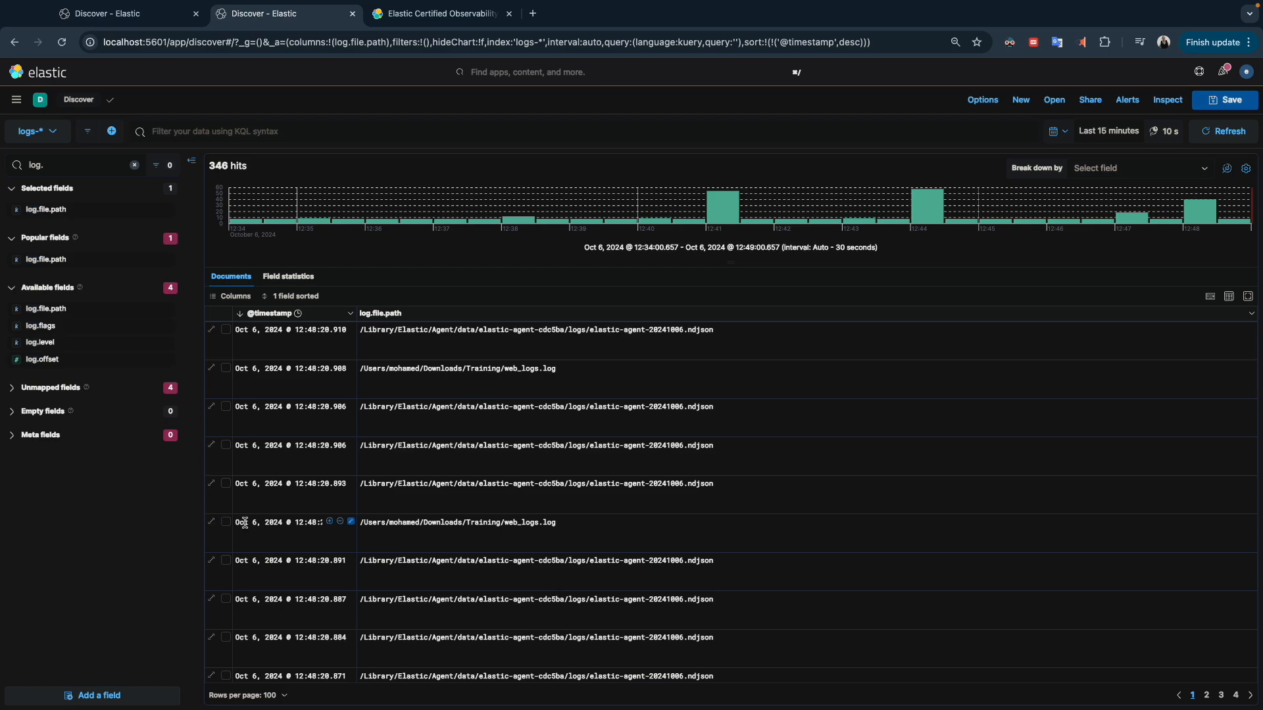
click(211, 522)
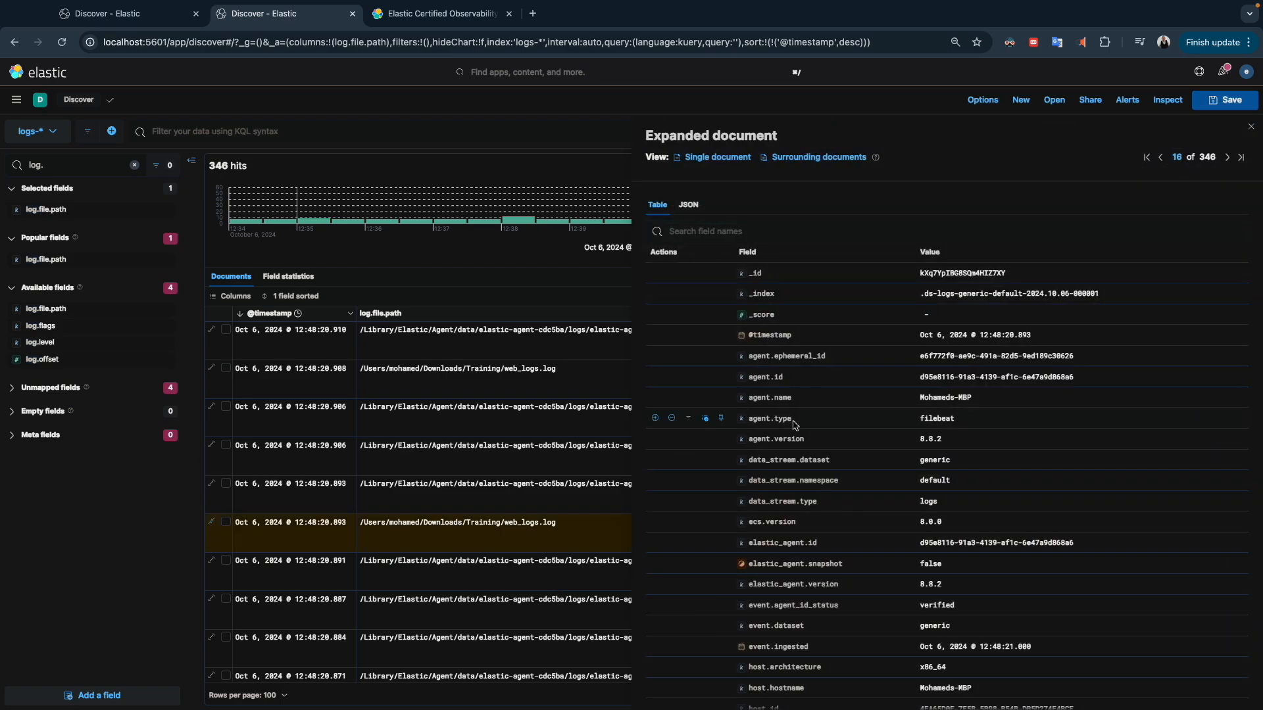
scroll(1024, 533, down, 4)
scroll(1024, 533, down, 3)
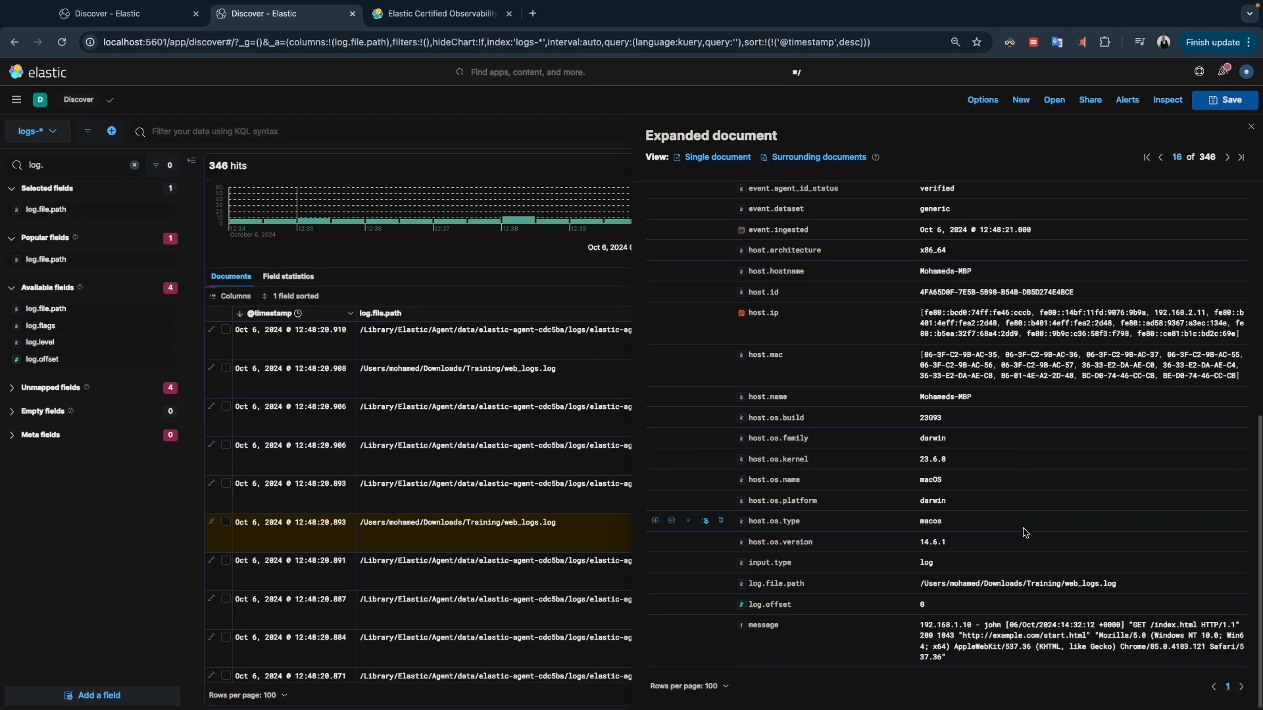
triple_click(967, 648)
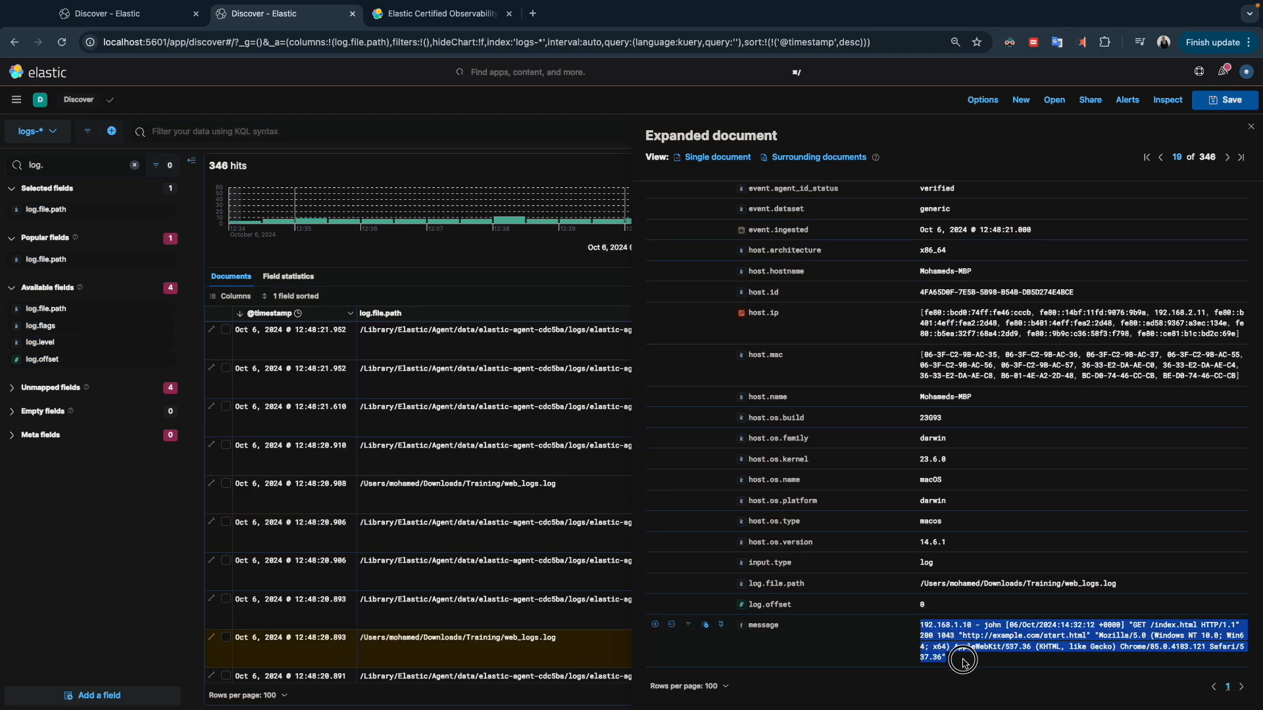
- Switch to VS Code to compare the first line of web_logs.log with the message, and return to the expanded document in Discover
key(super+Tab)
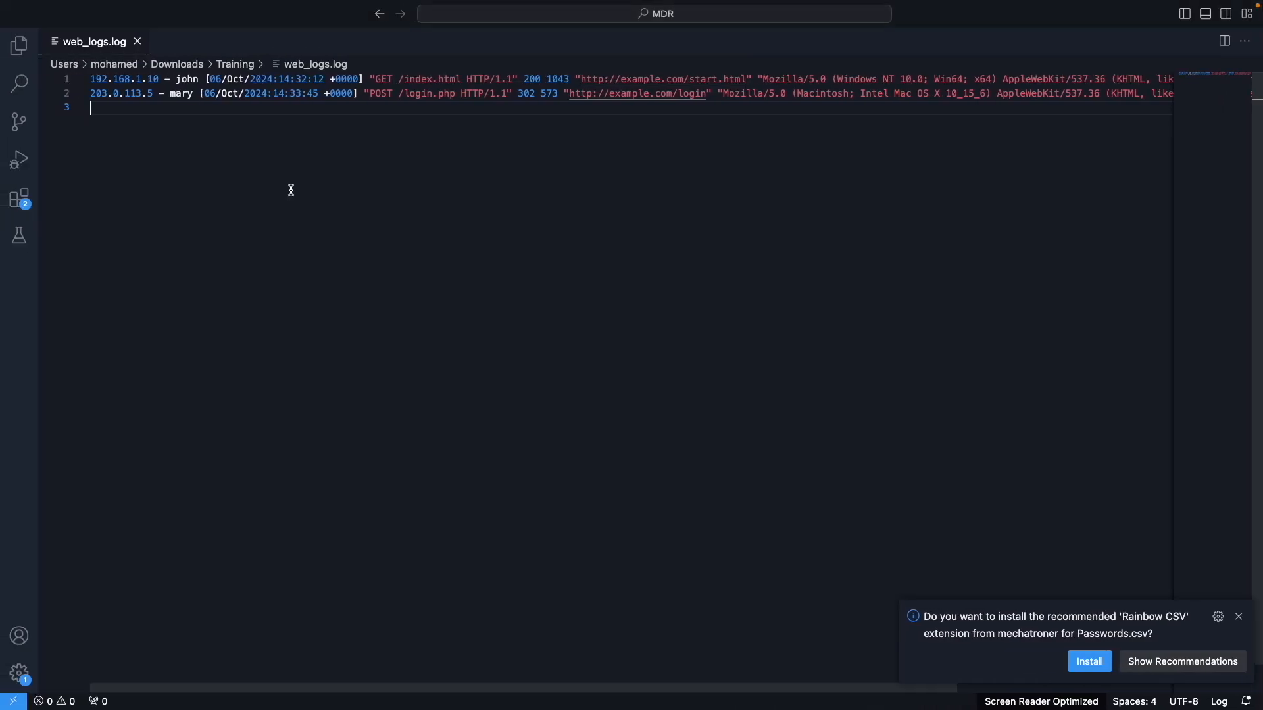
click(177, 81)
triple_click(177, 81)
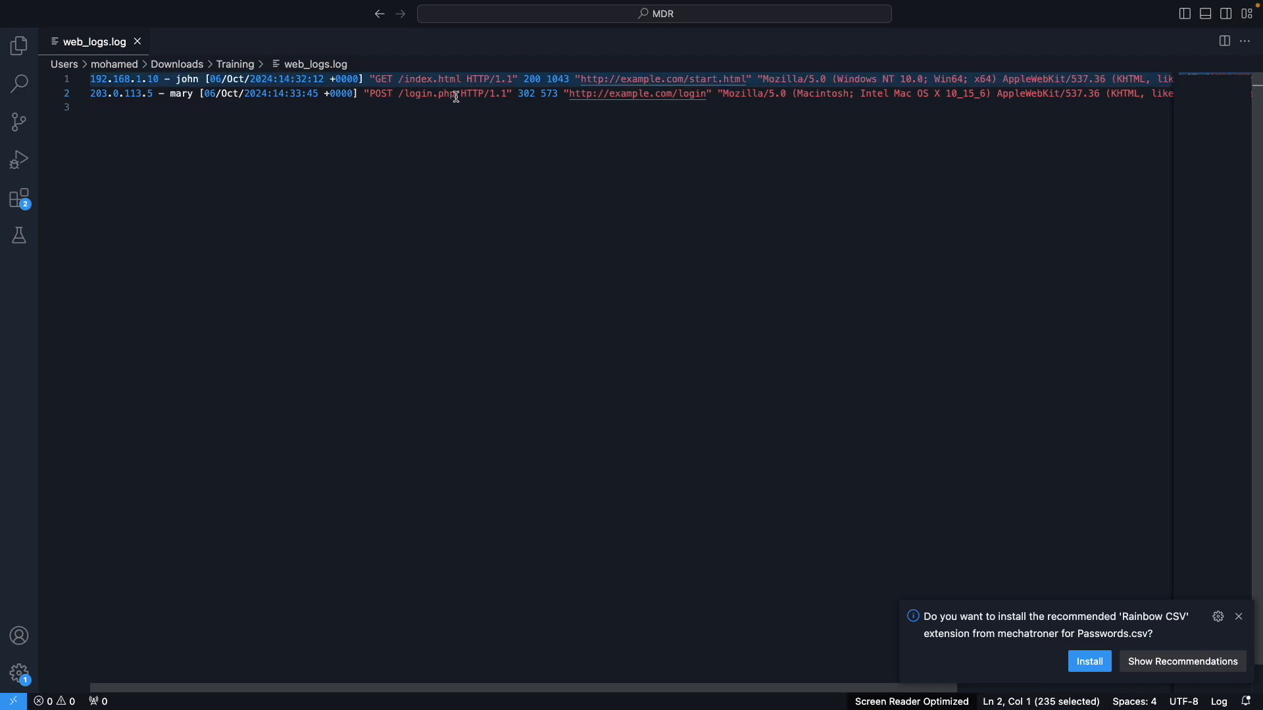
key(super+Tab)
click(960, 625)
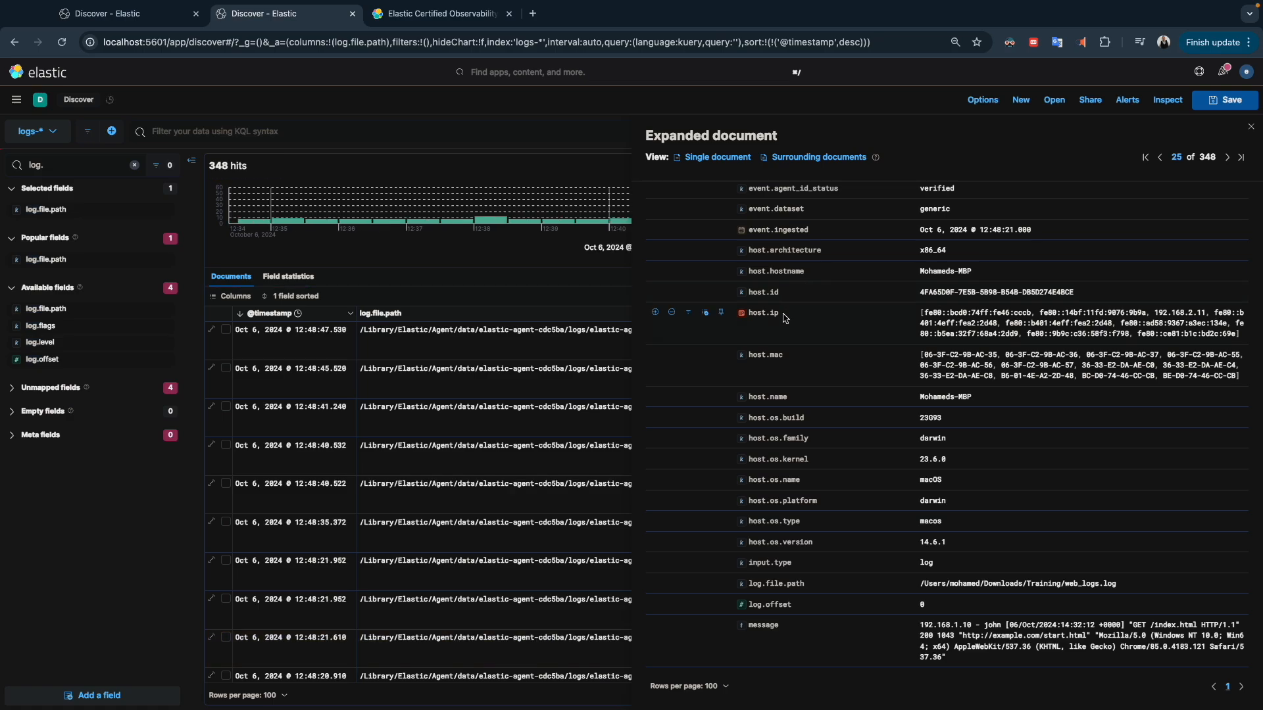
- Check the exam page's objective on configuring the custom logs integration with an ingest pipeline, and return to the expanded Discover document
mouse_move(867, 6)
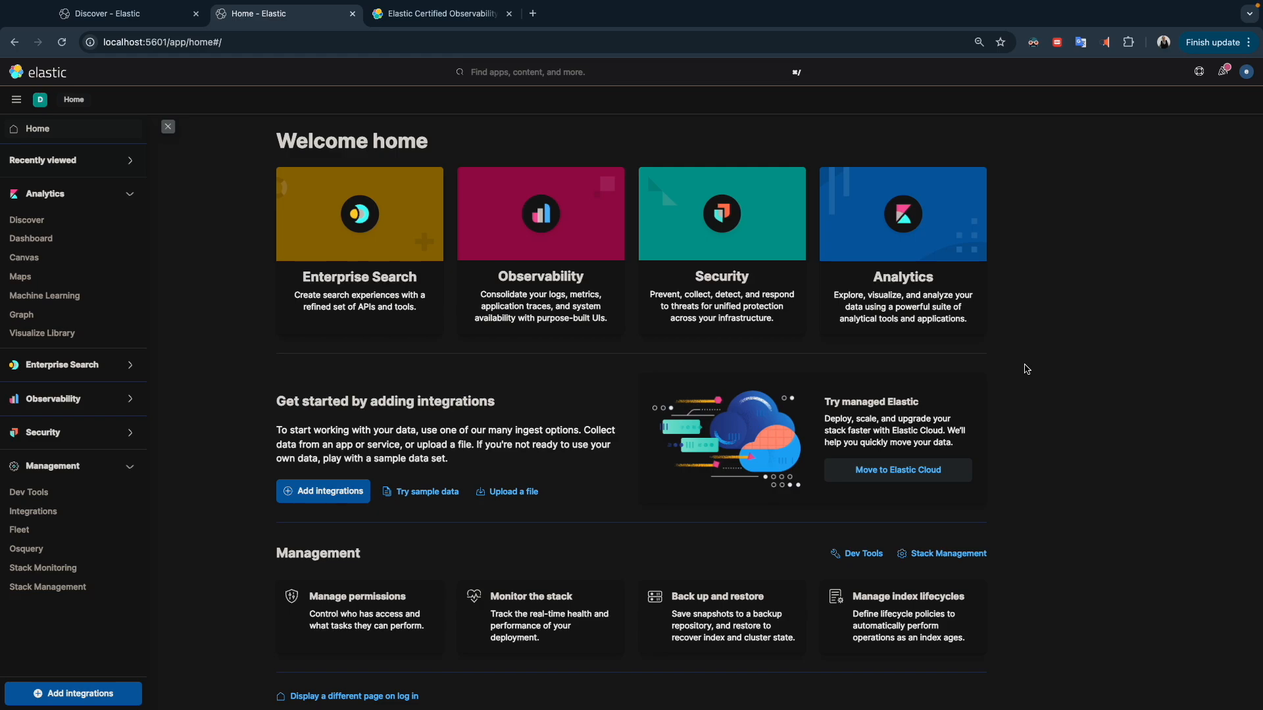
click(444, 21)
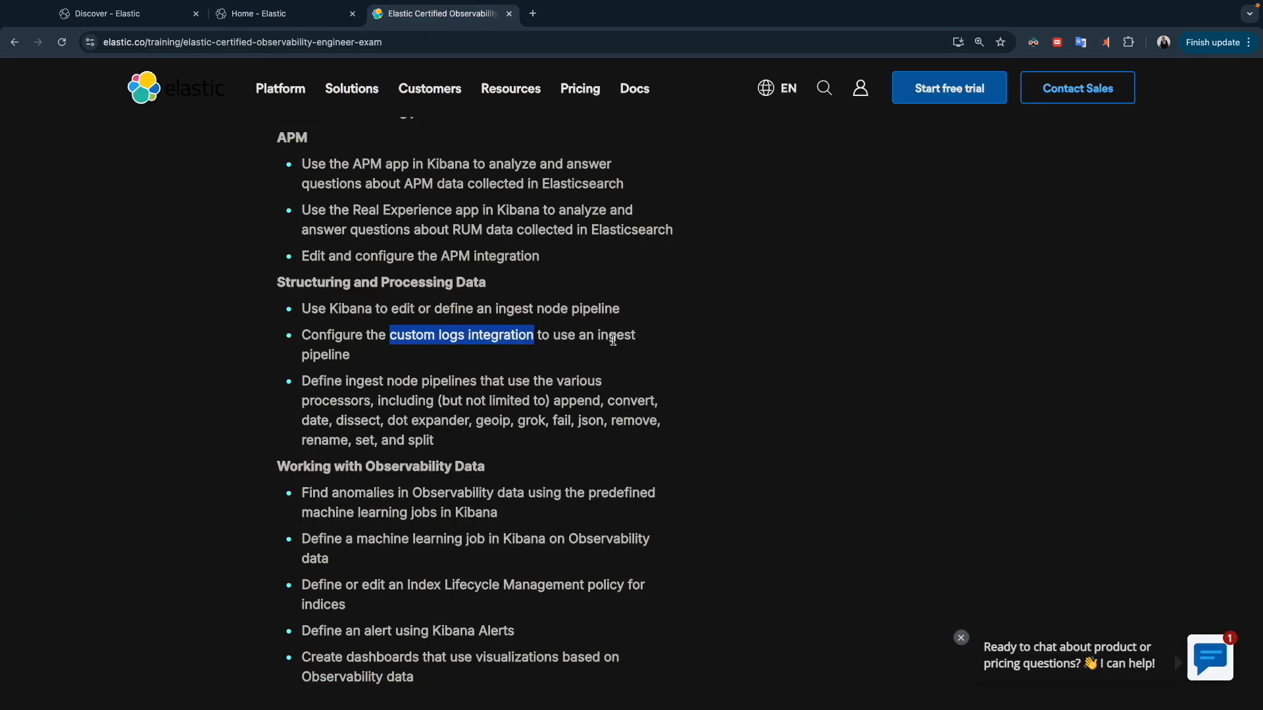
click(262, 16)
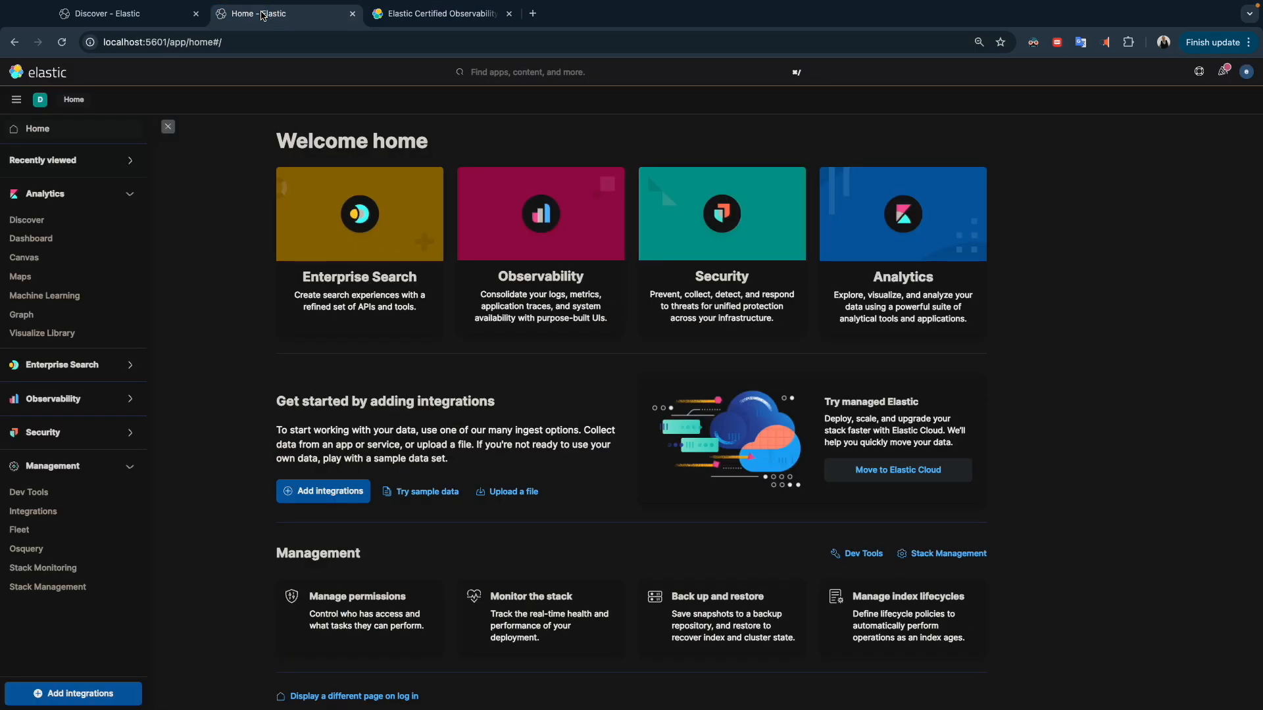
click(122, 13)
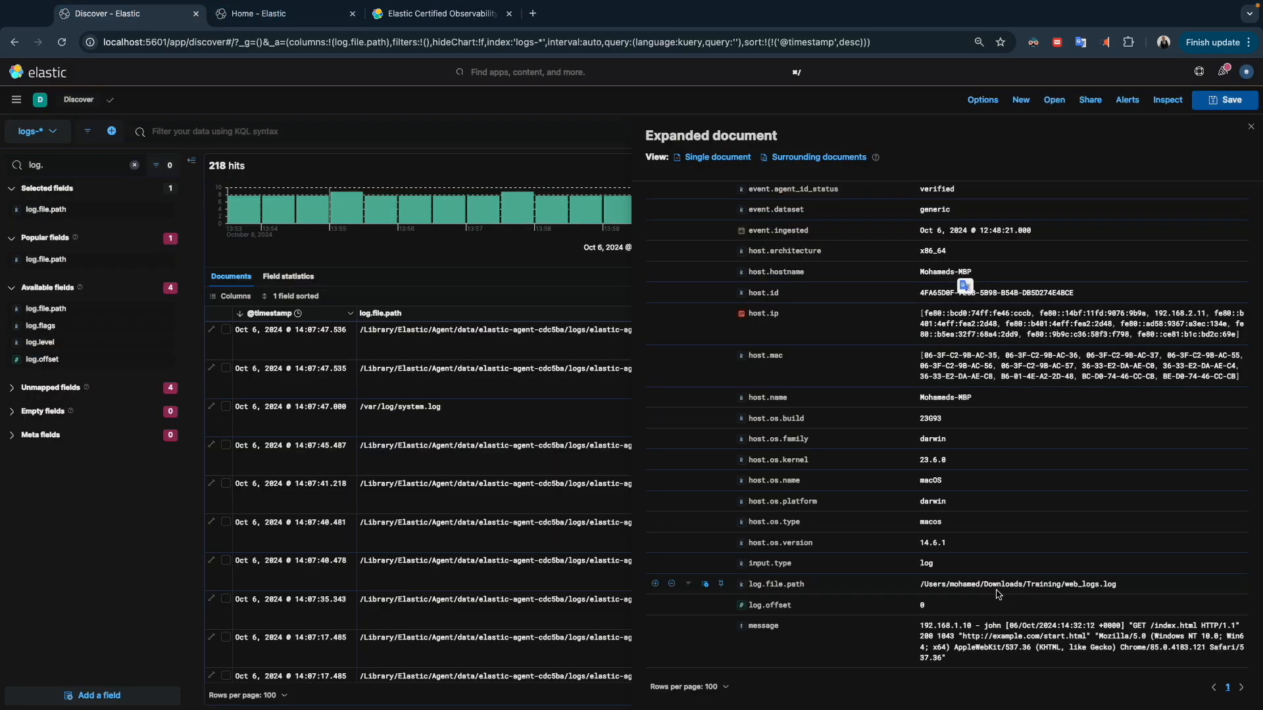
- Examine the web_logs.log document's message value, highlighting the whole text, its IP address and its user name
click(919, 629)
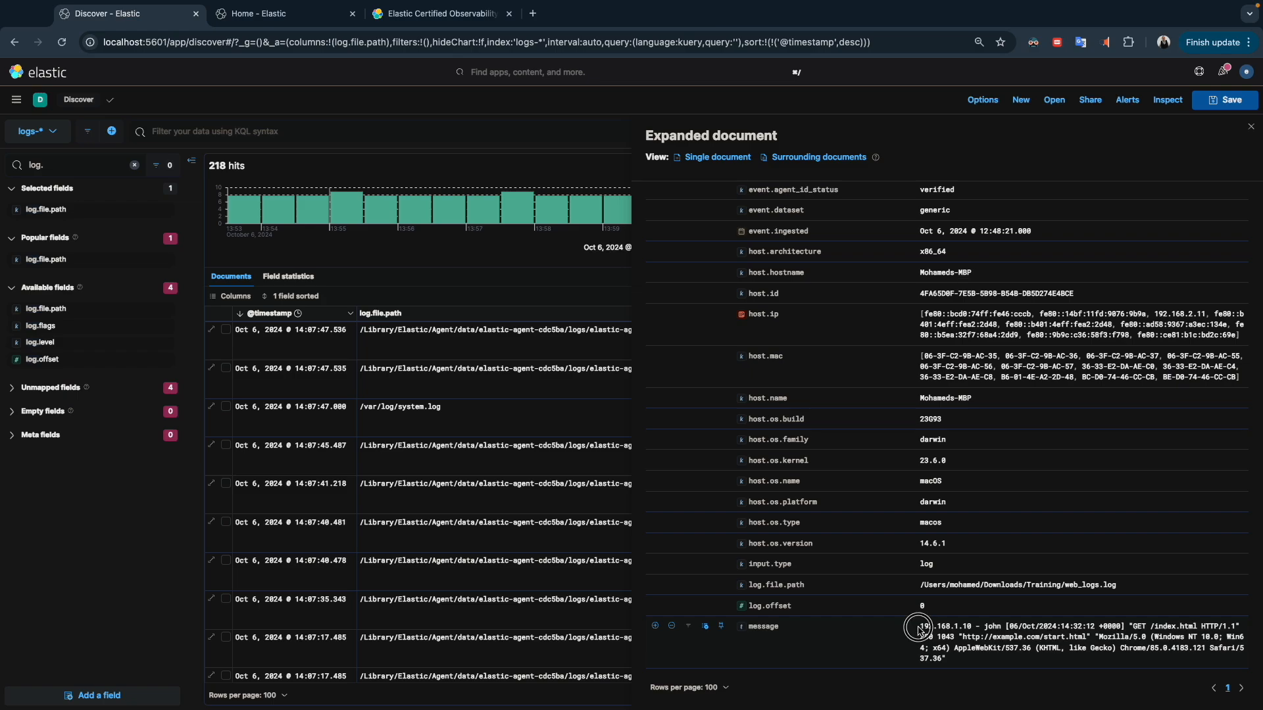
drag(919, 629, 950, 660)
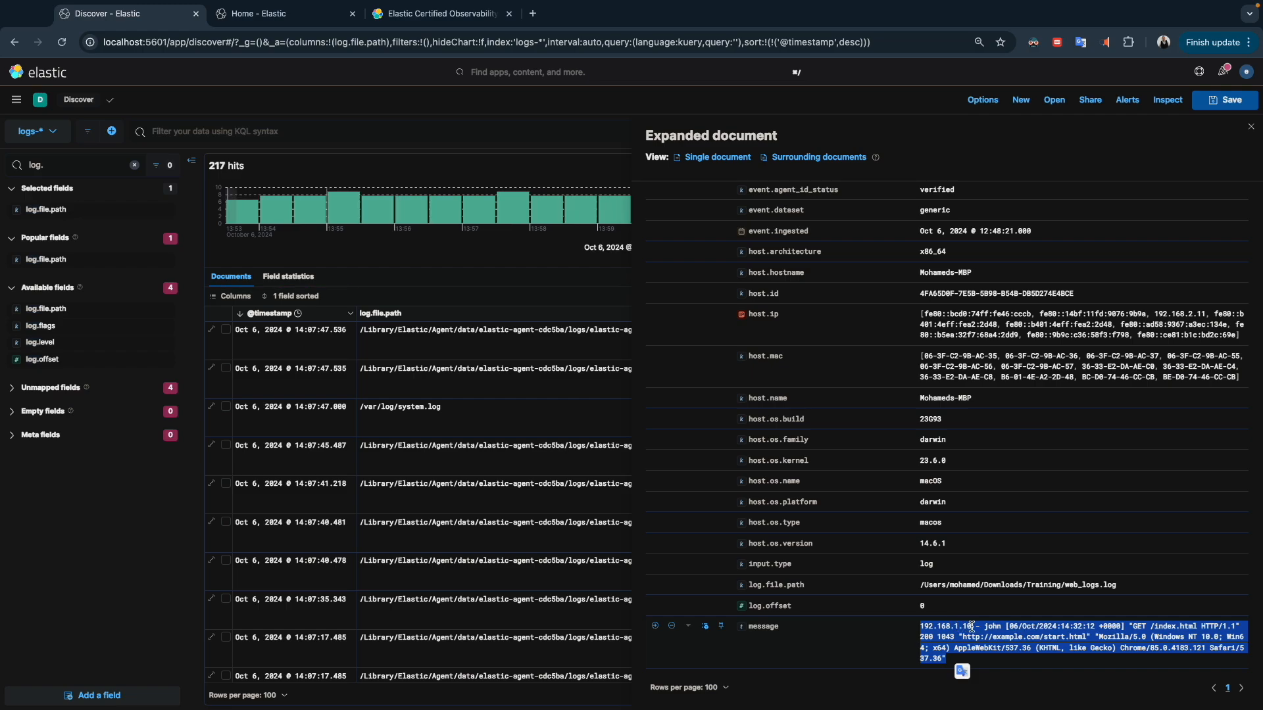
click(970, 627)
drag(972, 627, 918, 628)
double_click(992, 627)
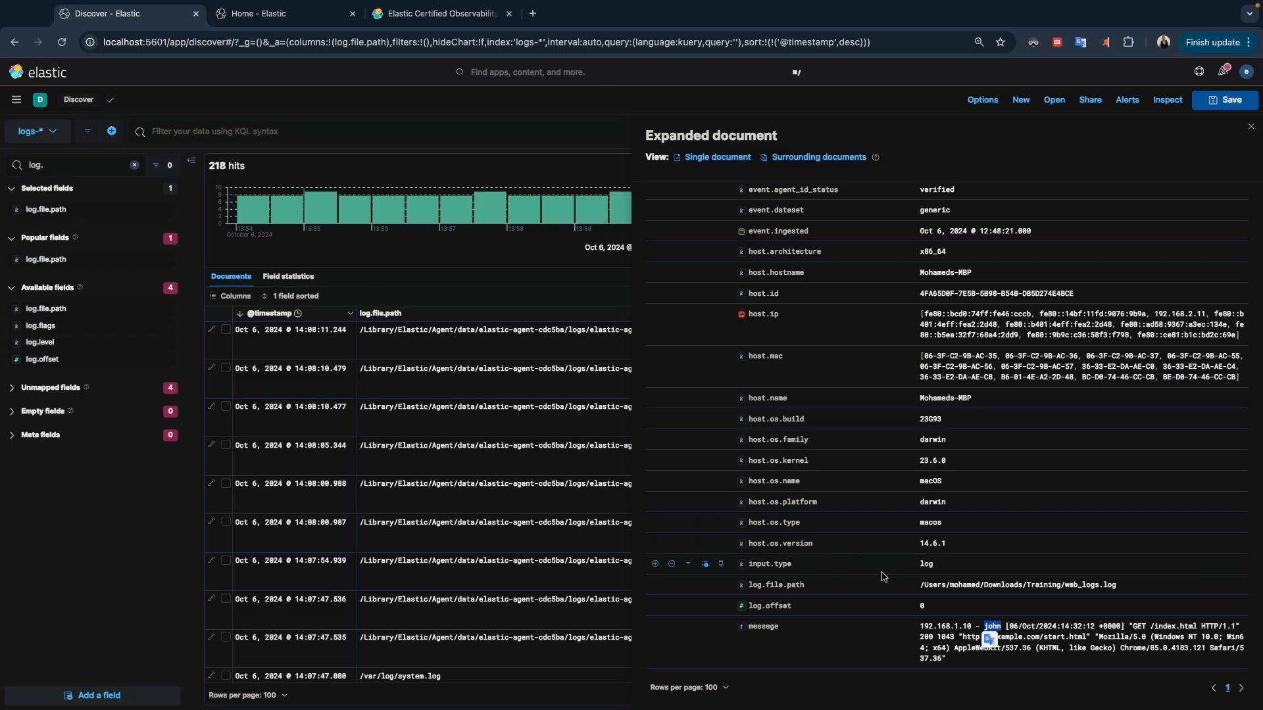
- Search Google for "ingest pipeline elasticsearch" in a new browser tab and open the Elasticsearch Guide's Ingest pipelines page
key(ctrl+t)
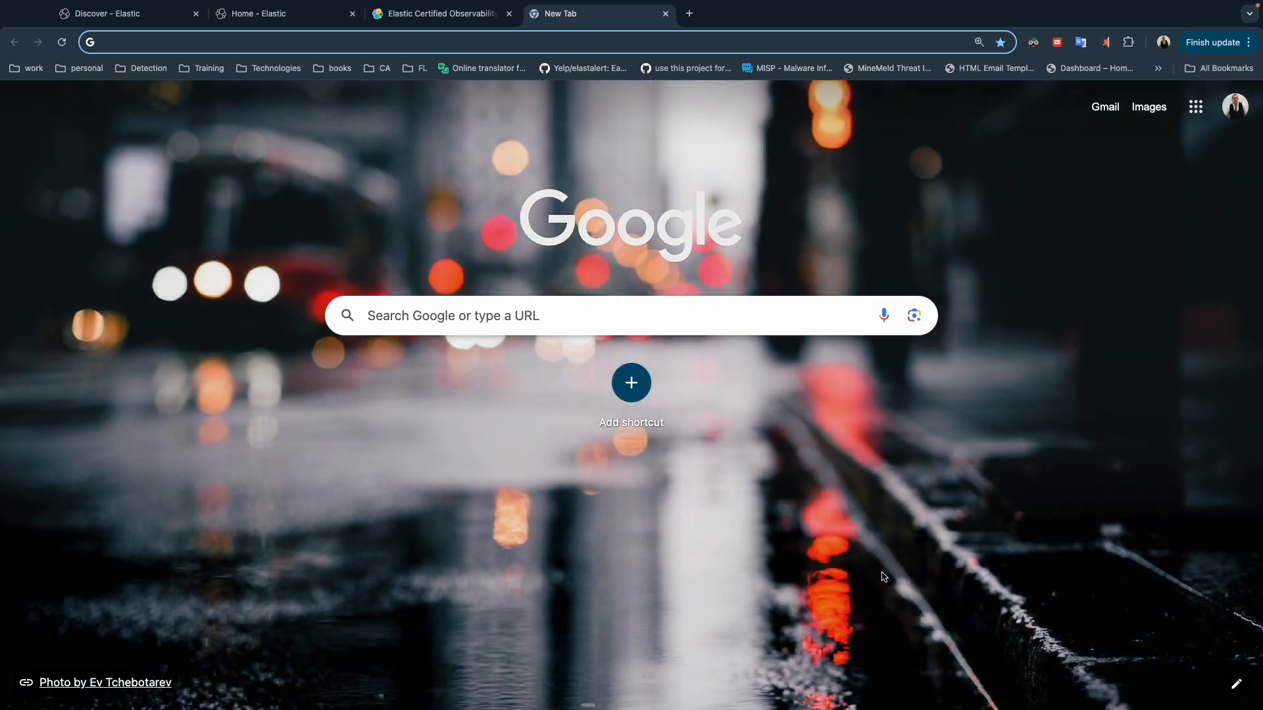
text(ingest p pipe)
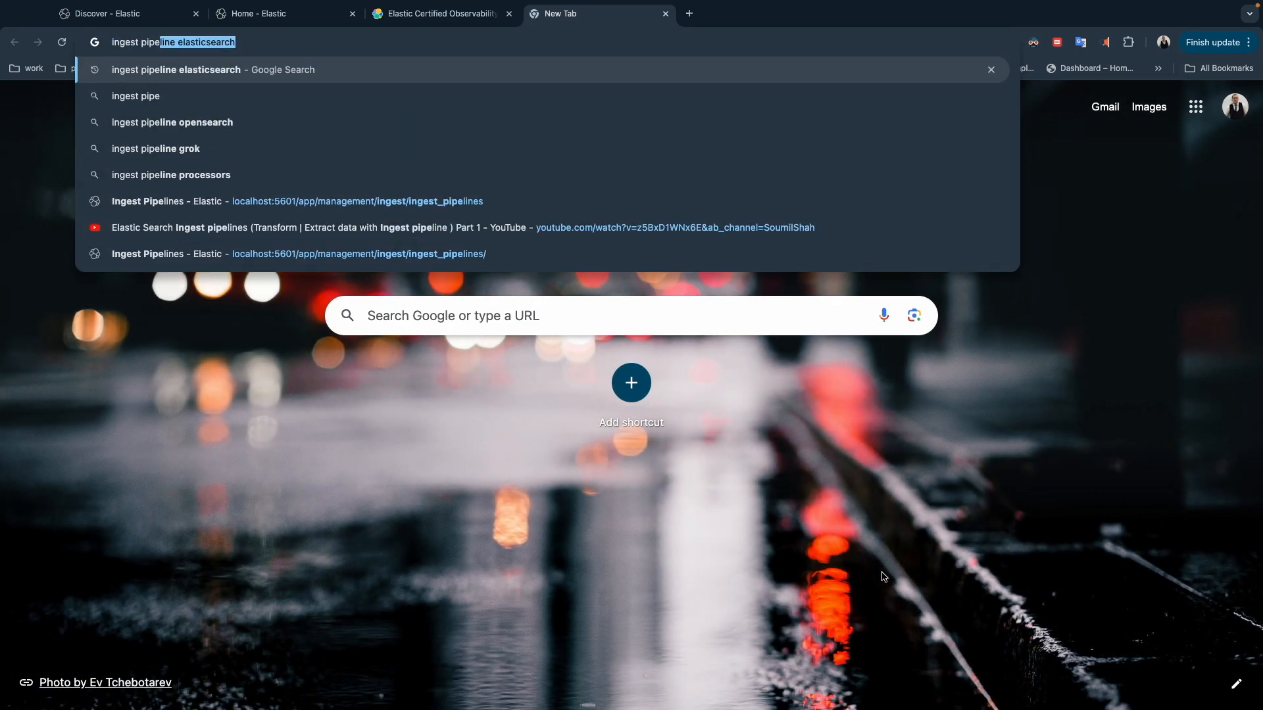
key(Return)
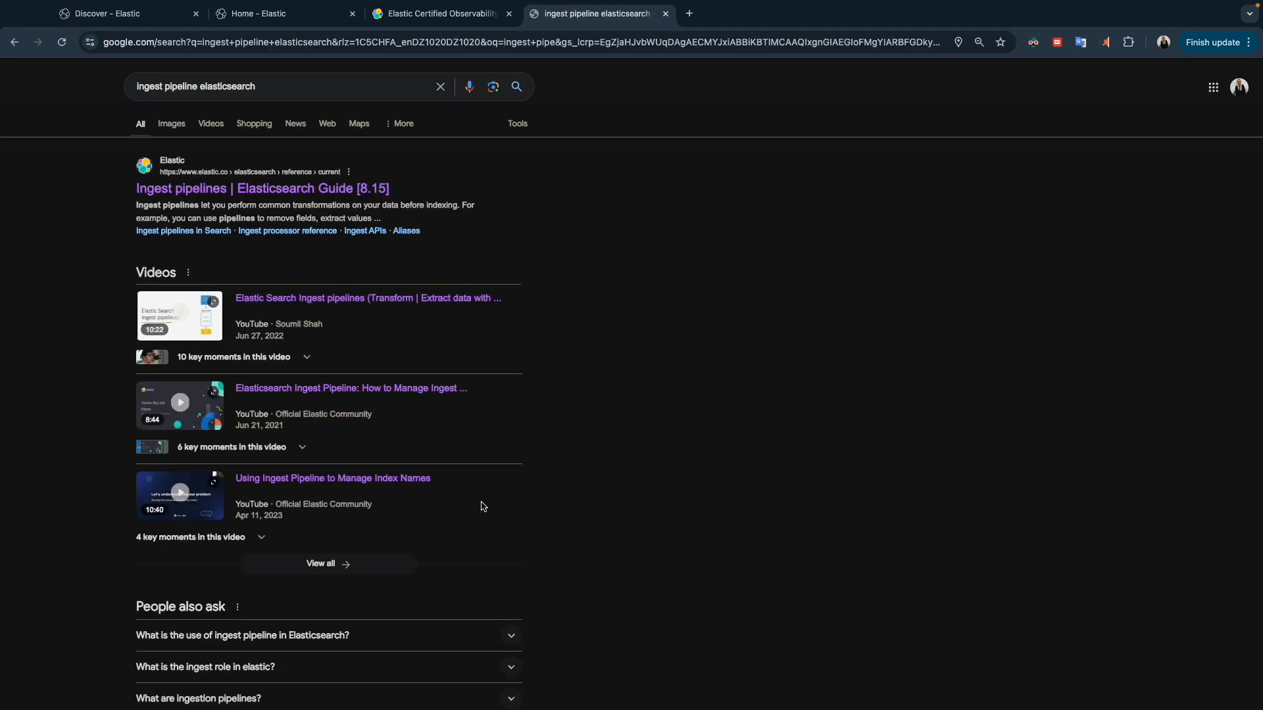
click(305, 189)
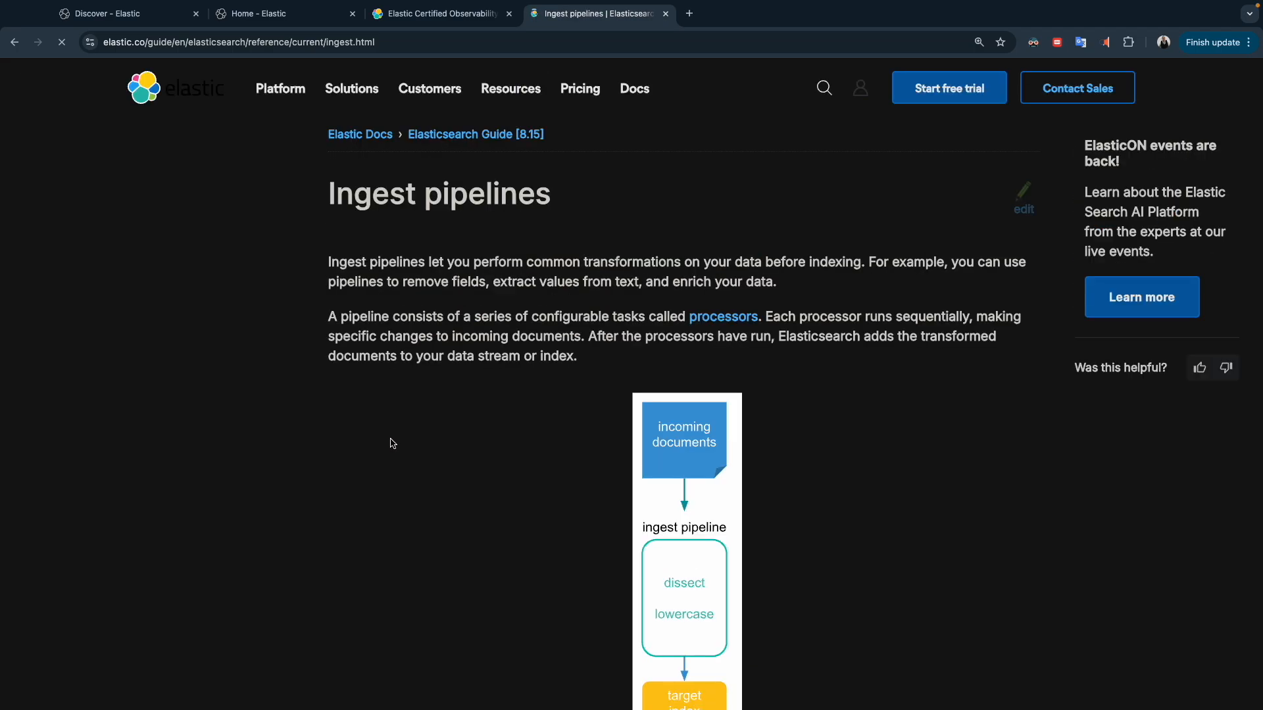
- Open the Processor reference under Ingest pipelines and browse its list of available processors
scroll(203, 561, down, 3)
scroll(203, 561, down, 1)
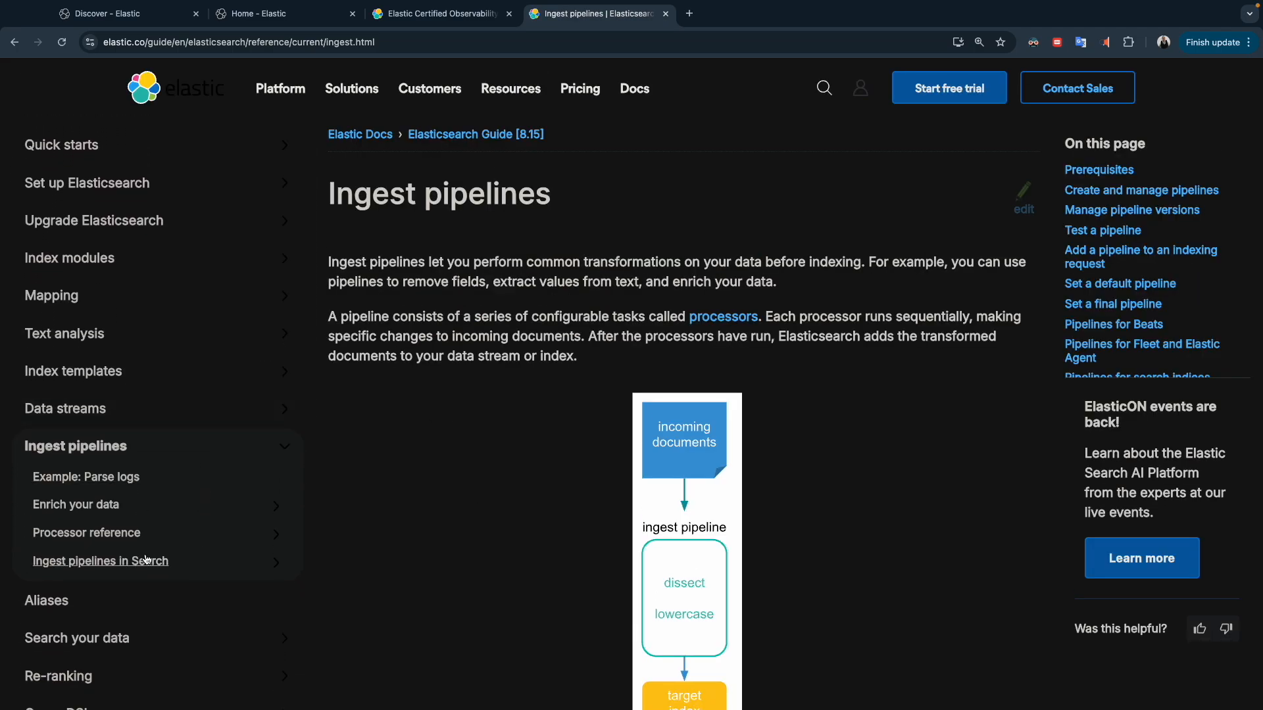
click(122, 533)
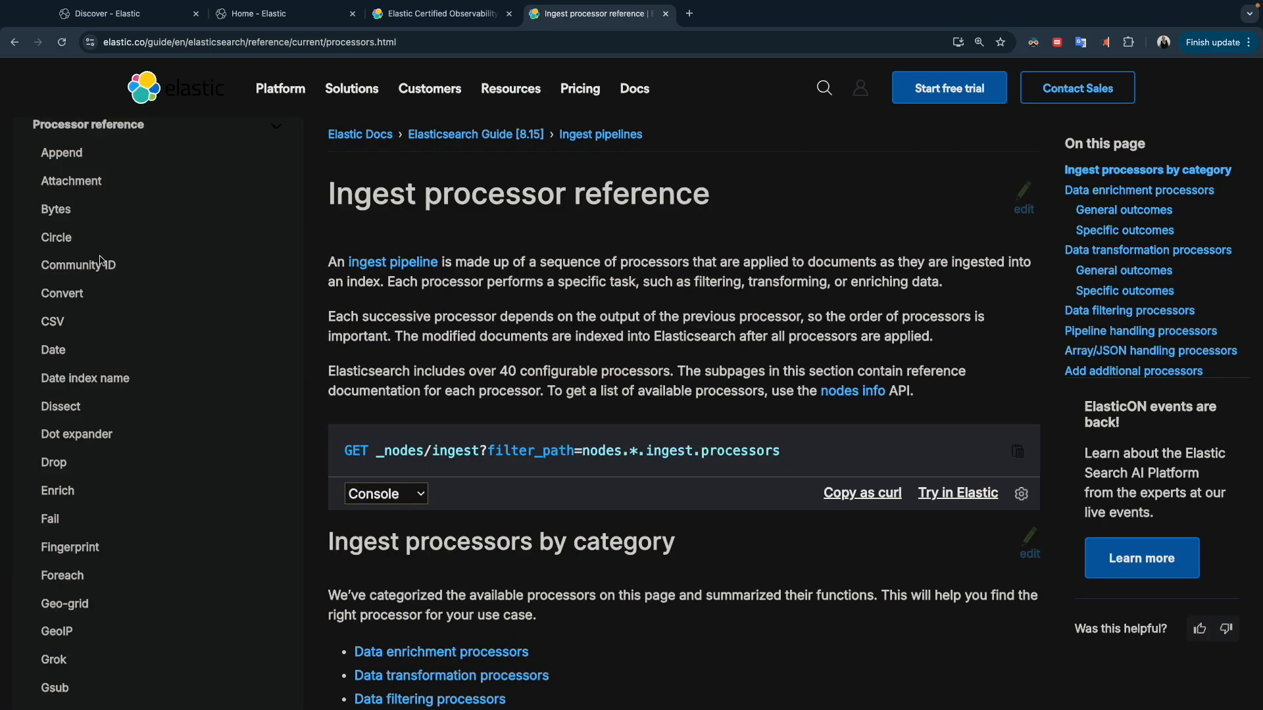
scroll(113, 556, down, 5)
scroll(113, 556, down, 10)
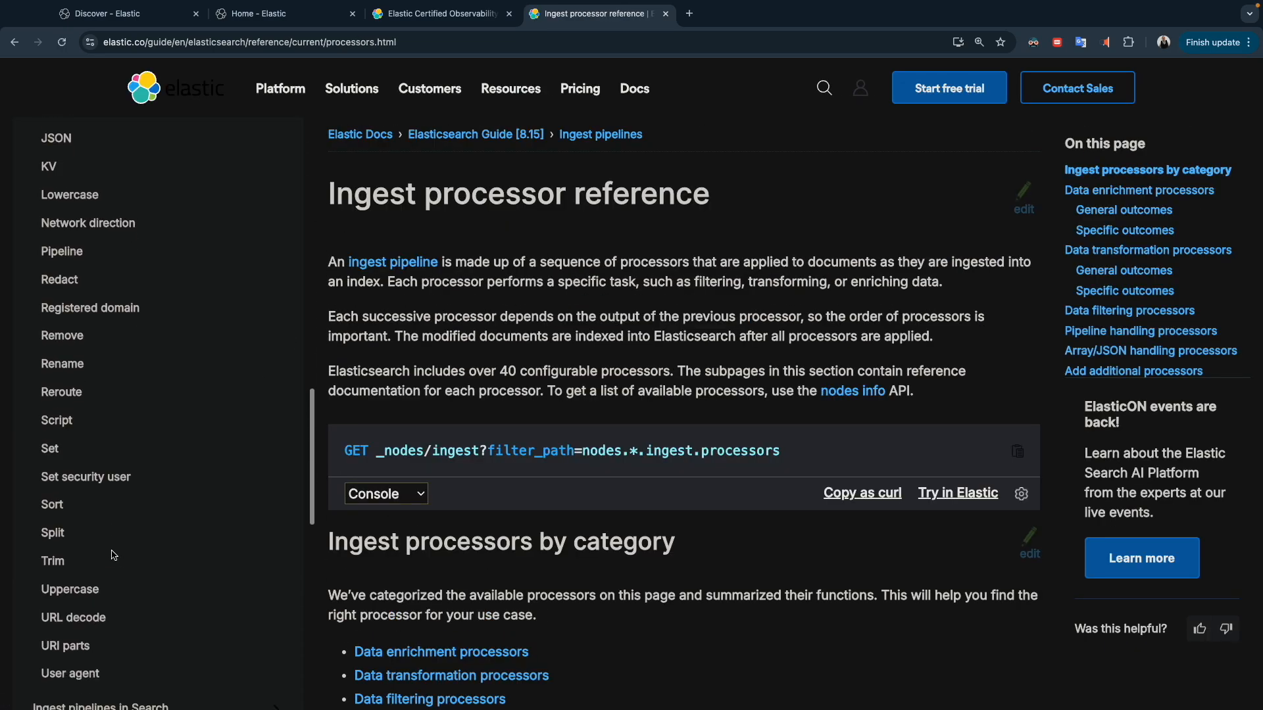
- Review the processors listed in the exam objectives and revisit the web_logs.log message in the expanded Discover document
click(424, 14)
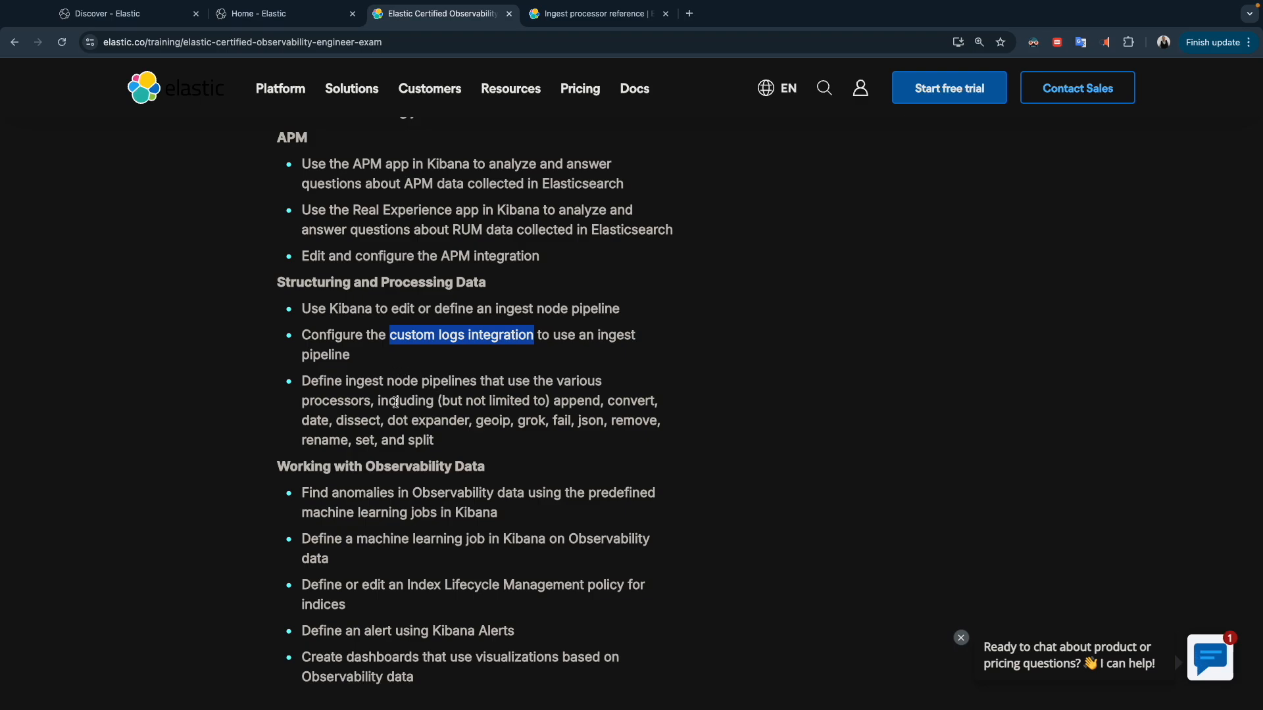
click(297, 14)
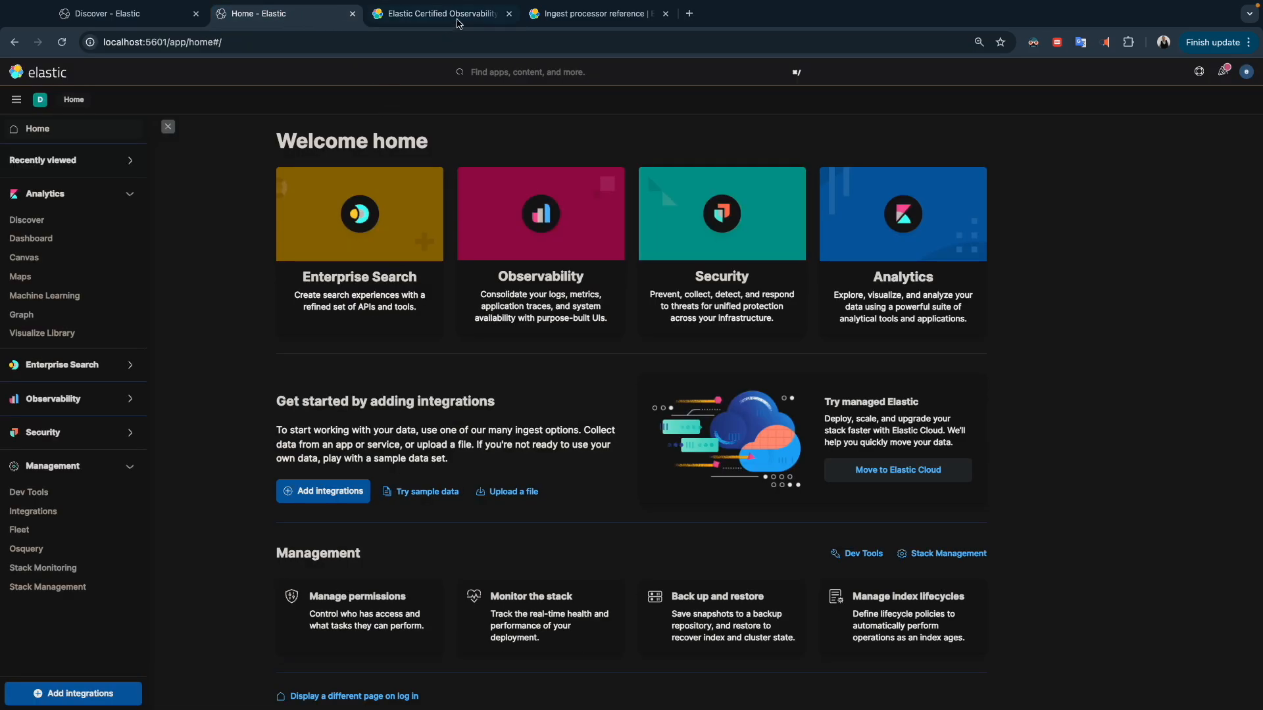
click(578, 14)
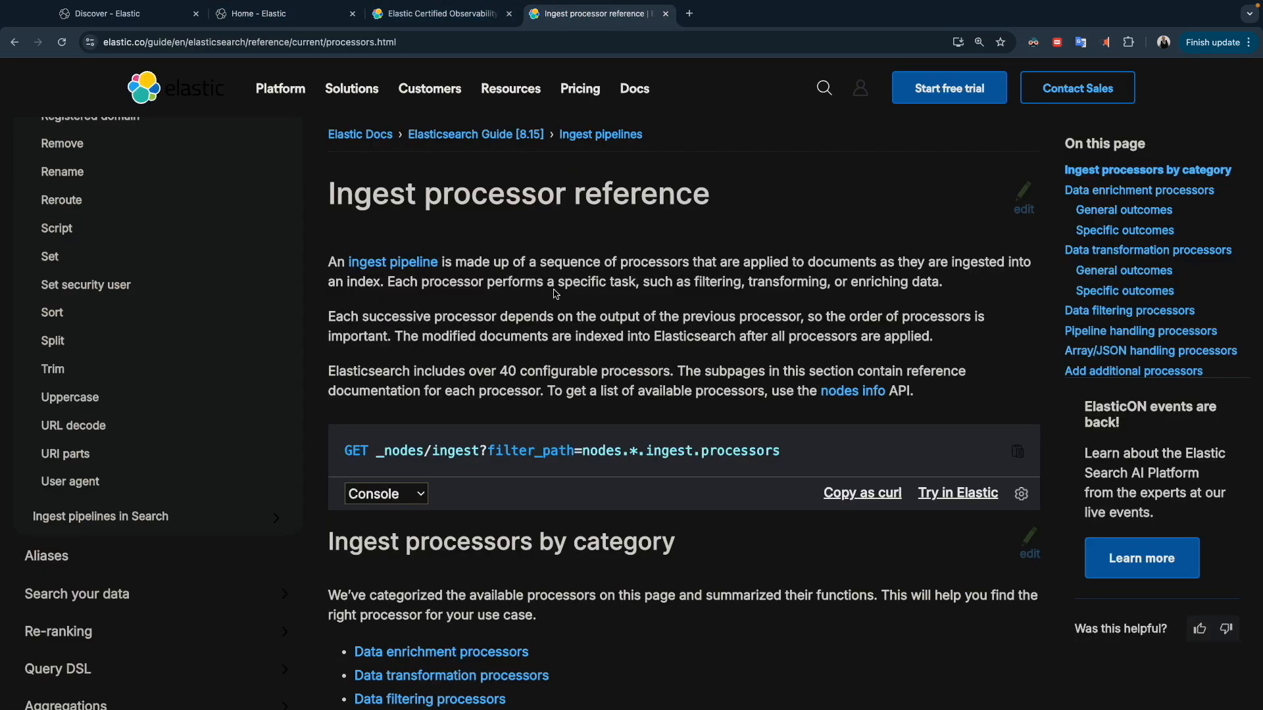
click(271, 16)
click(158, 16)
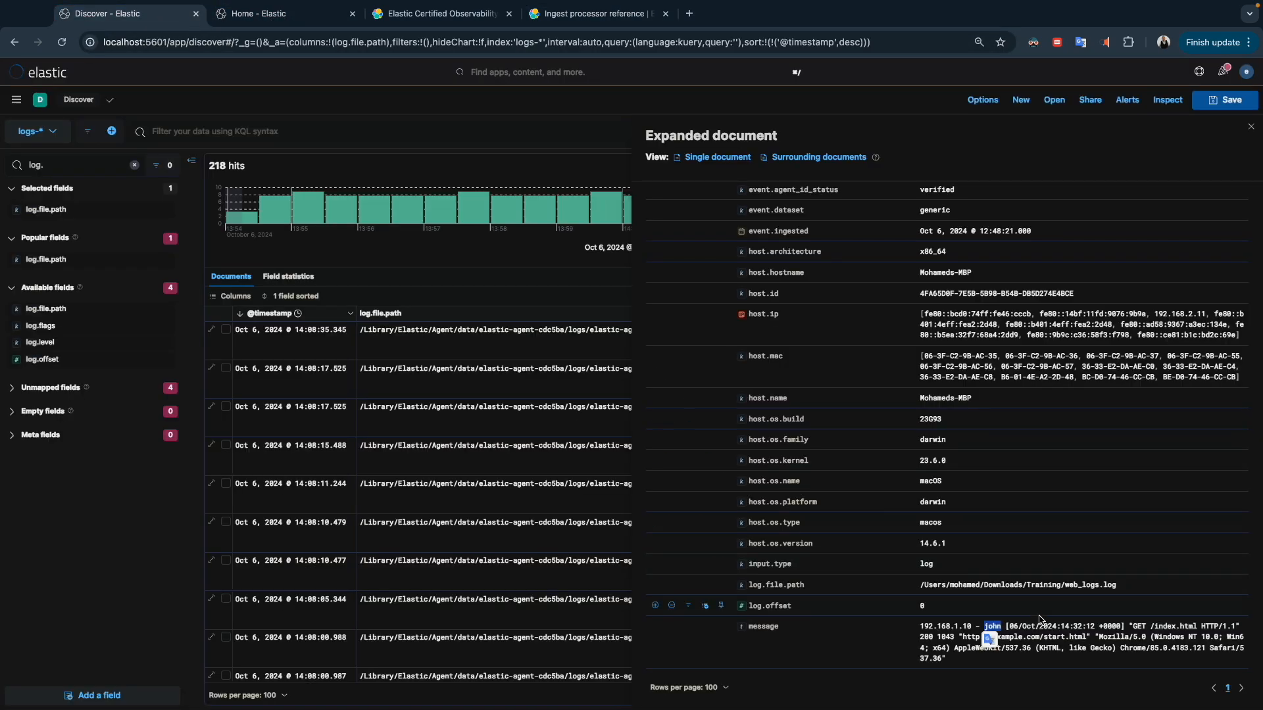
click(947, 630)
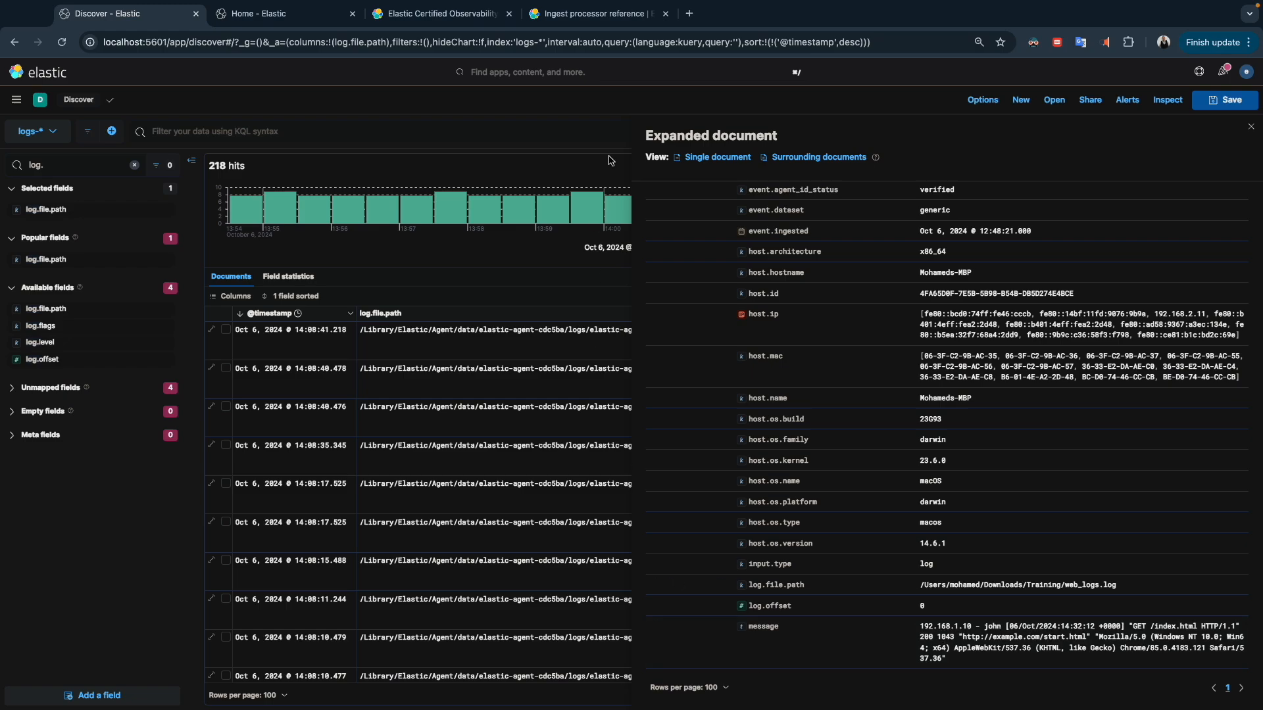
- Return to the Ingest processor reference and find "grok" on the page
click(547, 11)
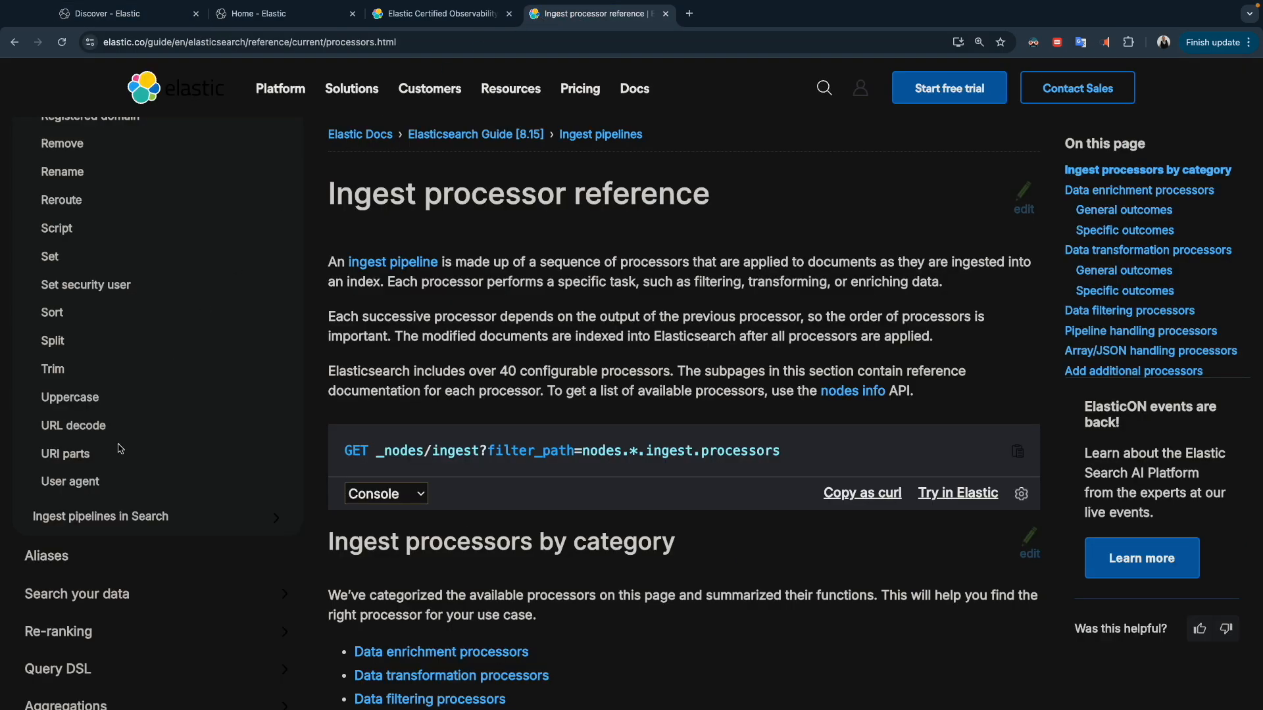
key(super+f)
text(grok)
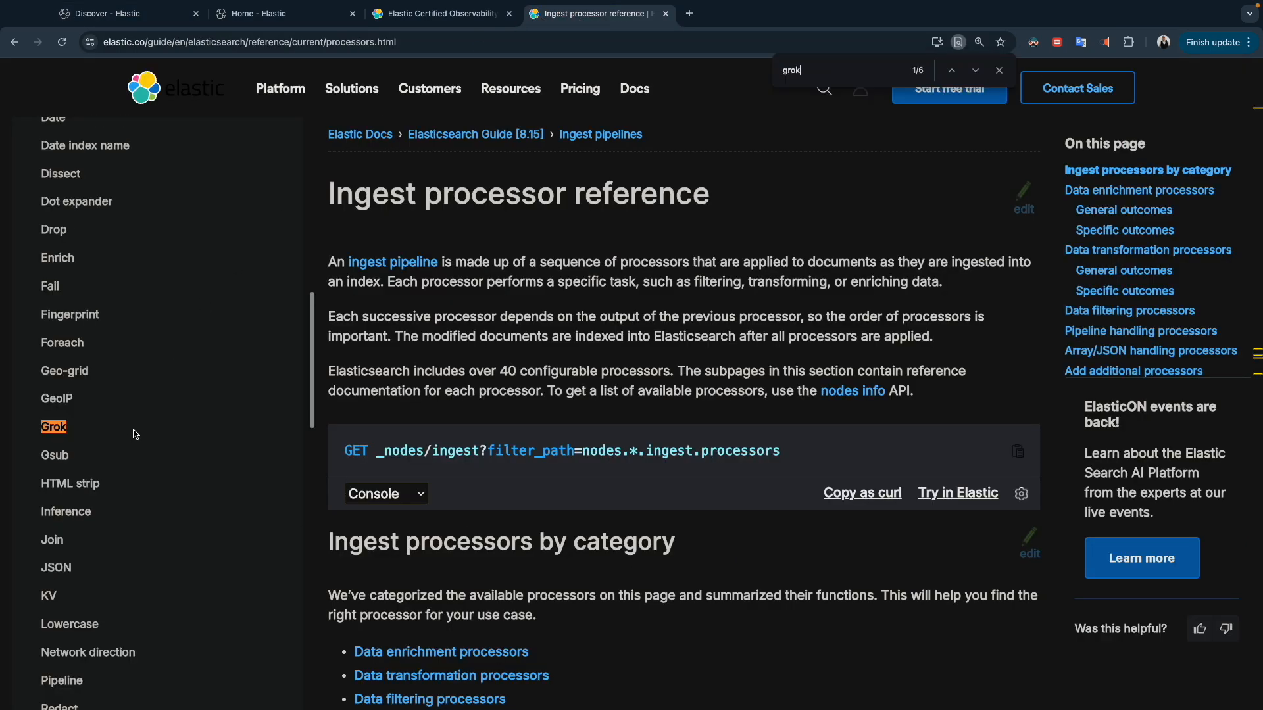
- Open the Grok processor reference page, skim its options, examples and debugging sections, and compare it with the web_logs.log message in Discover
click(55, 431)
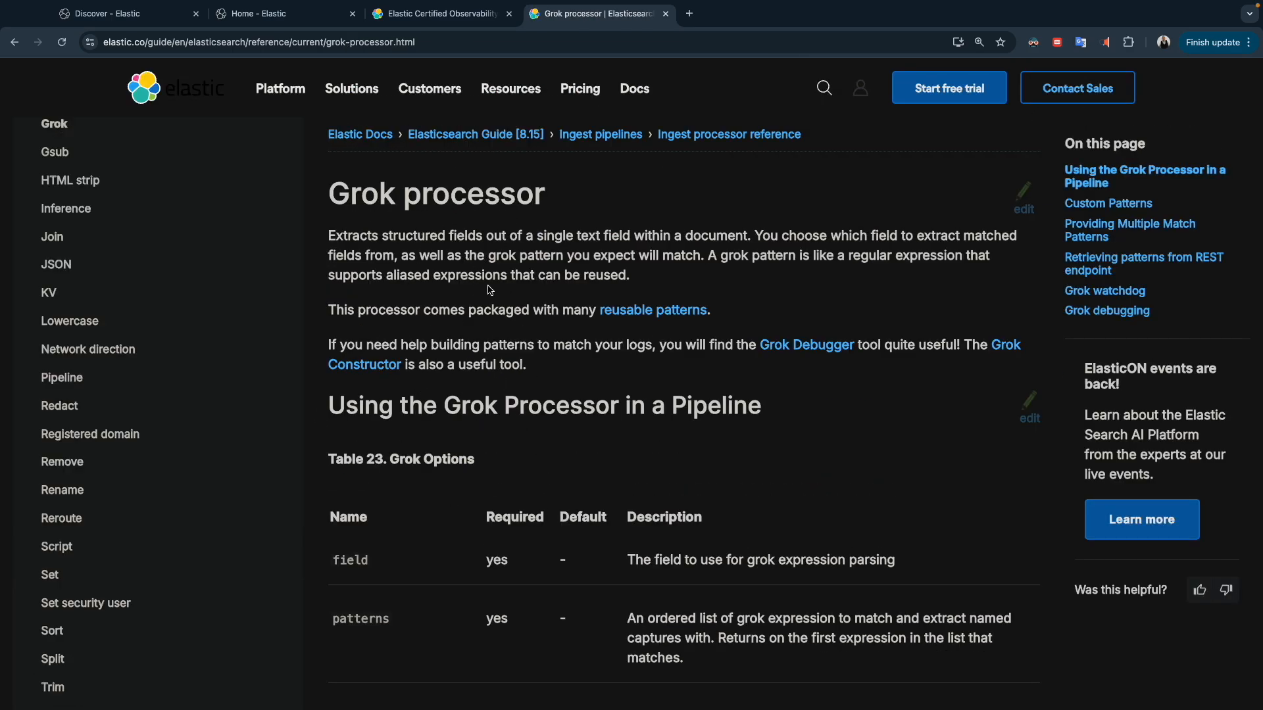
scroll(468, 335, down, 15)
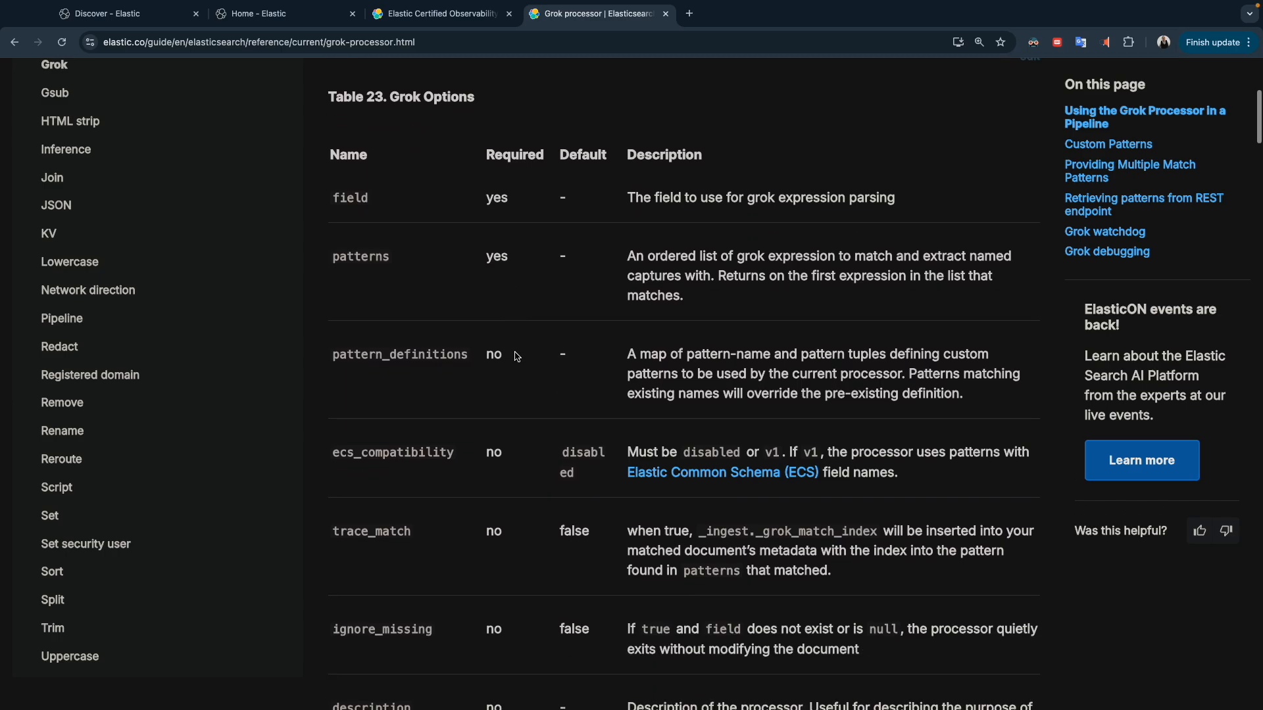
scroll(516, 356, up, 15)
scroll(516, 356, down, 12)
scroll(517, 356, down, 20)
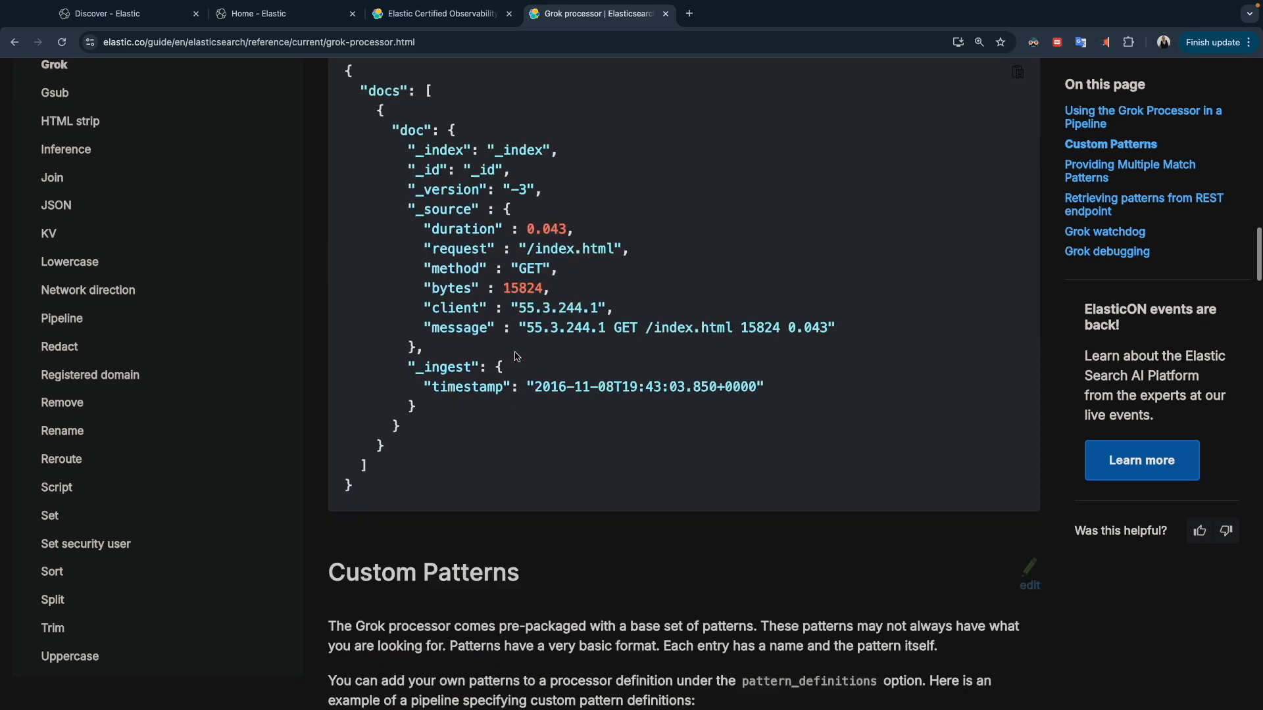
scroll(515, 353, down, 20)
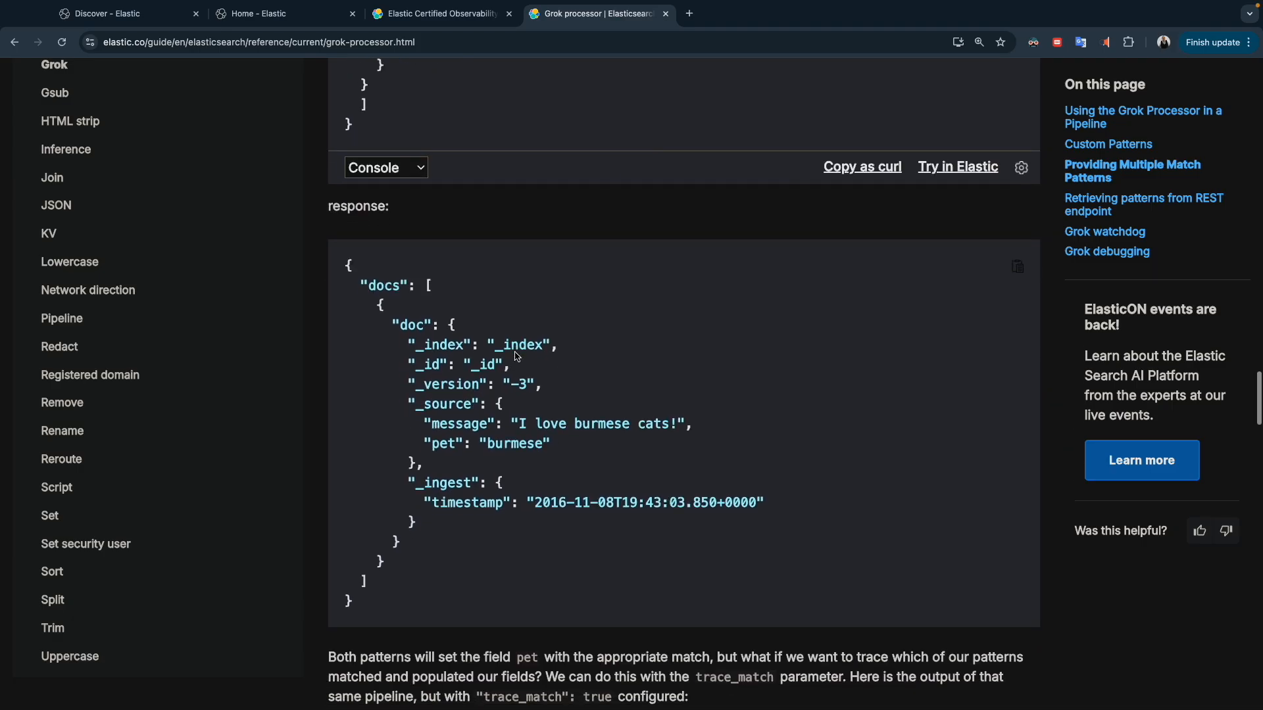
scroll(600, 174, down, 20)
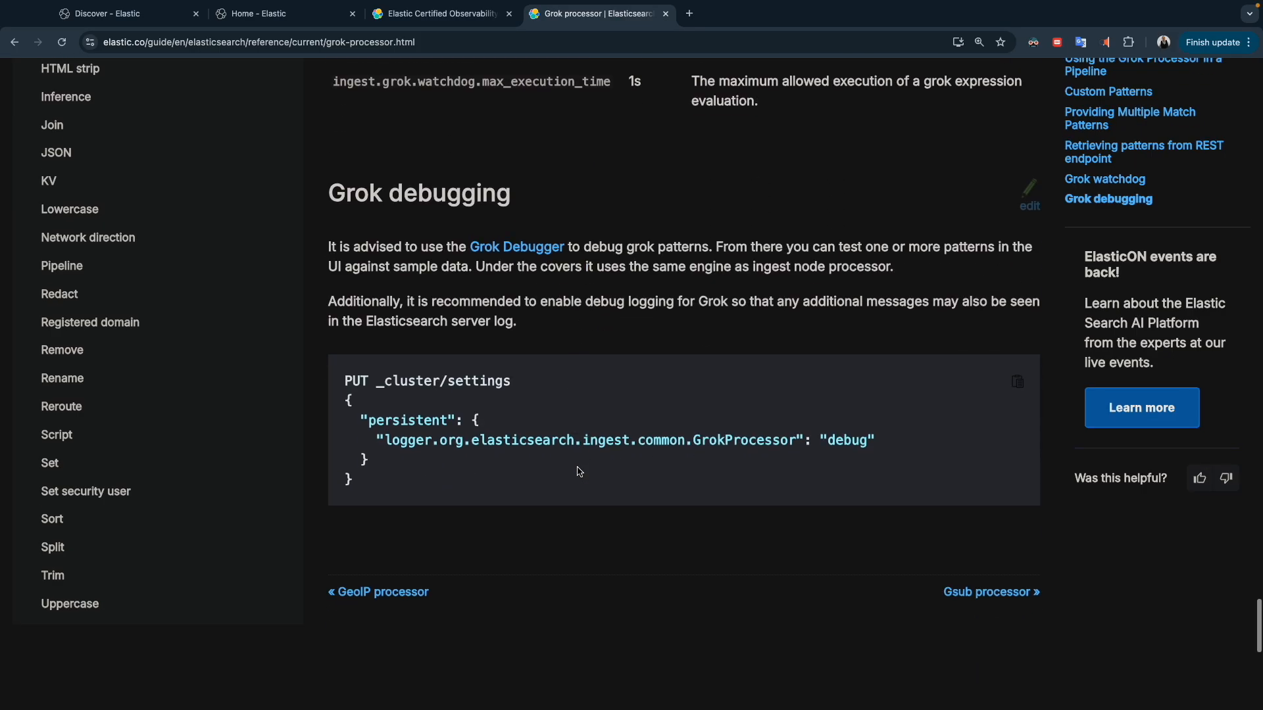
scroll(578, 471, up, 20)
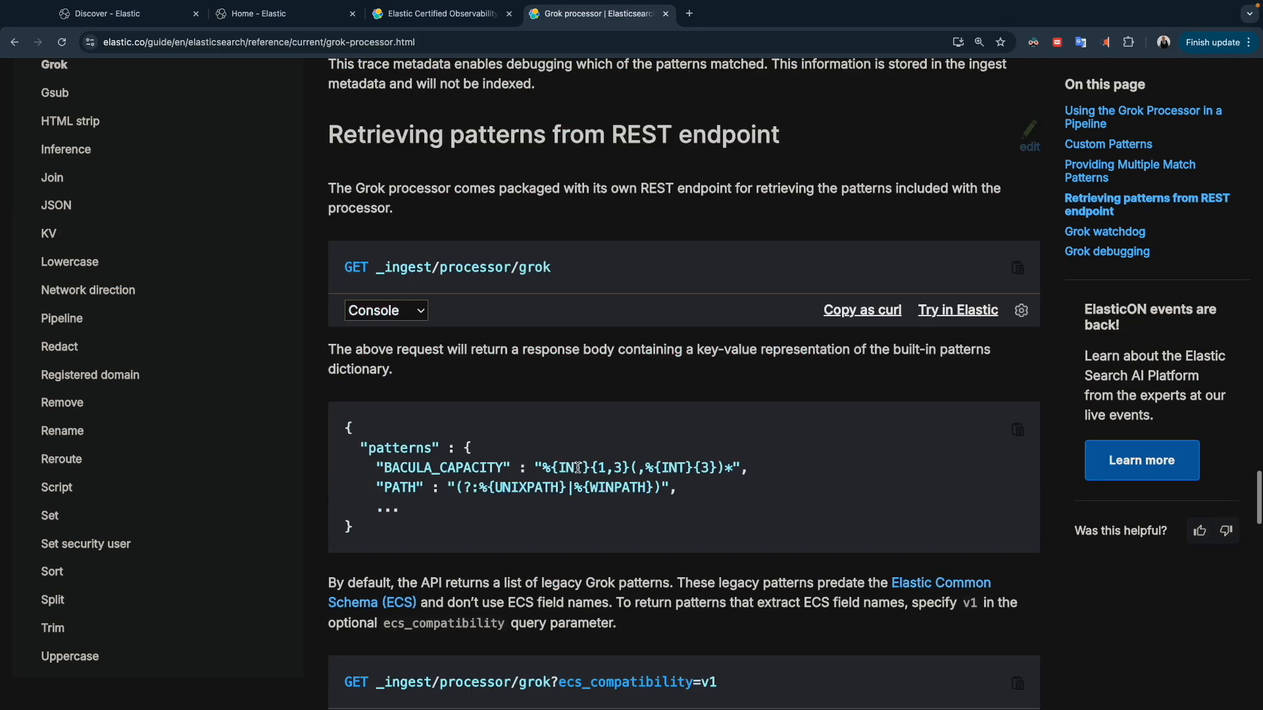
scroll(578, 471, up, 20)
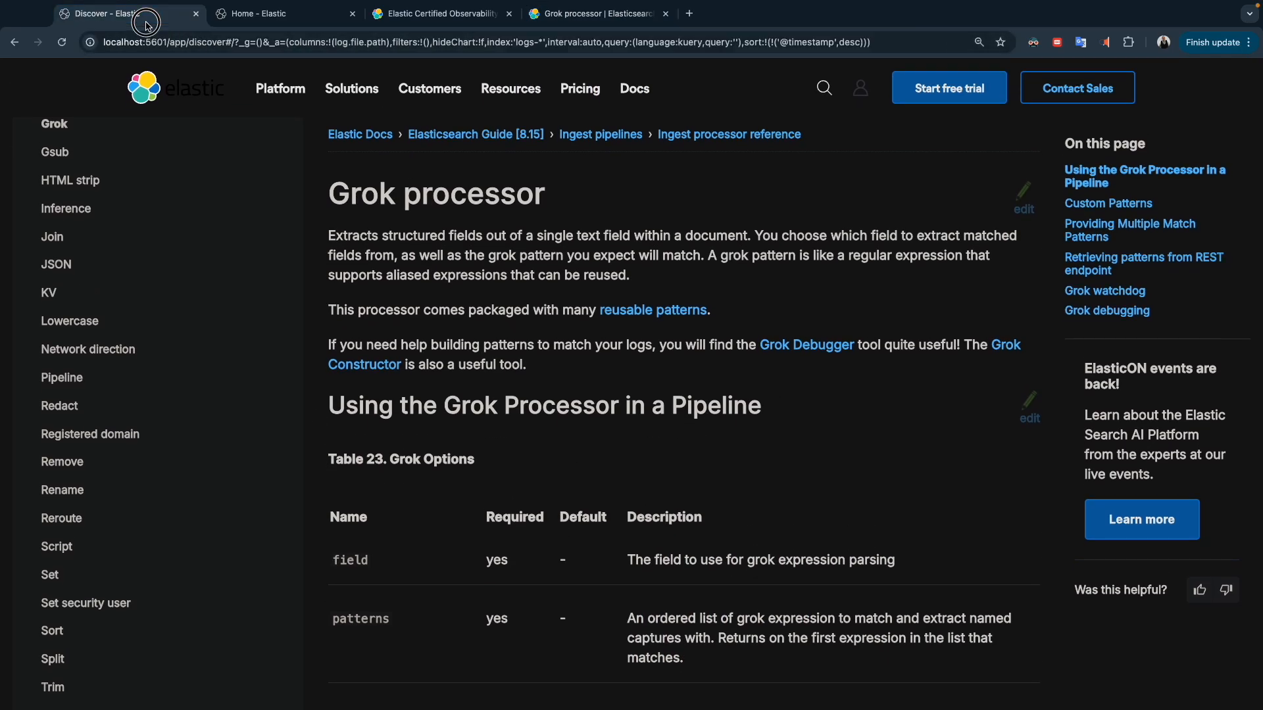
click(85, 14)
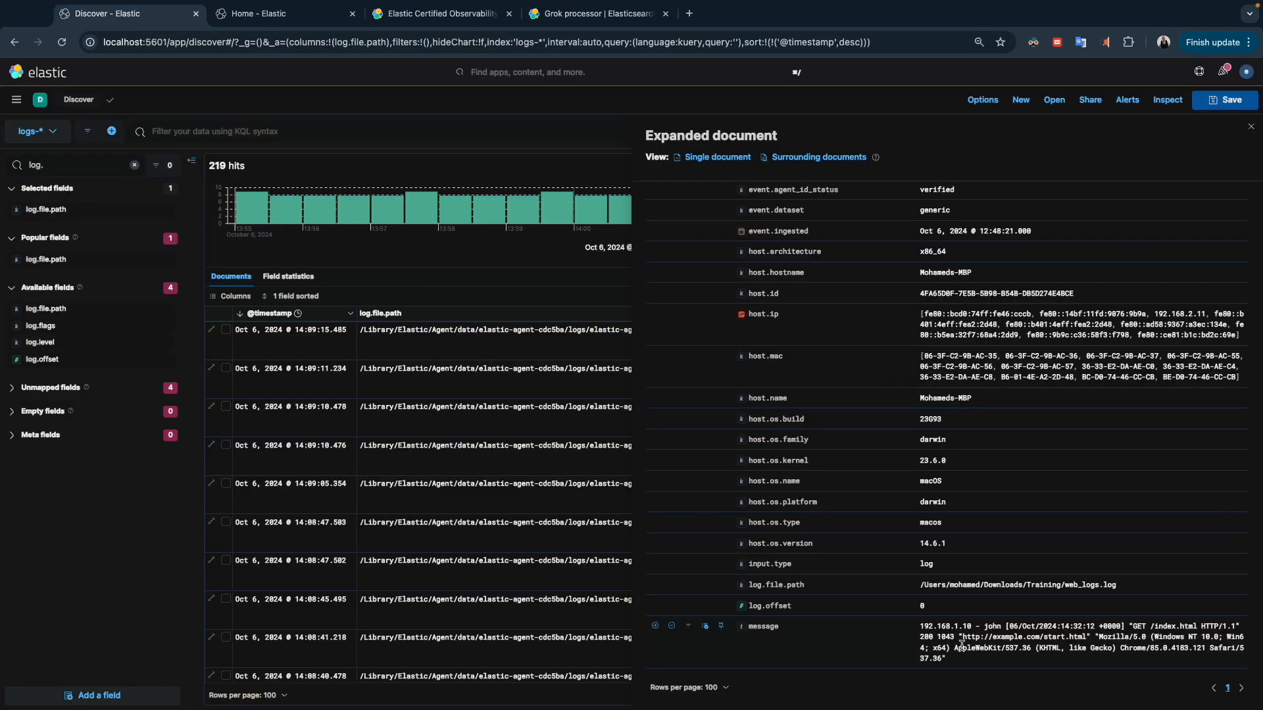
- Start a new ingest pipeline in Stack Management and name it demo-ingest-pipeline, leaving the description empty
click(263, 20)
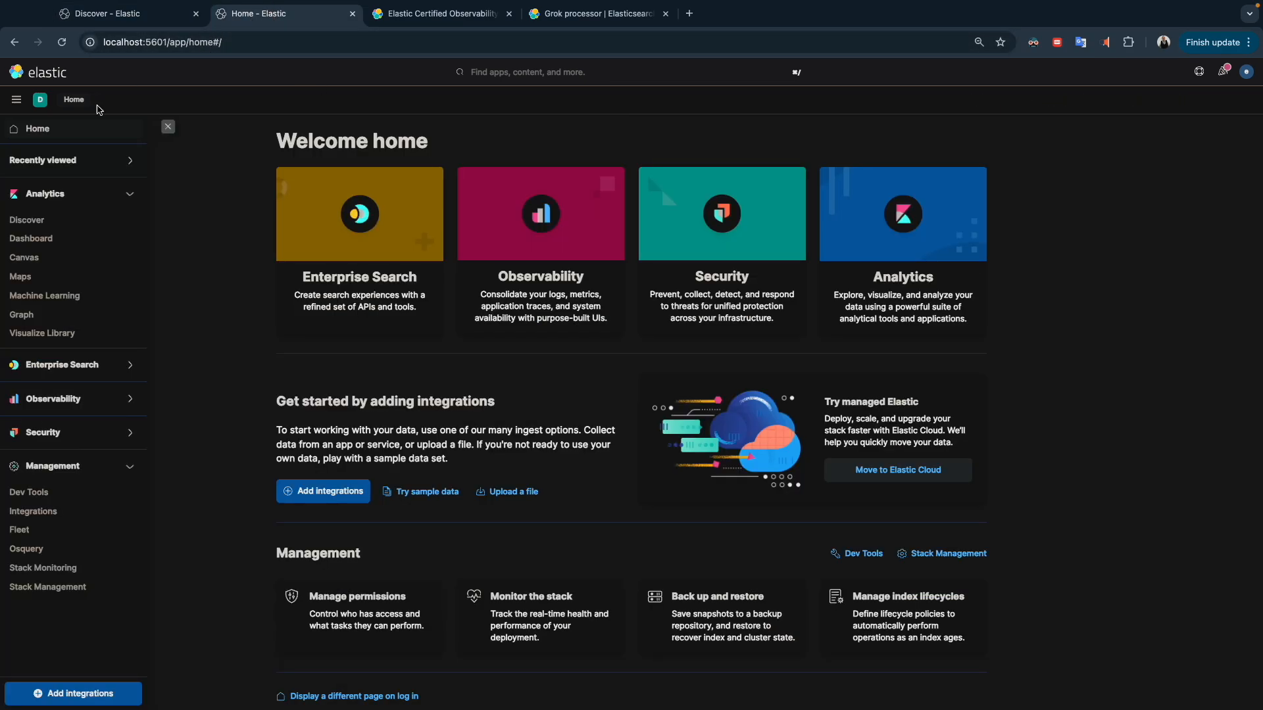
click(64, 586)
click(43, 187)
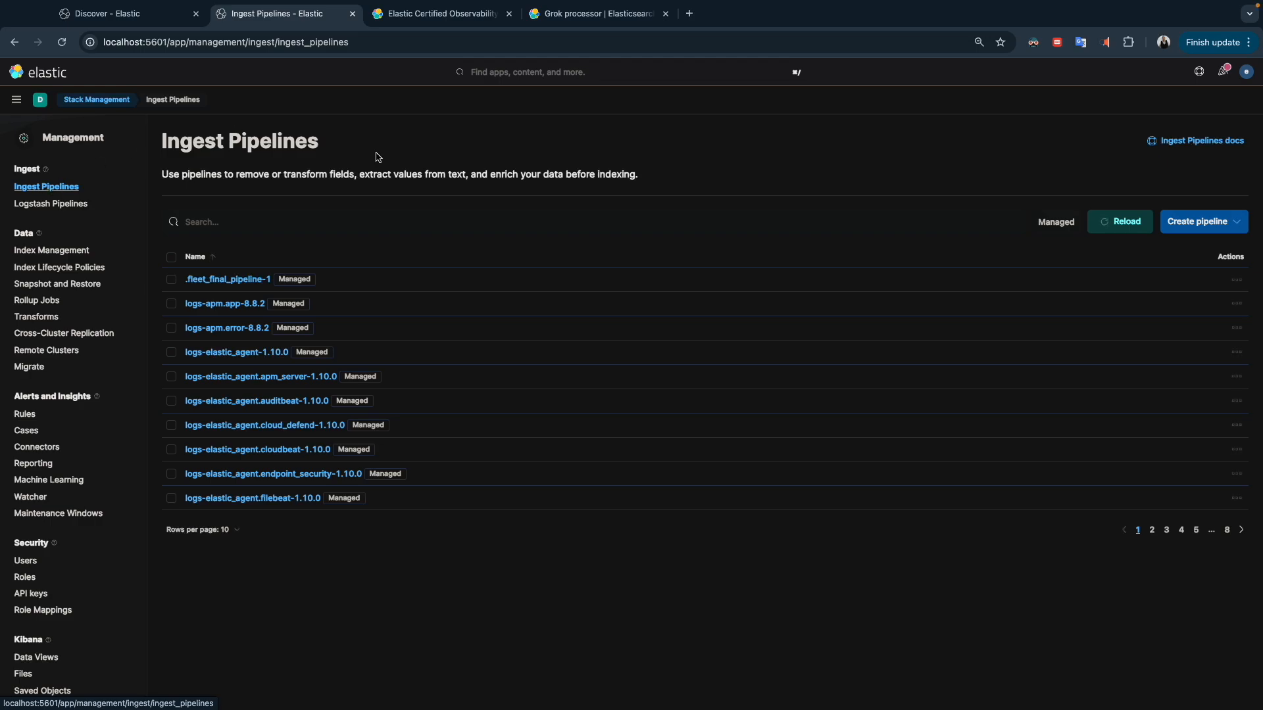
click(1192, 221)
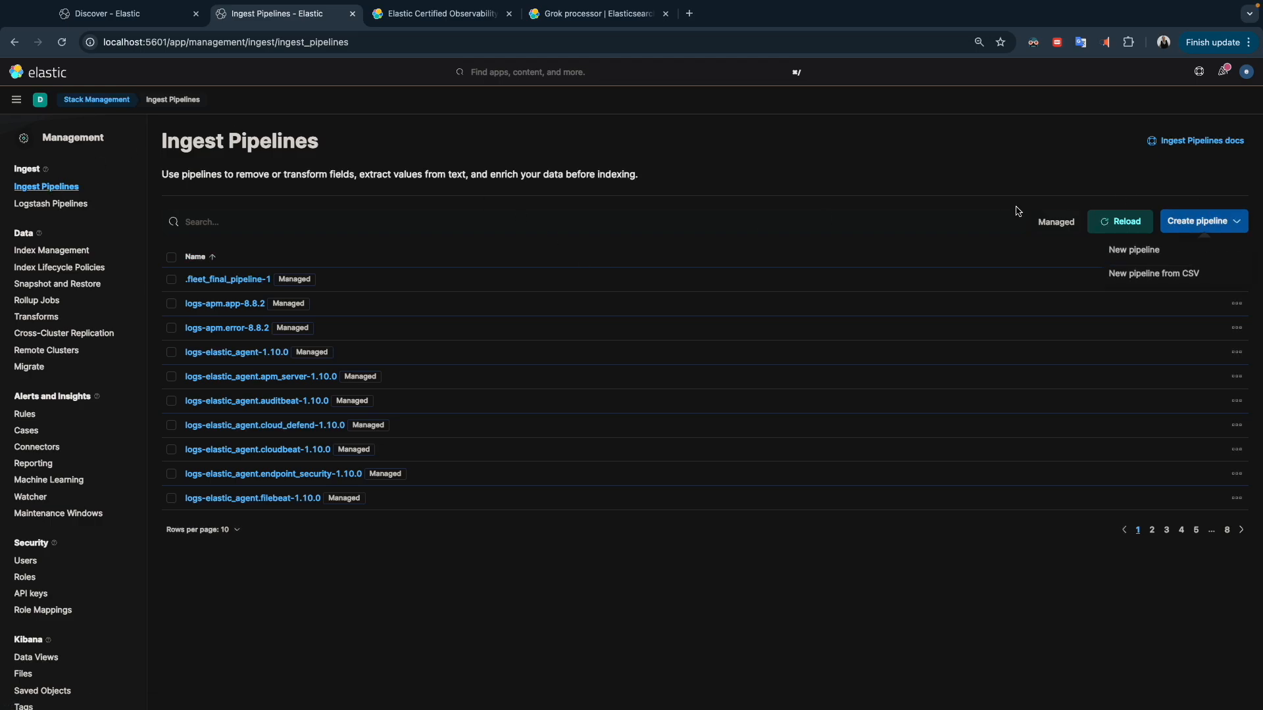
click(1130, 252)
click(731, 210)
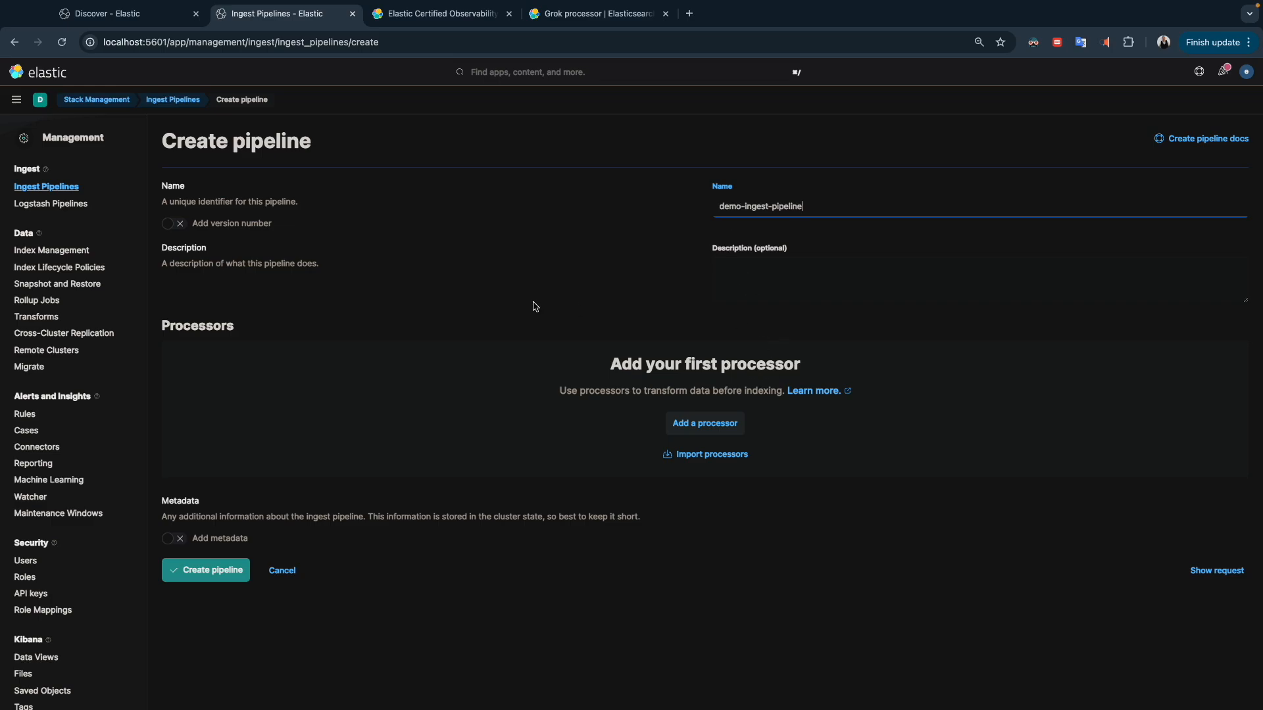
click(736, 275)
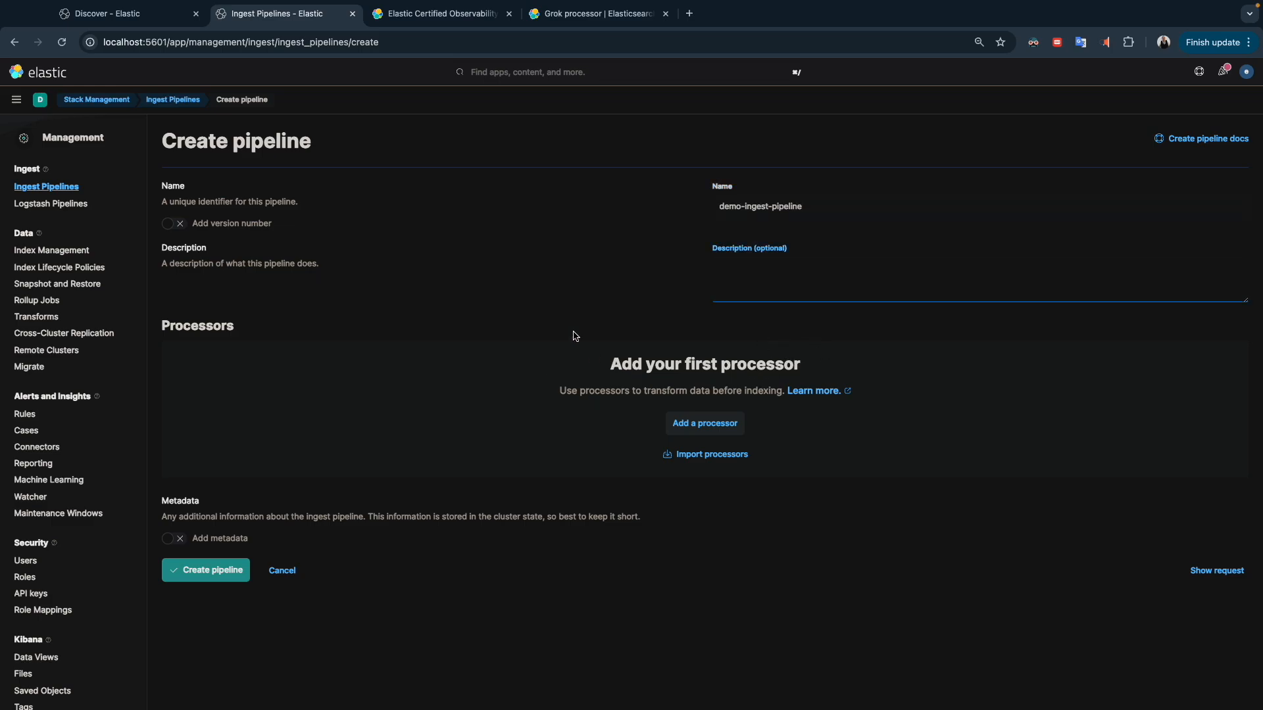
- Start adding a first processor to the pipeline and choose Grok as its type
click(684, 426)
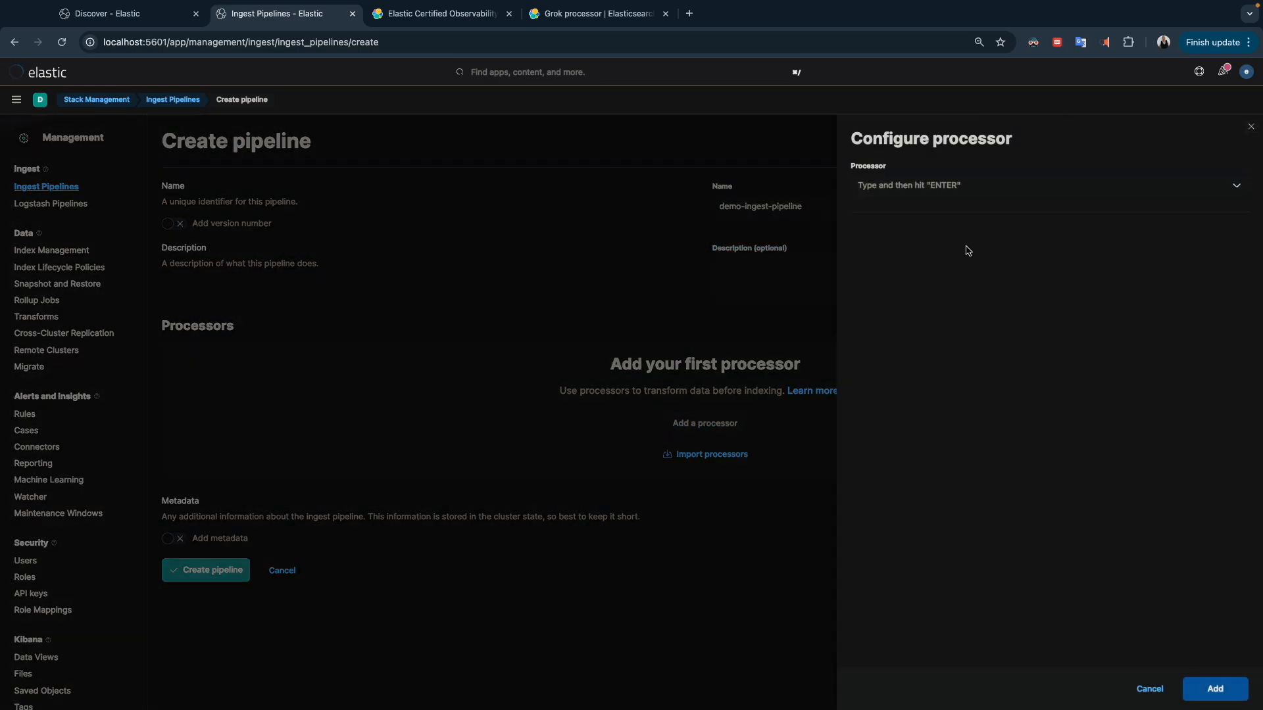
click(1005, 191)
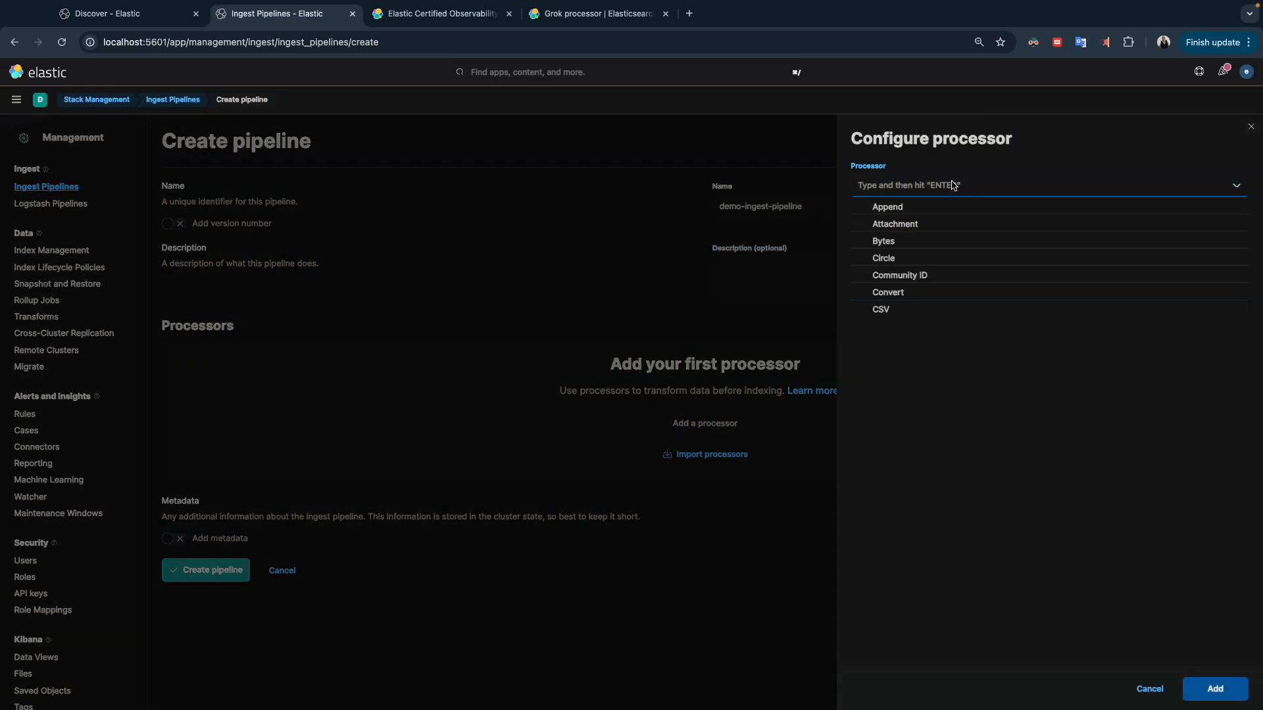
text(gro)
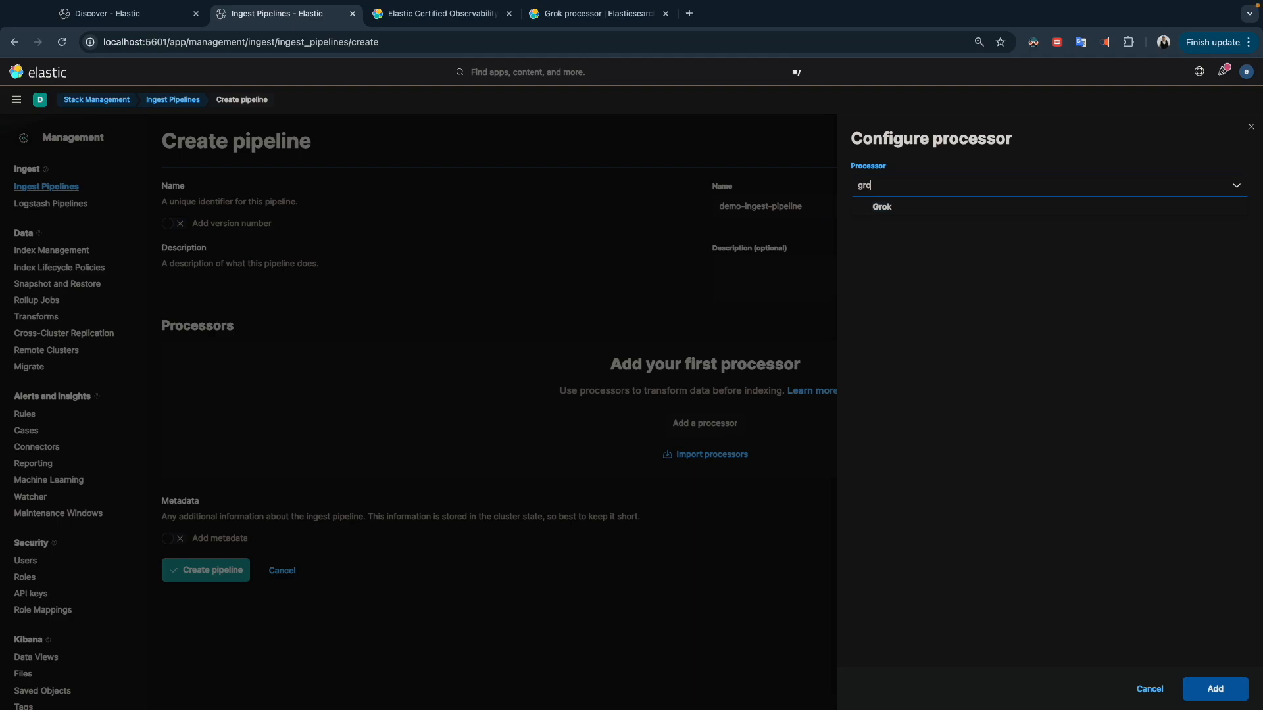
click(882, 207)
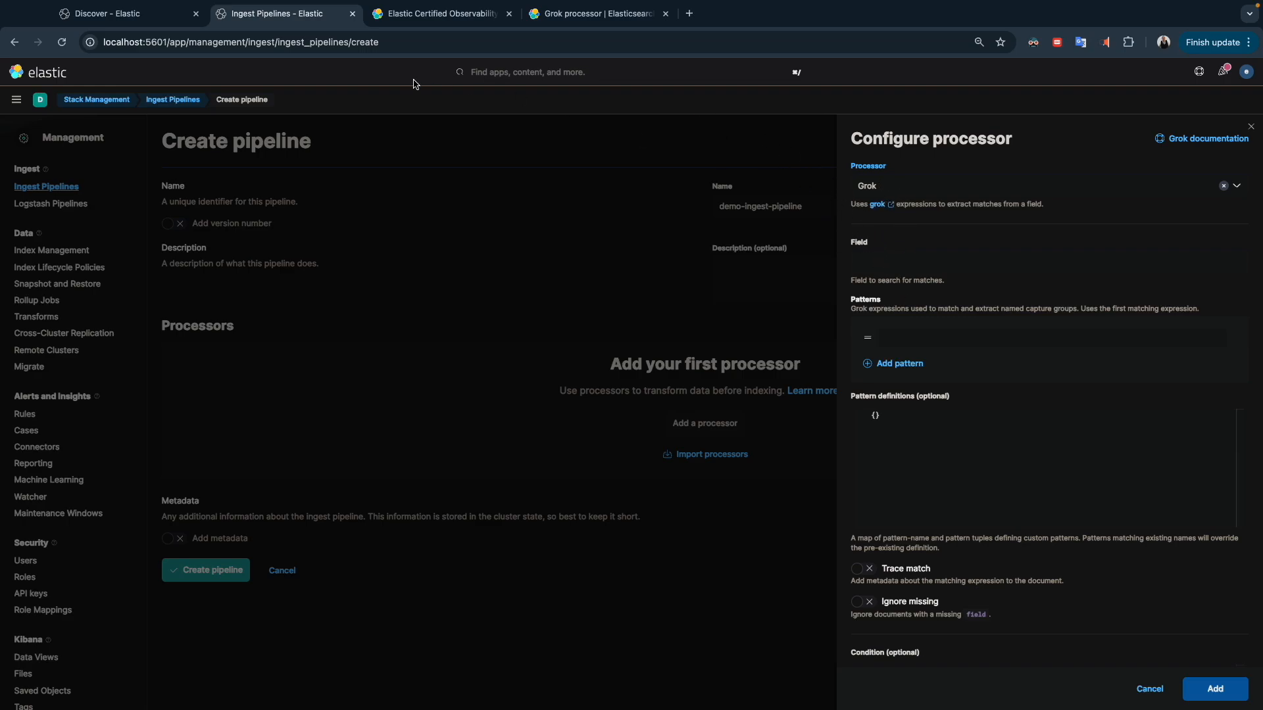
- Check the log text's field name in the expanded Discover document and set the Grok processor's field to message
click(108, 13)
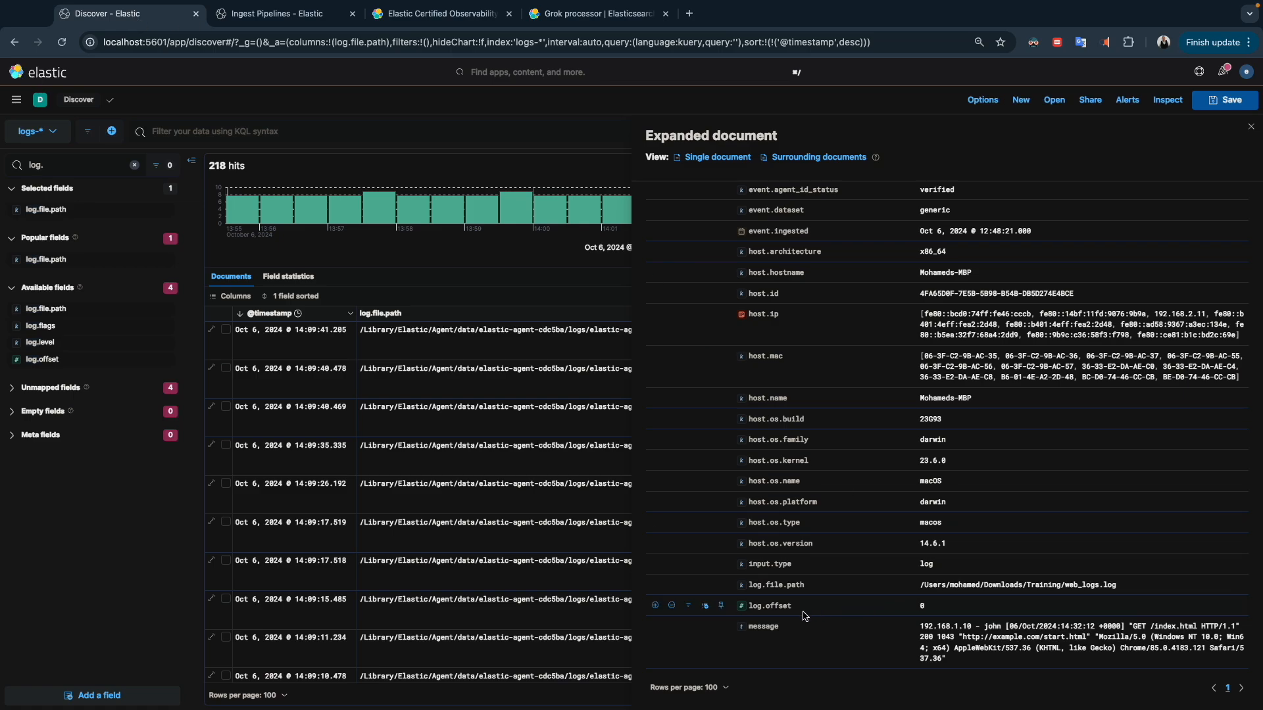
drag(784, 626, 741, 631)
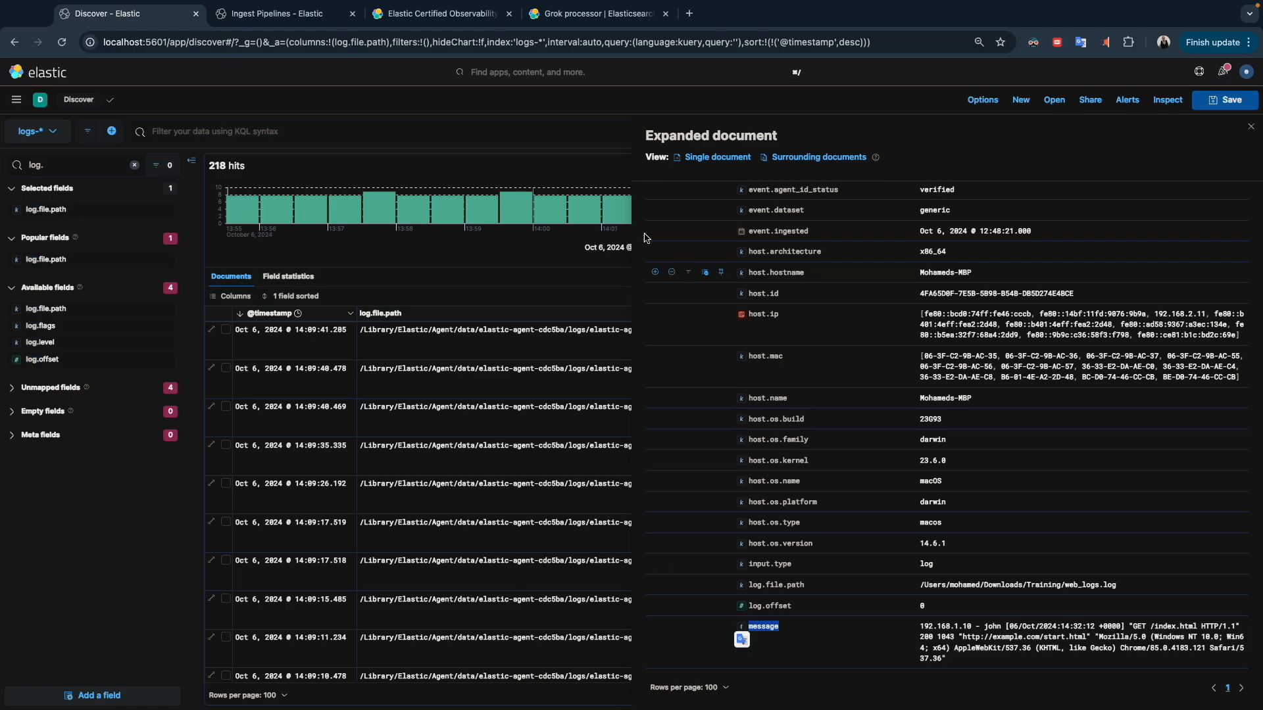
click(289, 13)
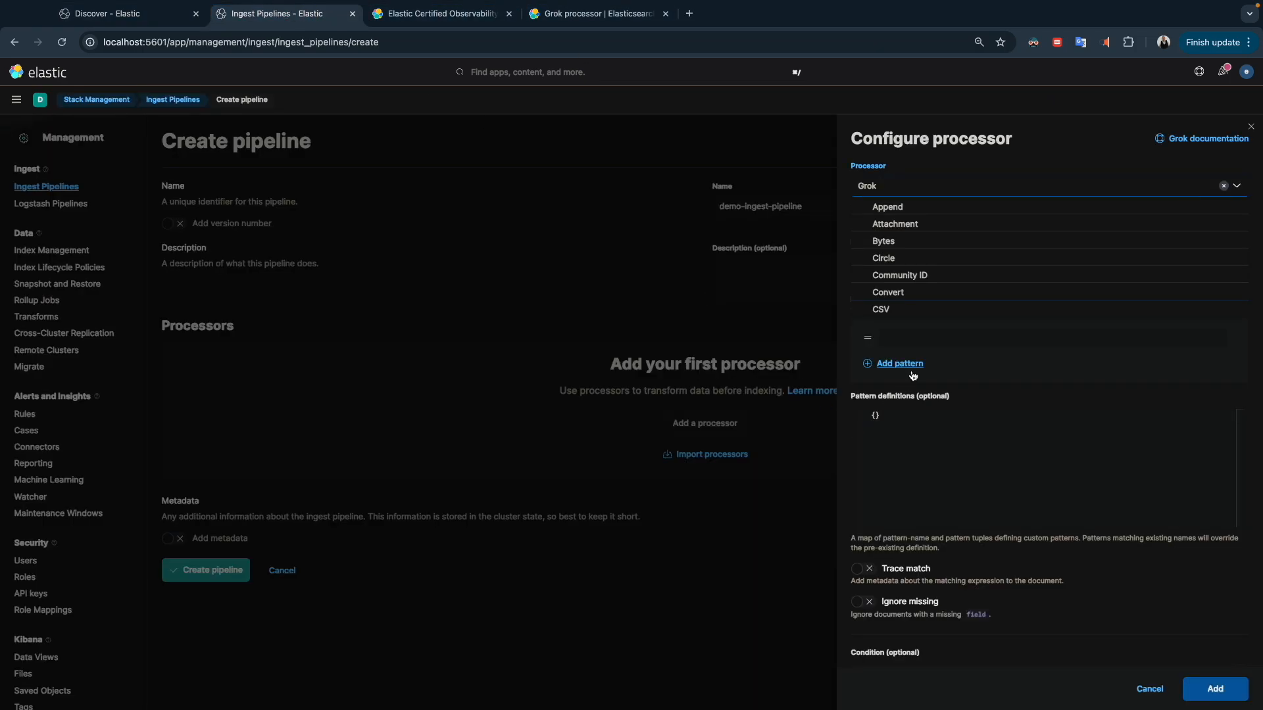
click(941, 457)
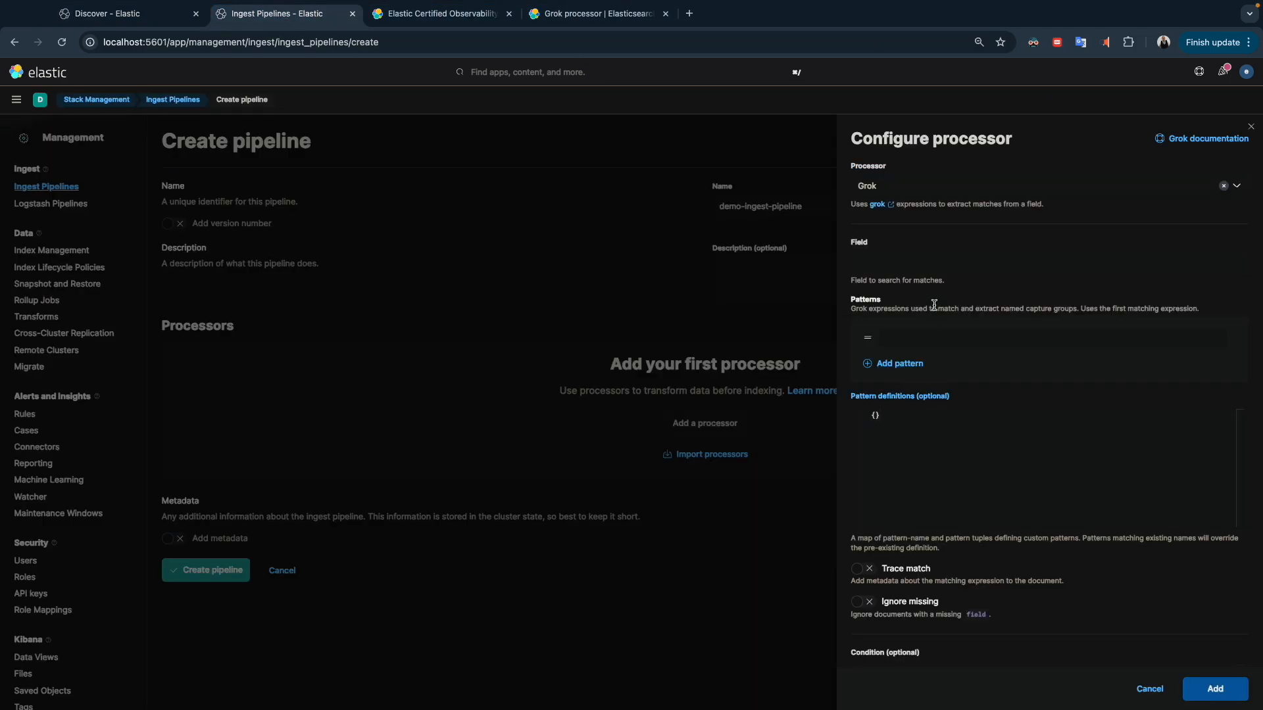
click(900, 255)
text(message)
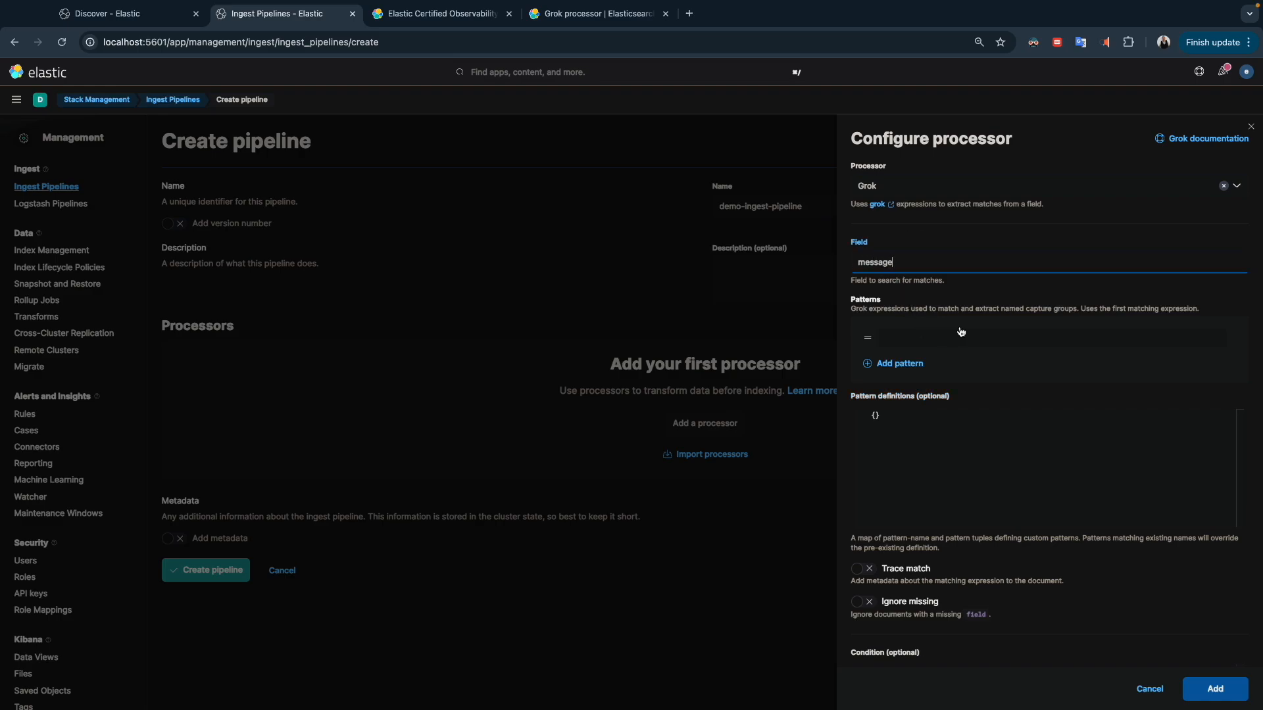
- Copy %{IP:client} from the simulate example in the Grok documentation and enter it as the Grok processor's pattern
click(925, 336)
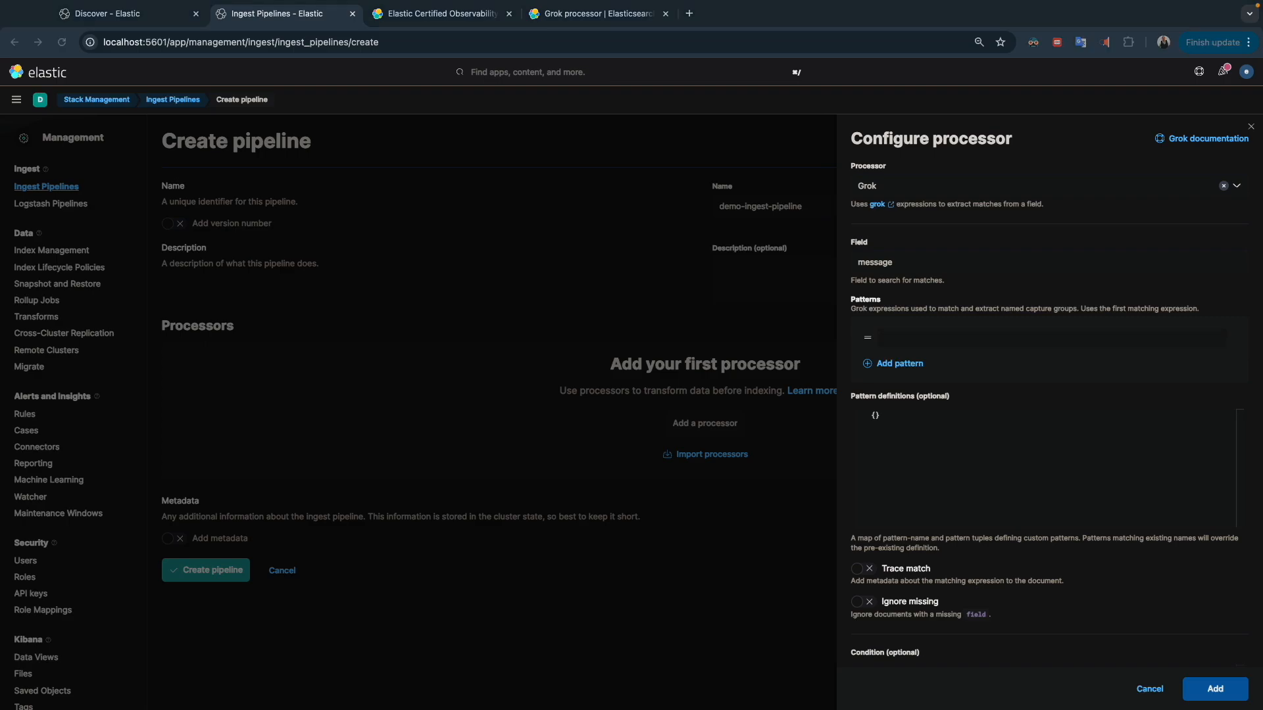
click(460, 18)
click(573, 20)
scroll(494, 382, down, 15)
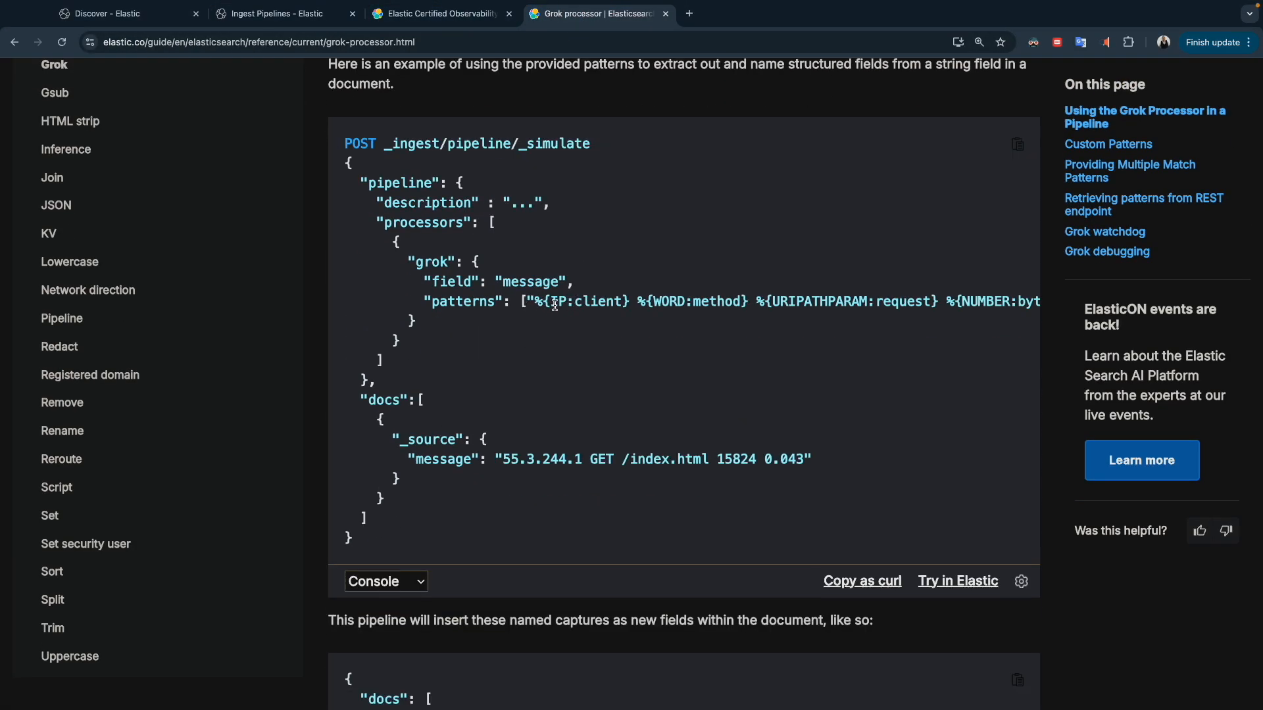
drag(630, 302, 536, 301)
key(super+c)
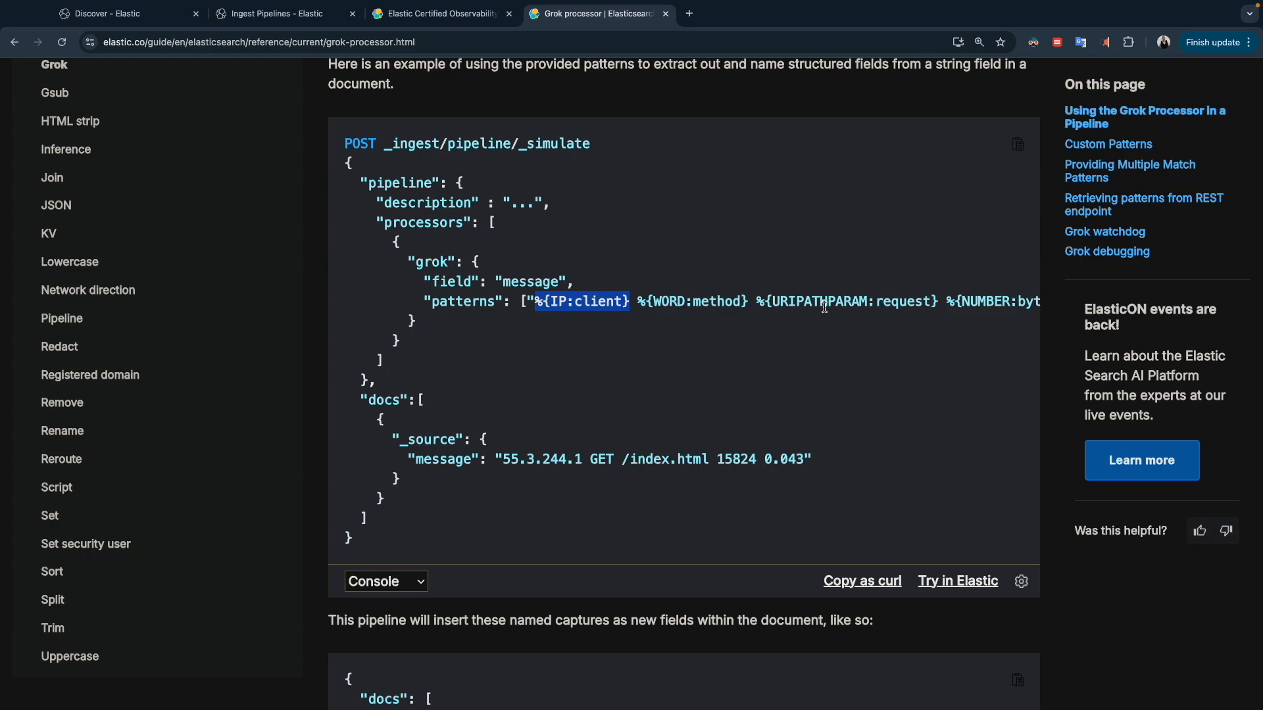
scroll(824, 307, right, 5)
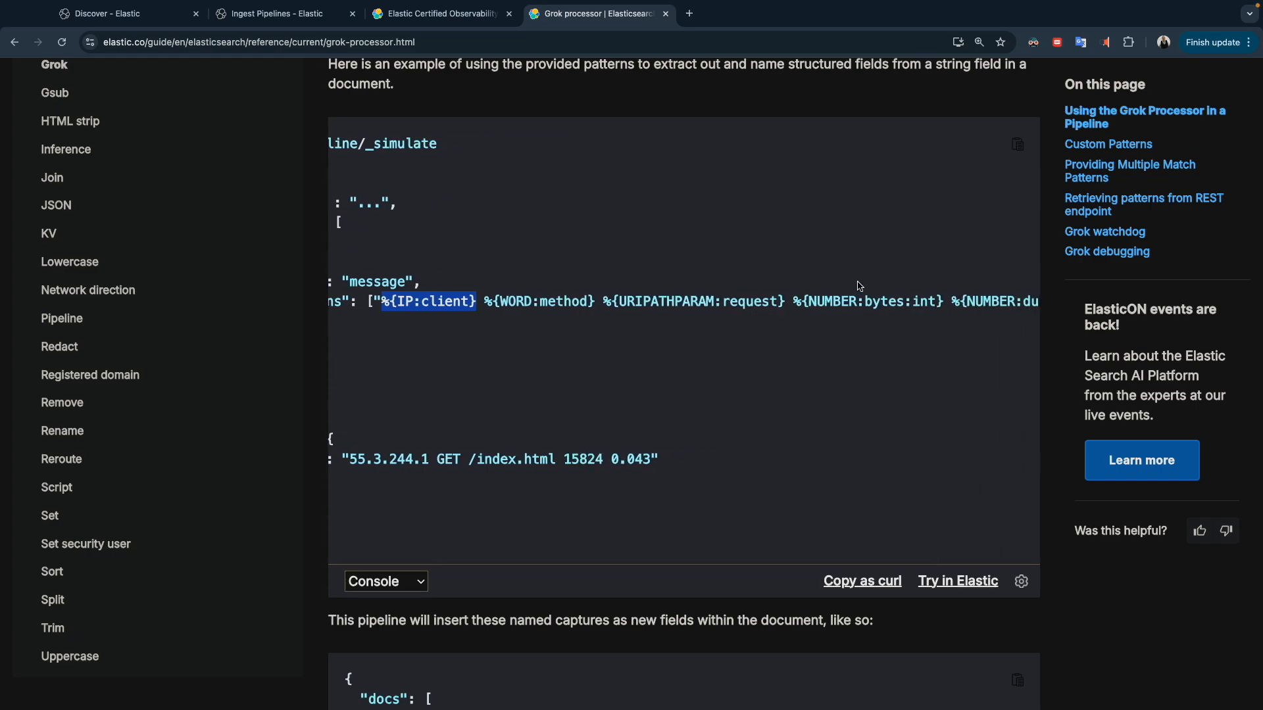
scroll(865, 304, right, 5)
scroll(724, 329, left, 10)
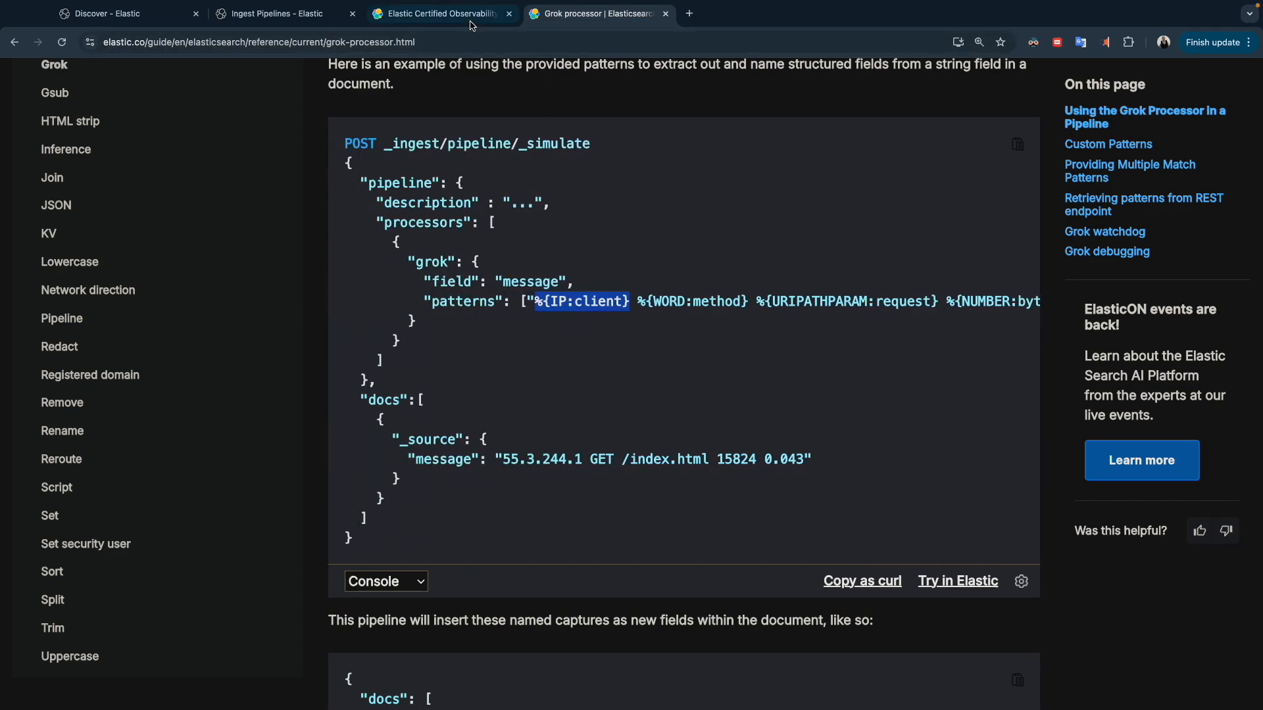
click(170, 20)
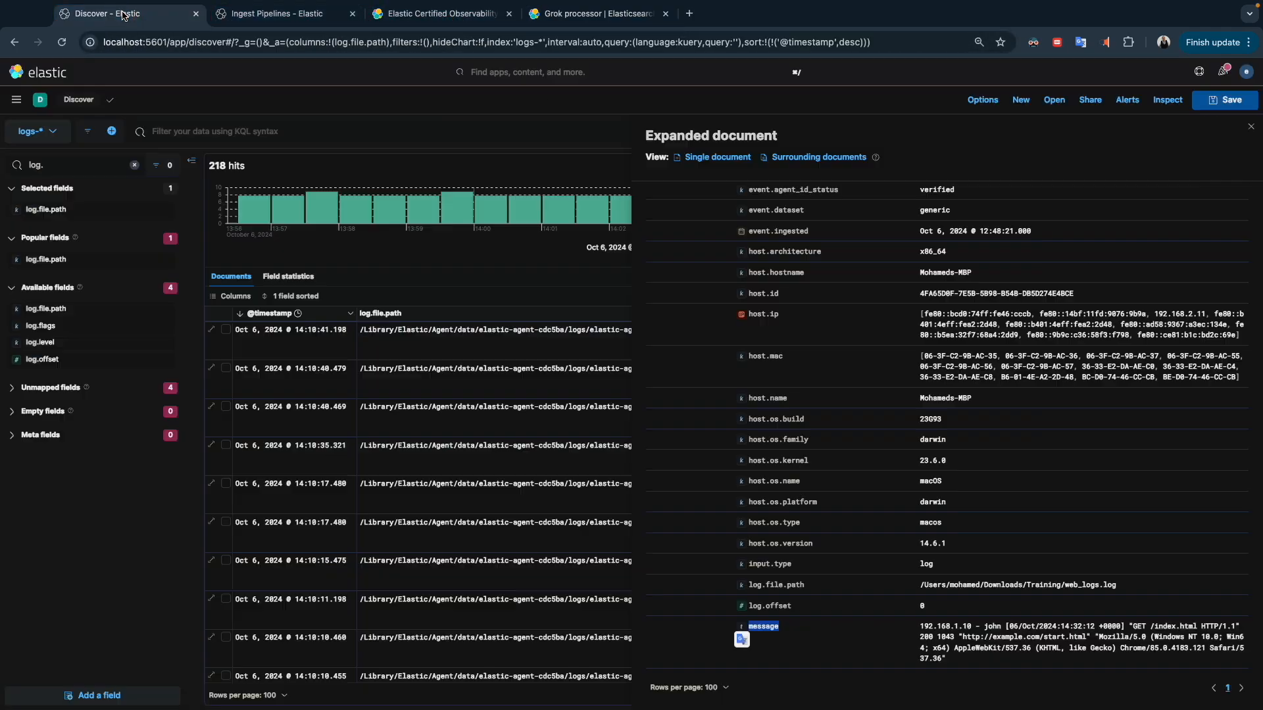
click(261, 16)
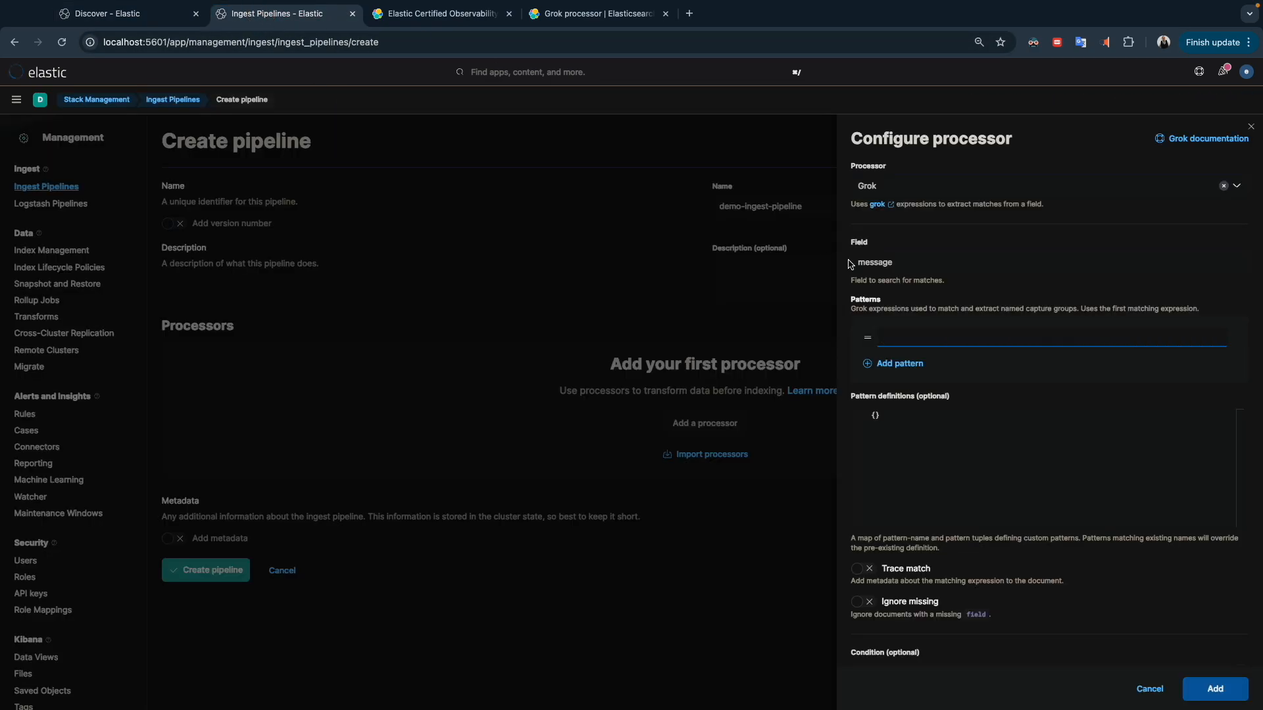
key(super+v)
- Switch the Grok processor documentation to version 8.8 and review its options table and simulate example
click(554, 6)
scroll(402, 230, up, 10)
scroll(401, 230, up, 4)
scroll(191, 182, up, 15)
click(208, 169)
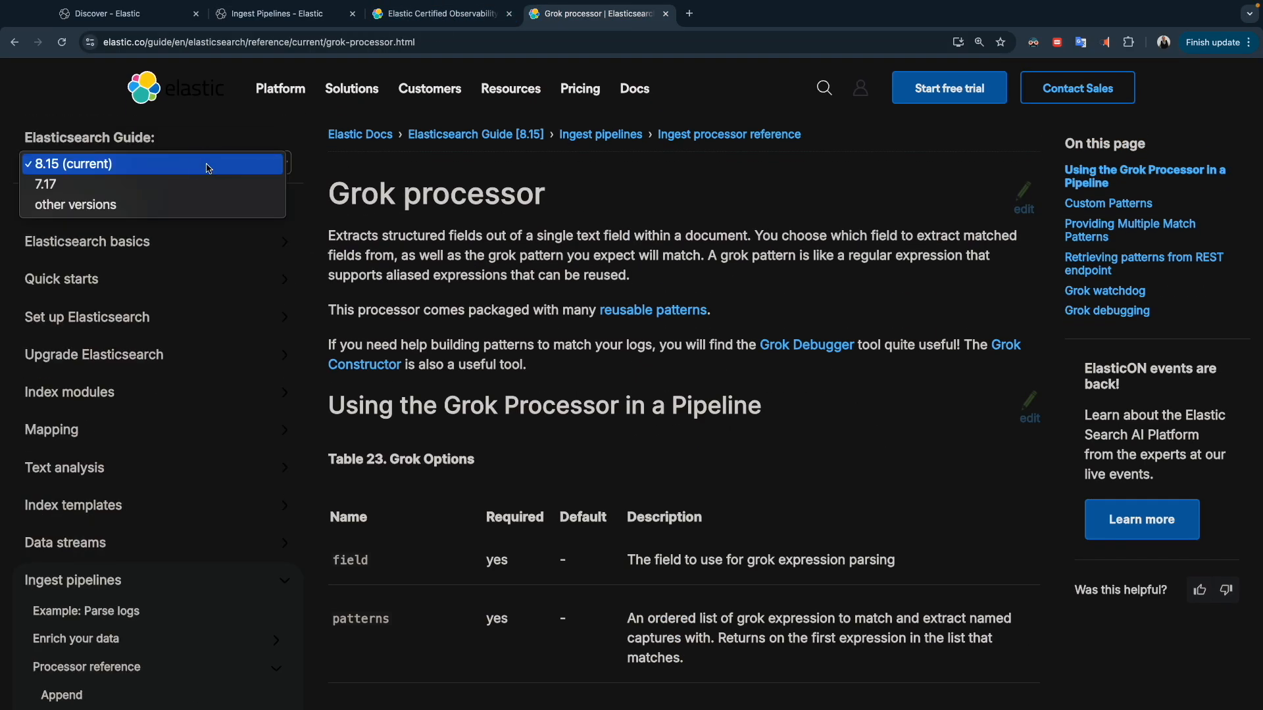
click(172, 205)
click(171, 164)
click(135, 286)
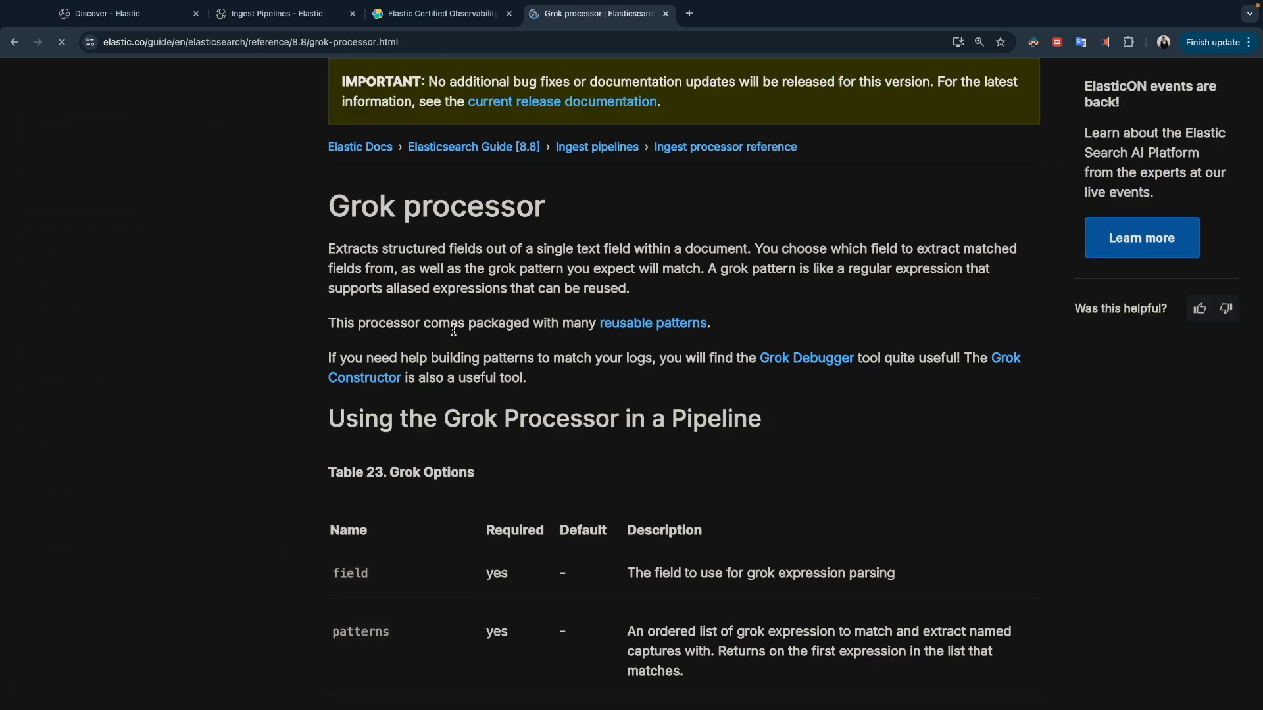
scroll(451, 394, down, 3)
scroll(451, 393, down, 15)
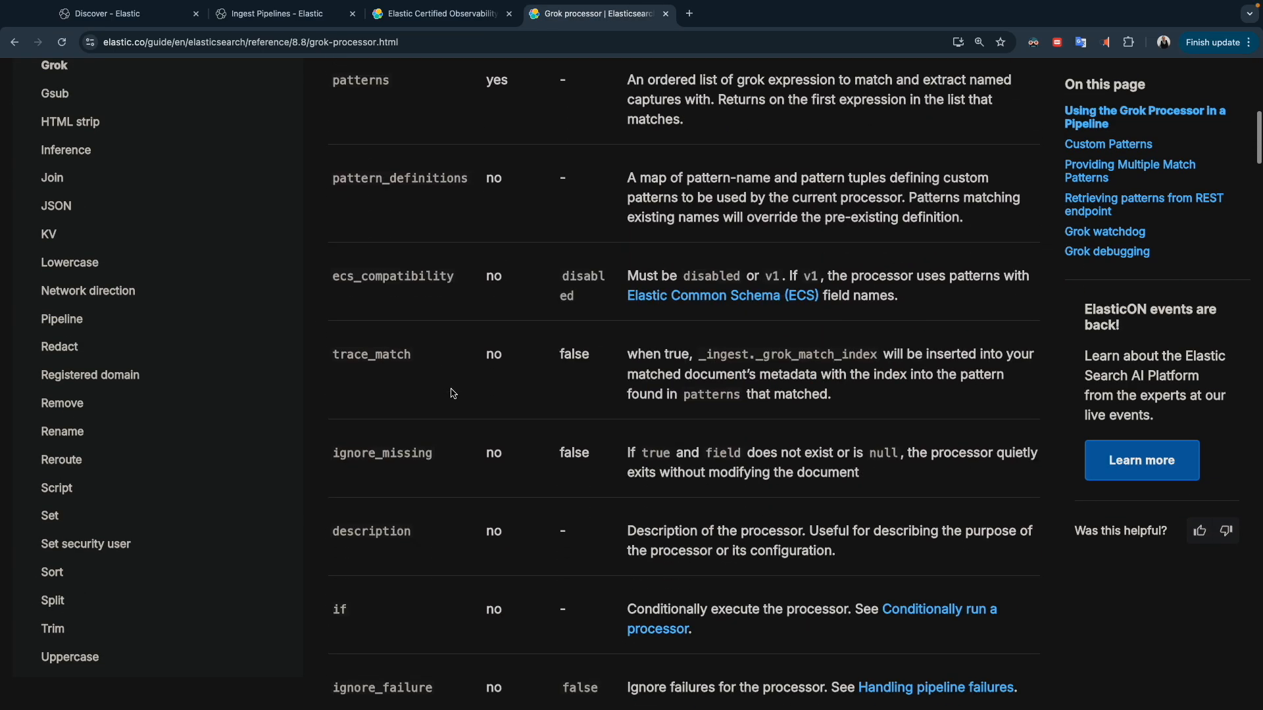
scroll(451, 394, down, 1)
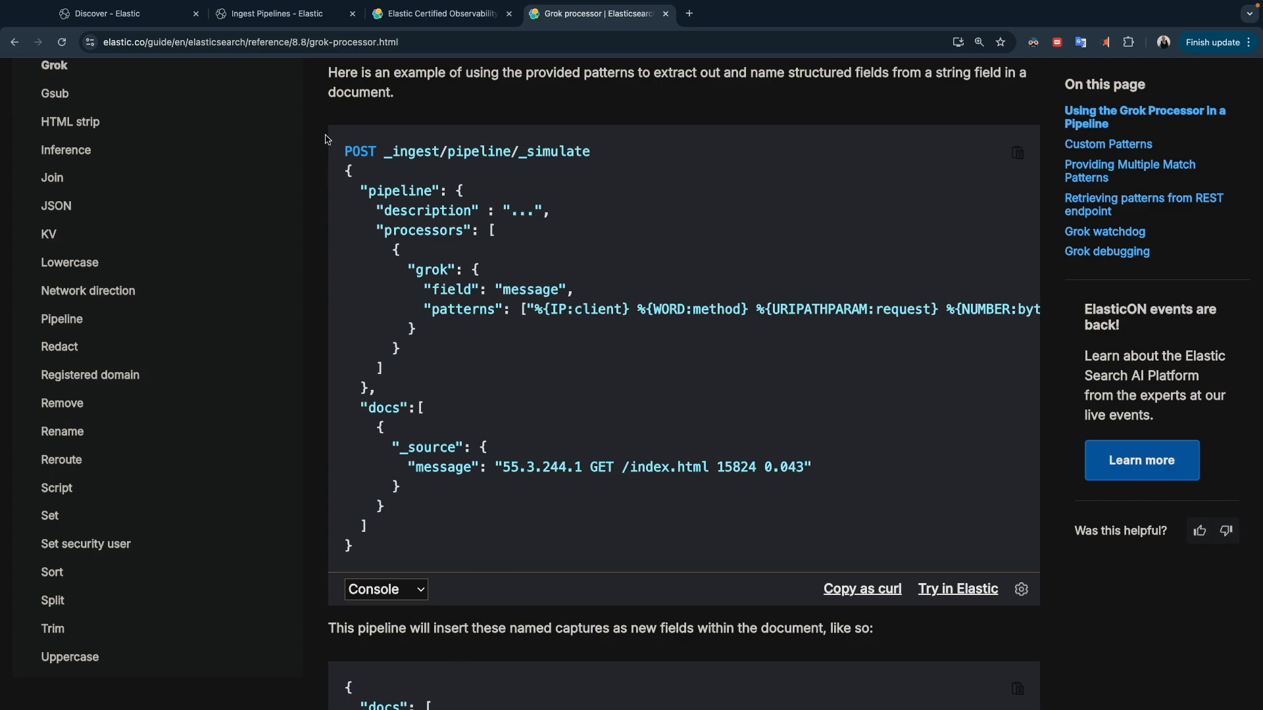
- Recheck the web_logs.log message in Discover and return to the Grok processor configuration of the new pipeline
click(129, 16)
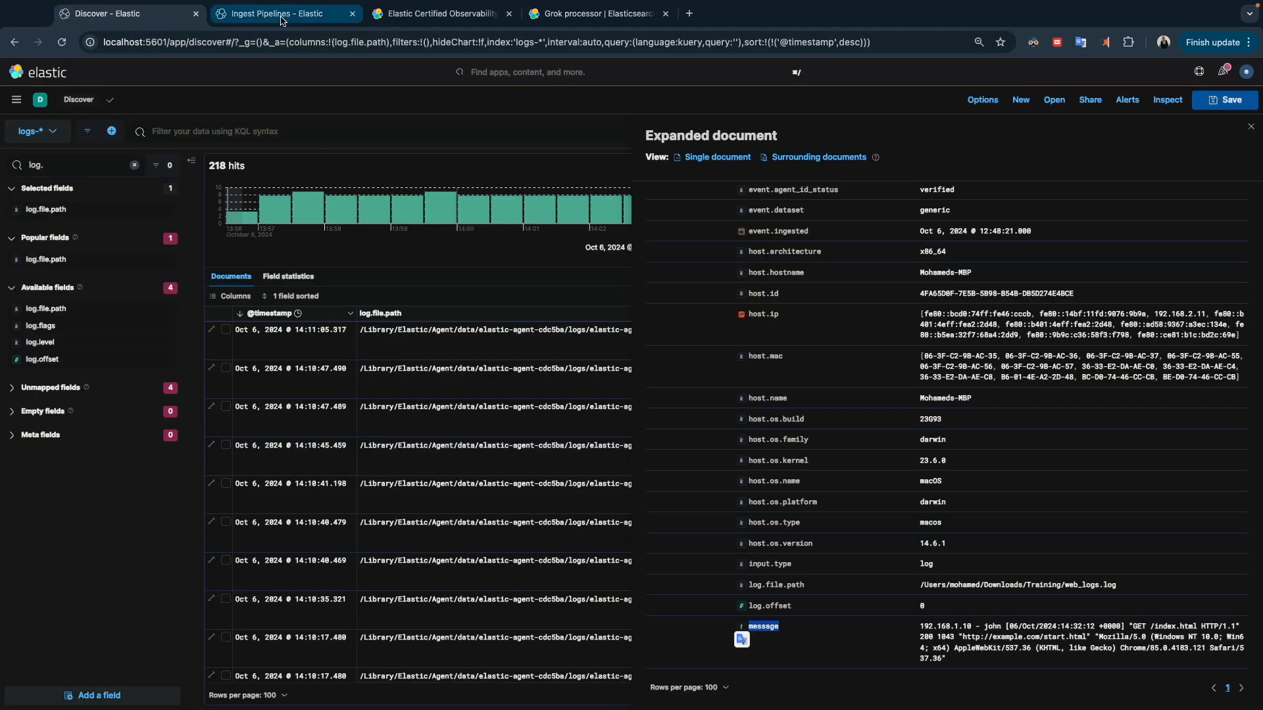
click(281, 16)
click(915, 453)
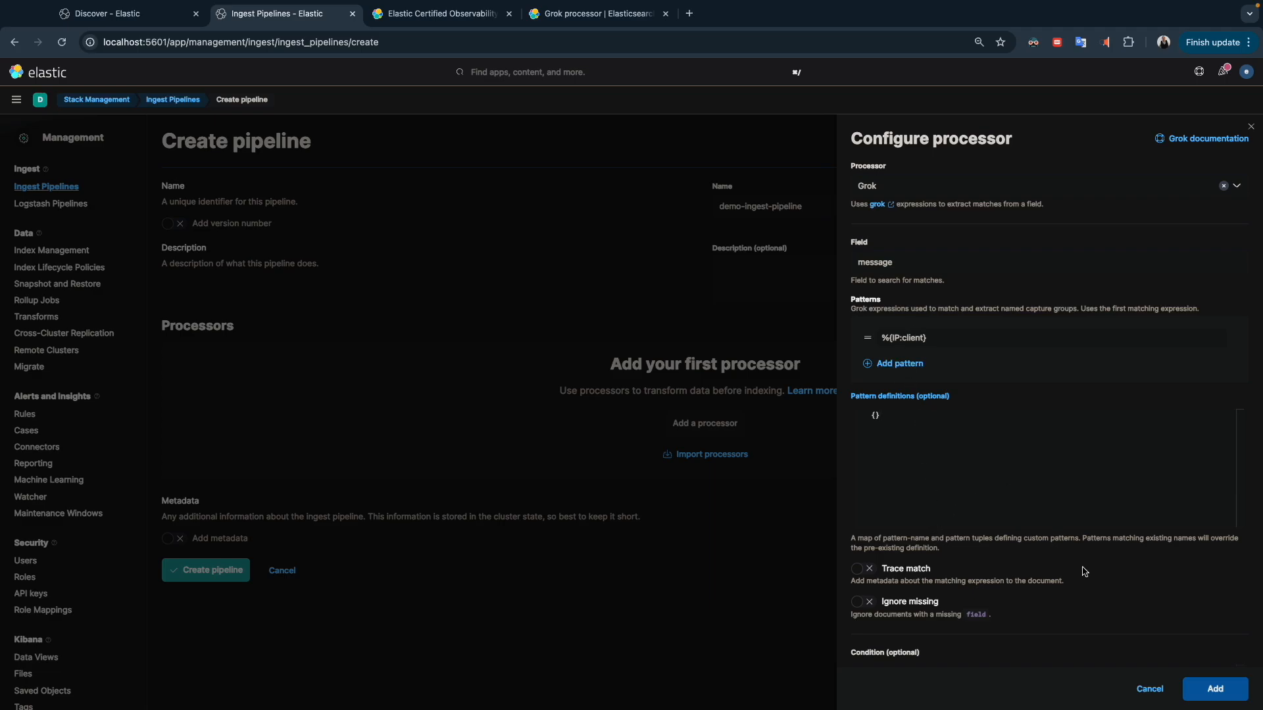
- Add the configured Grok processor and set the test document's index to .ds-logs-generic-default-2024.10.06-000001, copied from the expanded web_logs.log document in Discover
click(1212, 692)
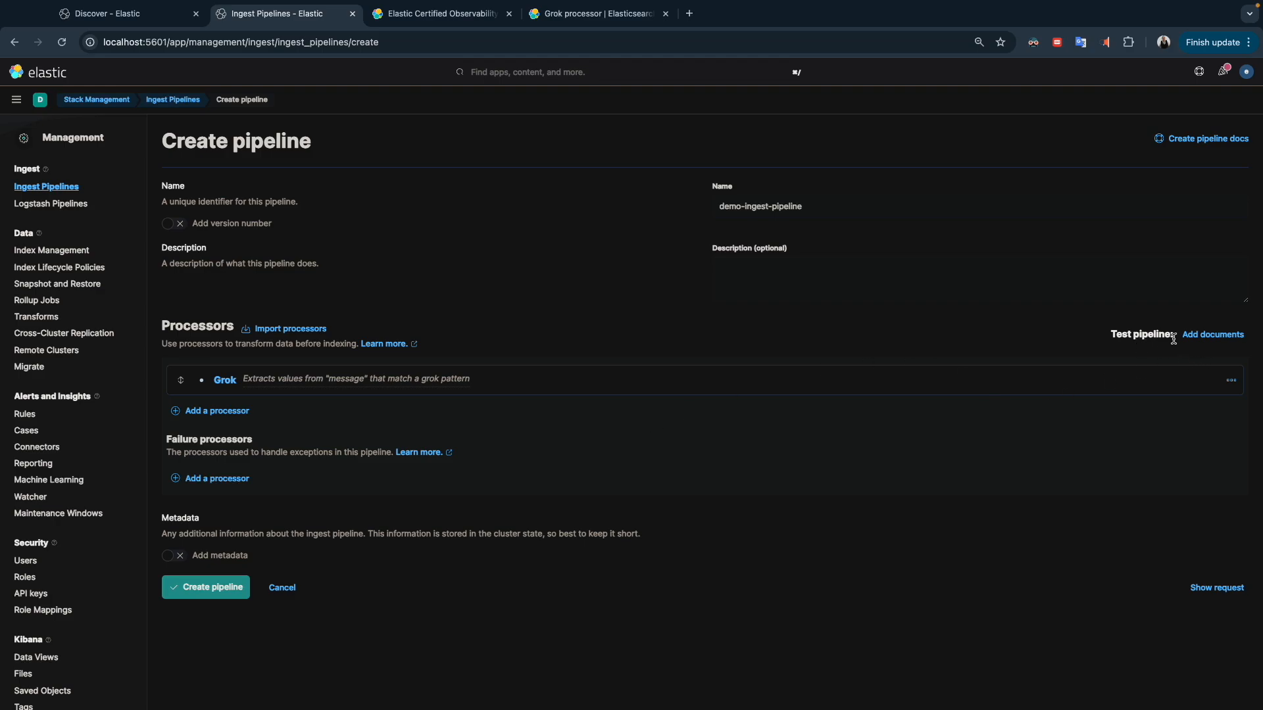
click(1202, 335)
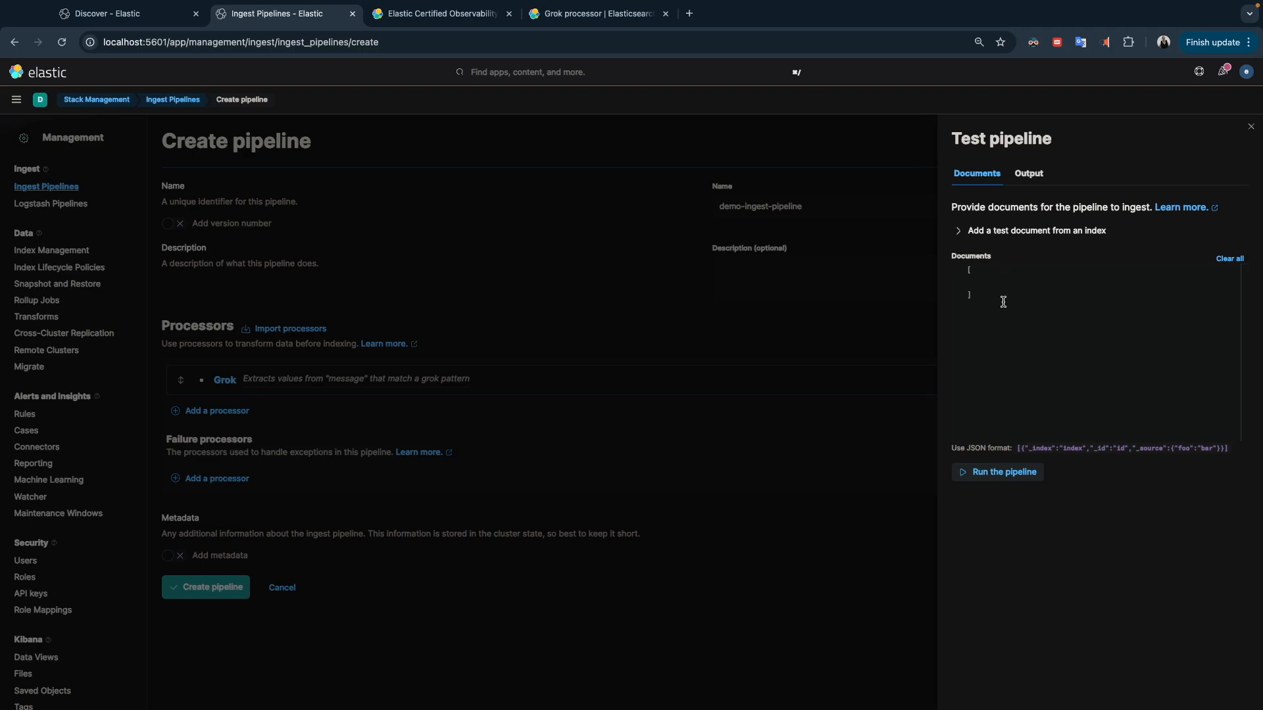
click(960, 231)
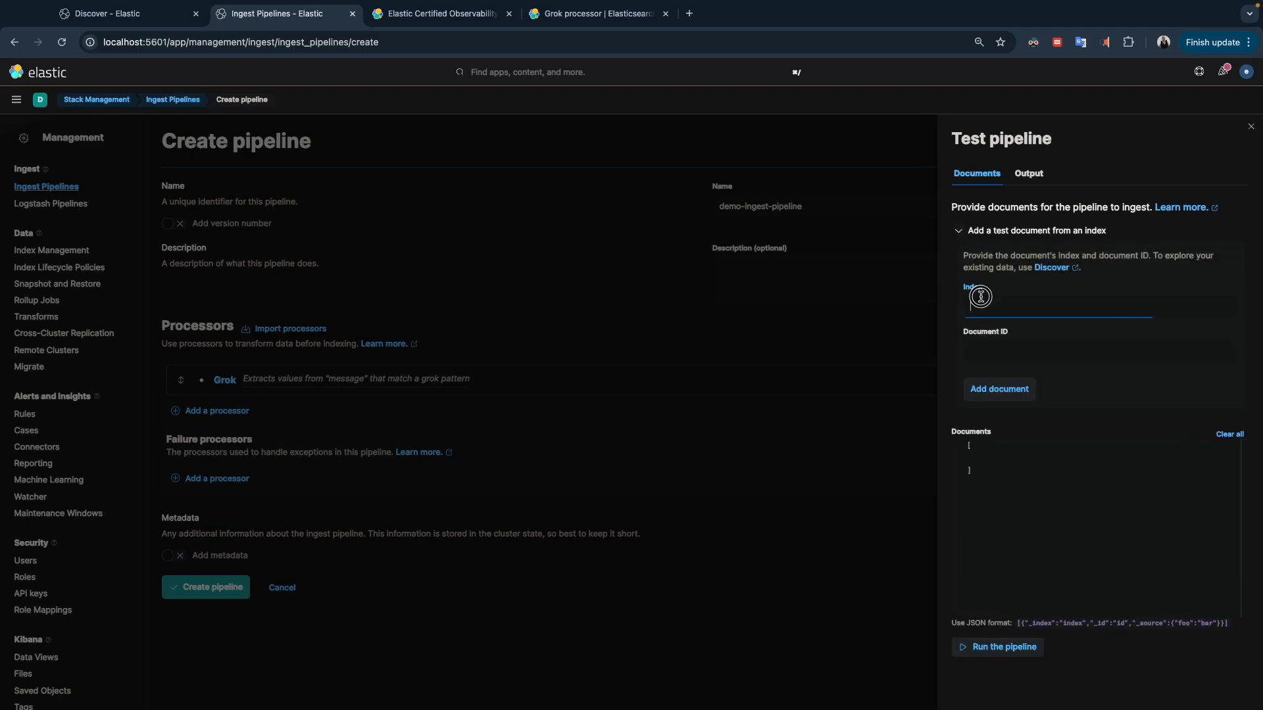
click(108, 13)
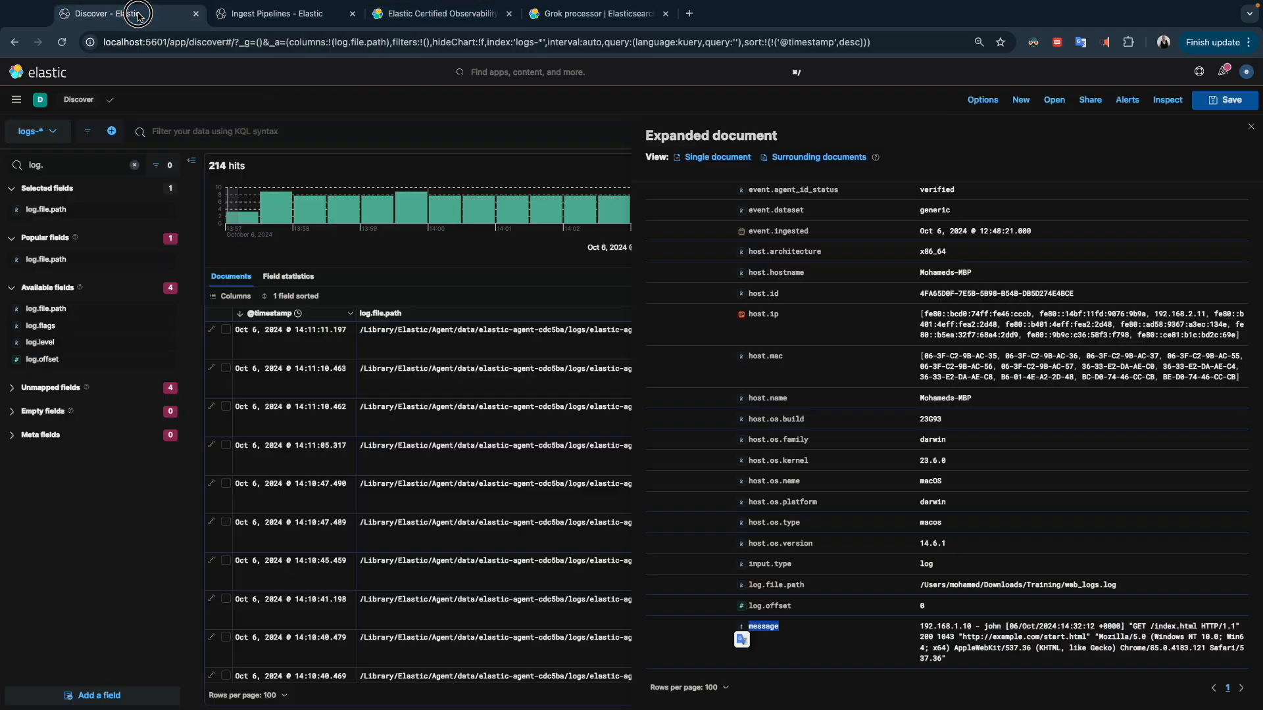
scroll(997, 459, up, 10)
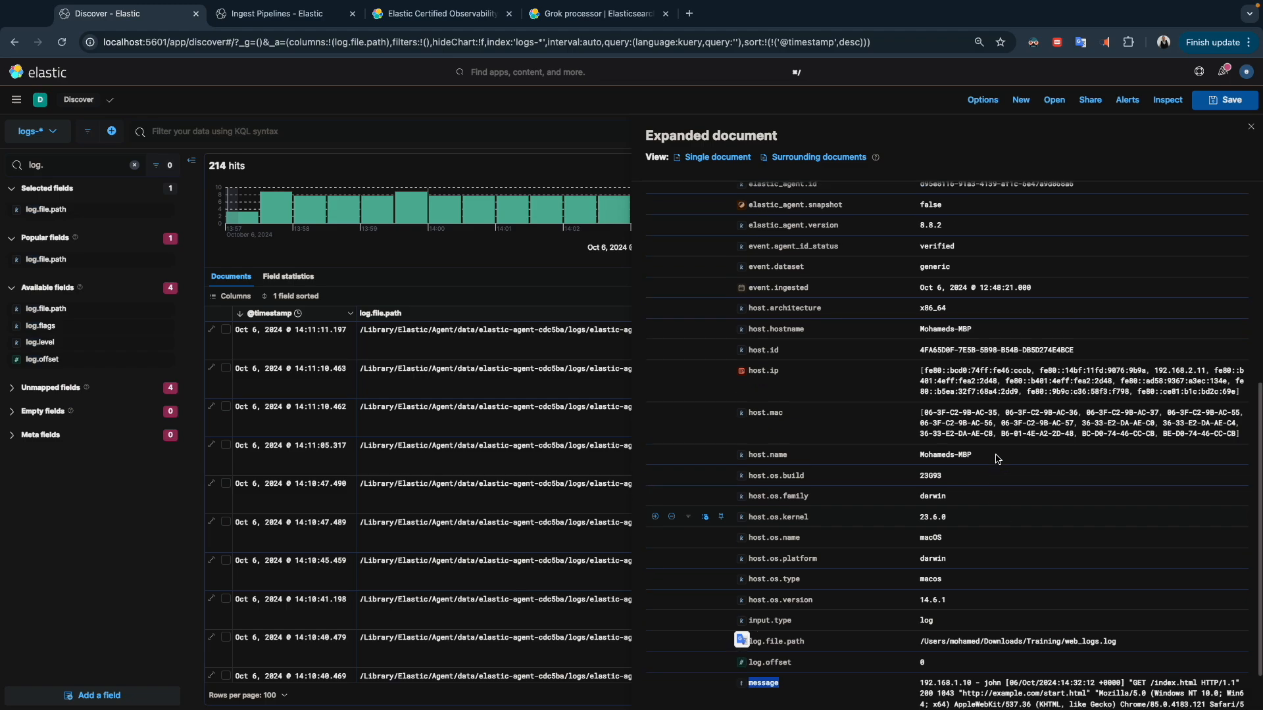
drag(921, 293, 1115, 303)
key(super+c)
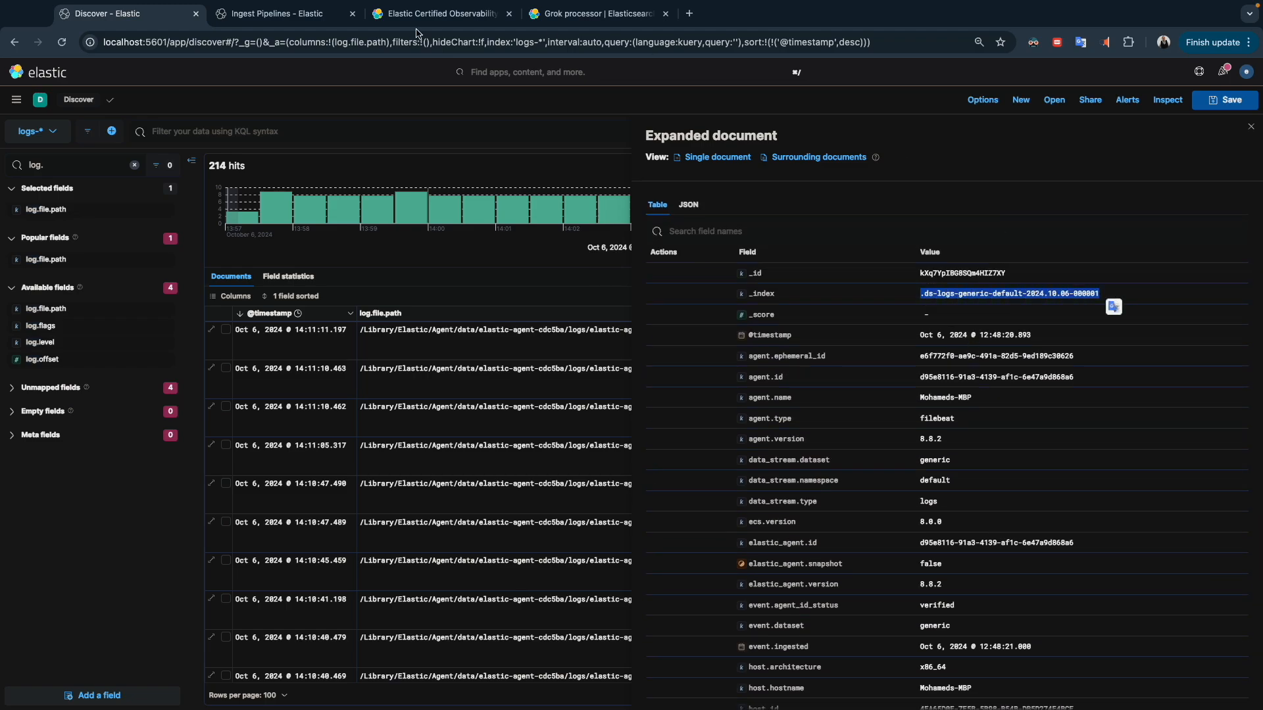
click(276, 13)
key(super+v)
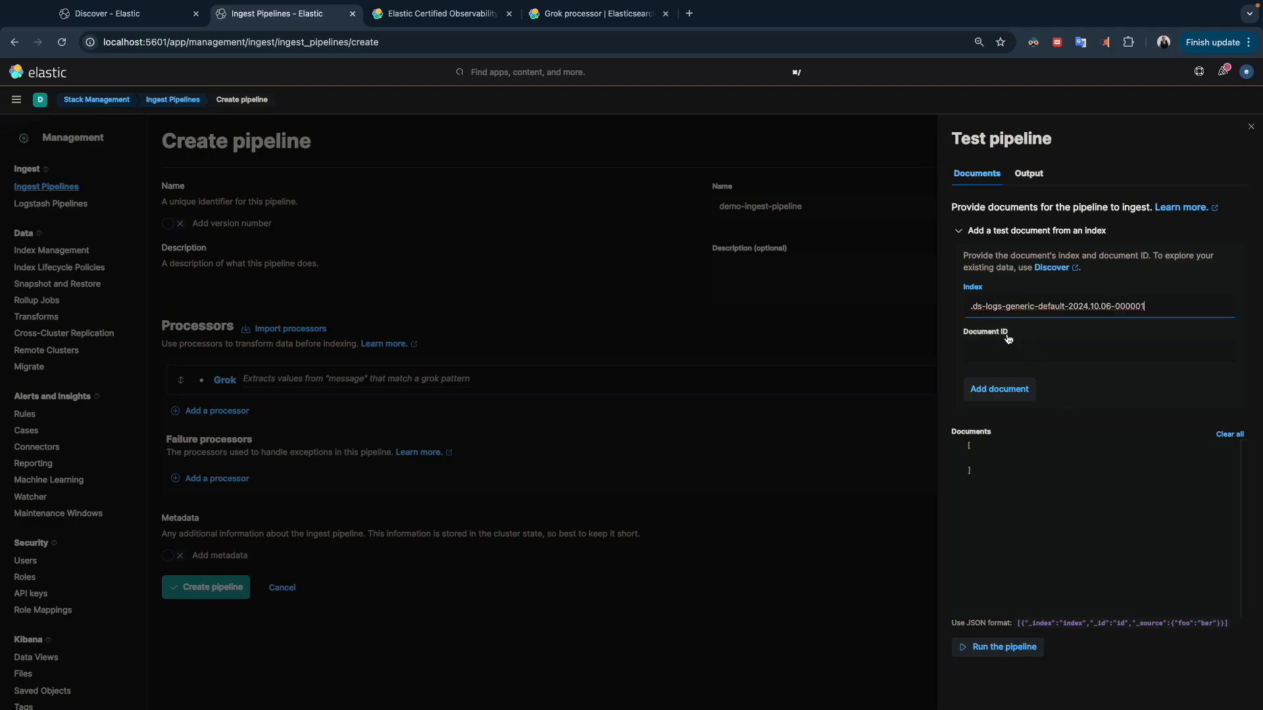
- Copy the document ID kXq7YpIBG8SQm4HIZ7XY from Discover and add that document to the pipeline test
click(125, 14)
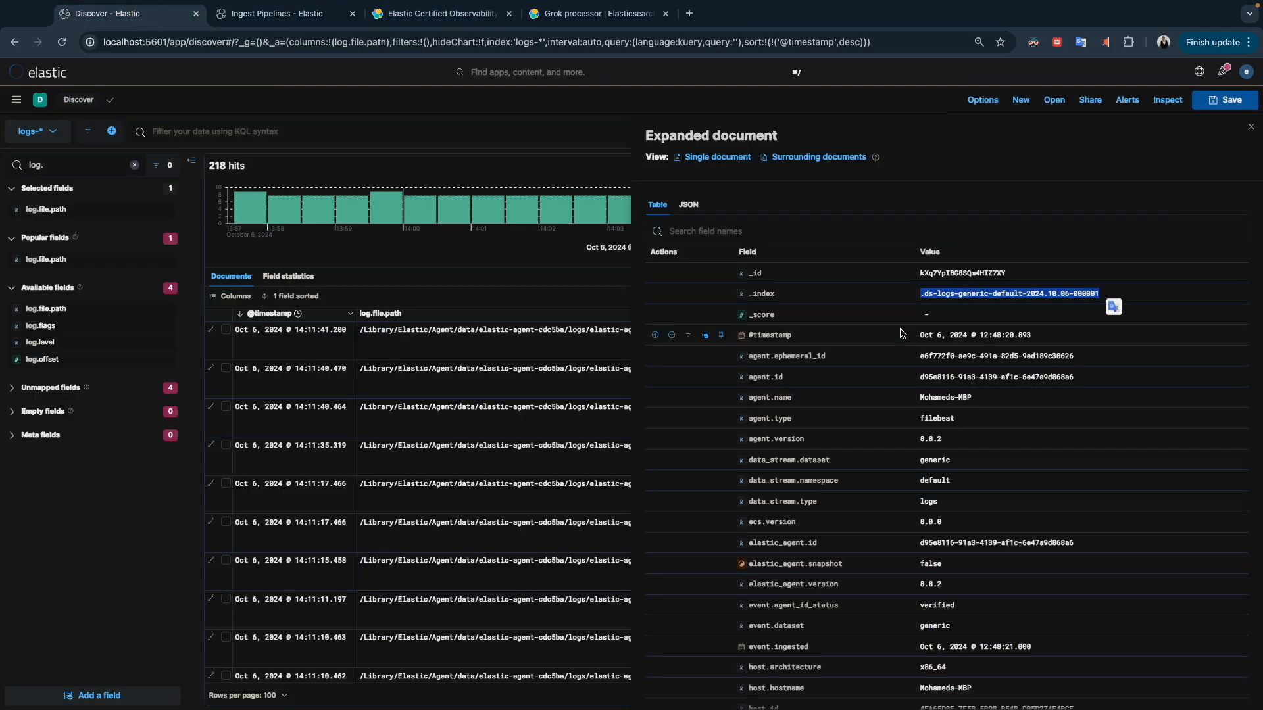
double_click(942, 272)
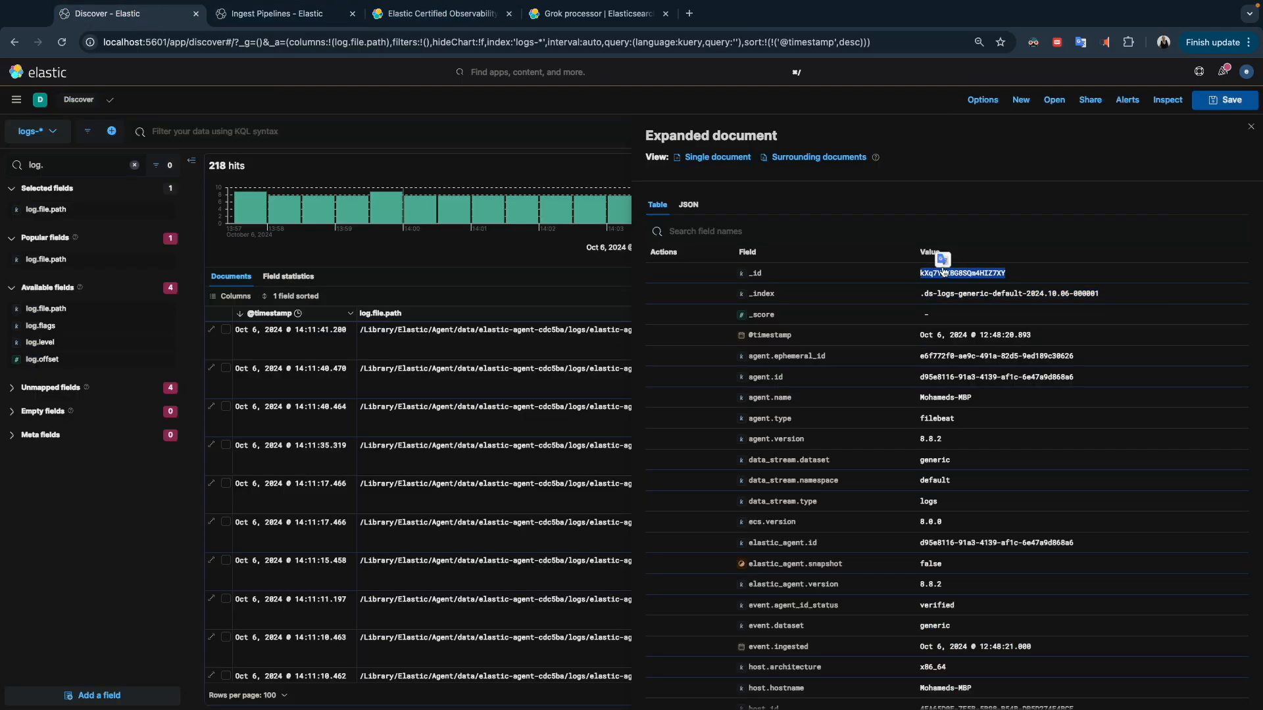
click(324, 19)
click(997, 358)
text(kXq7YpIBG8SQm4HIZ7XY)
click(1002, 392)
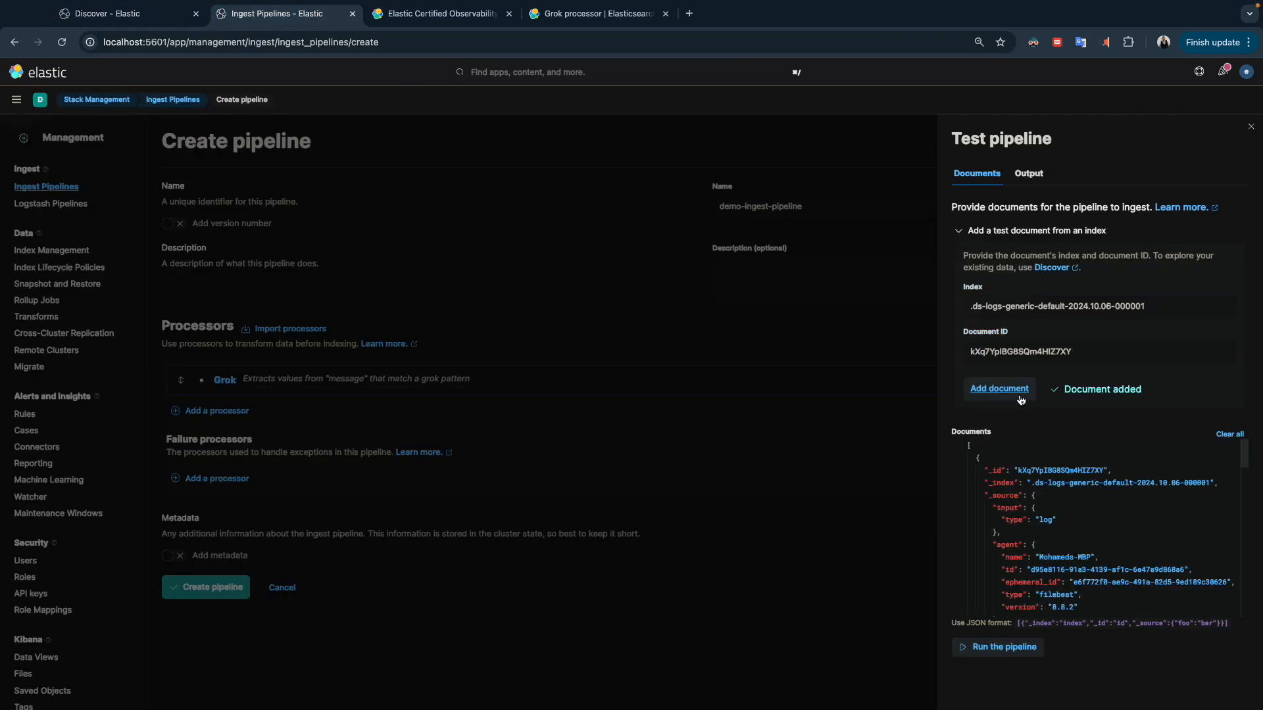
- Compare the added test document with its JSON in Discover and review its contents down to the message field
scroll(1026, 534, down, 5)
click(166, 18)
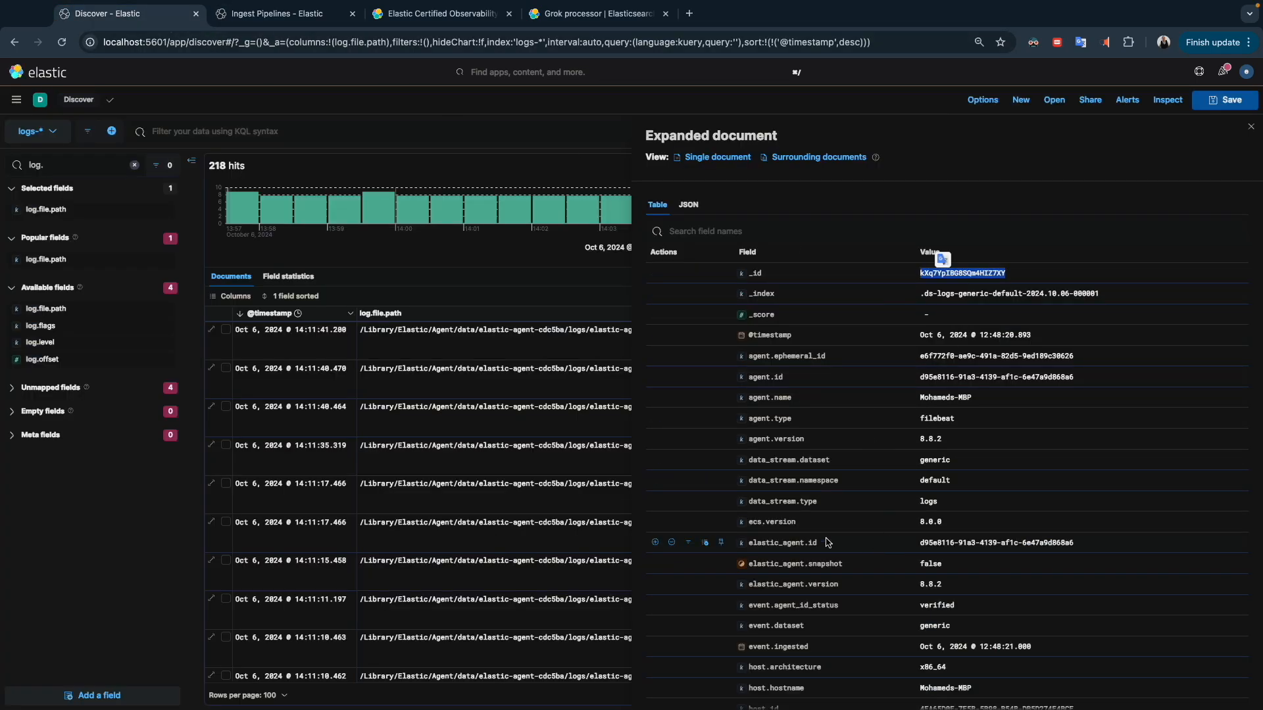
click(689, 206)
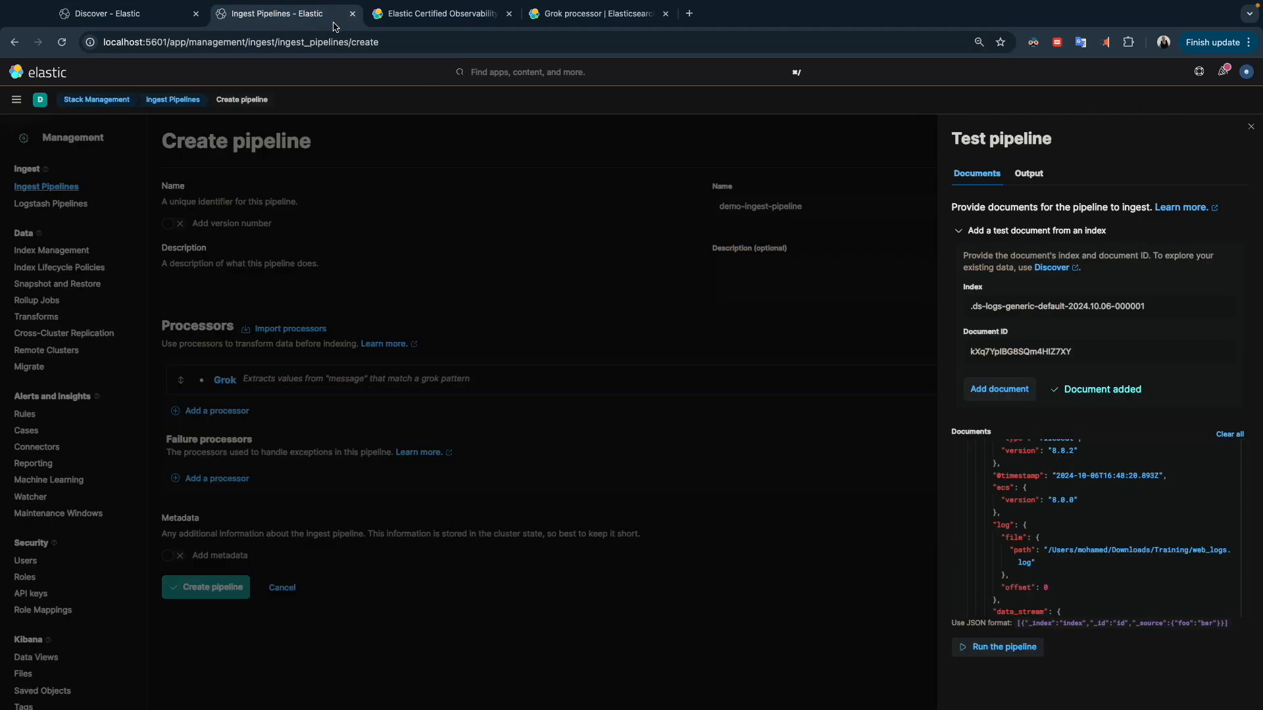
click(277, 13)
scroll(1028, 532, down, 5)
scroll(1028, 532, down, 8)
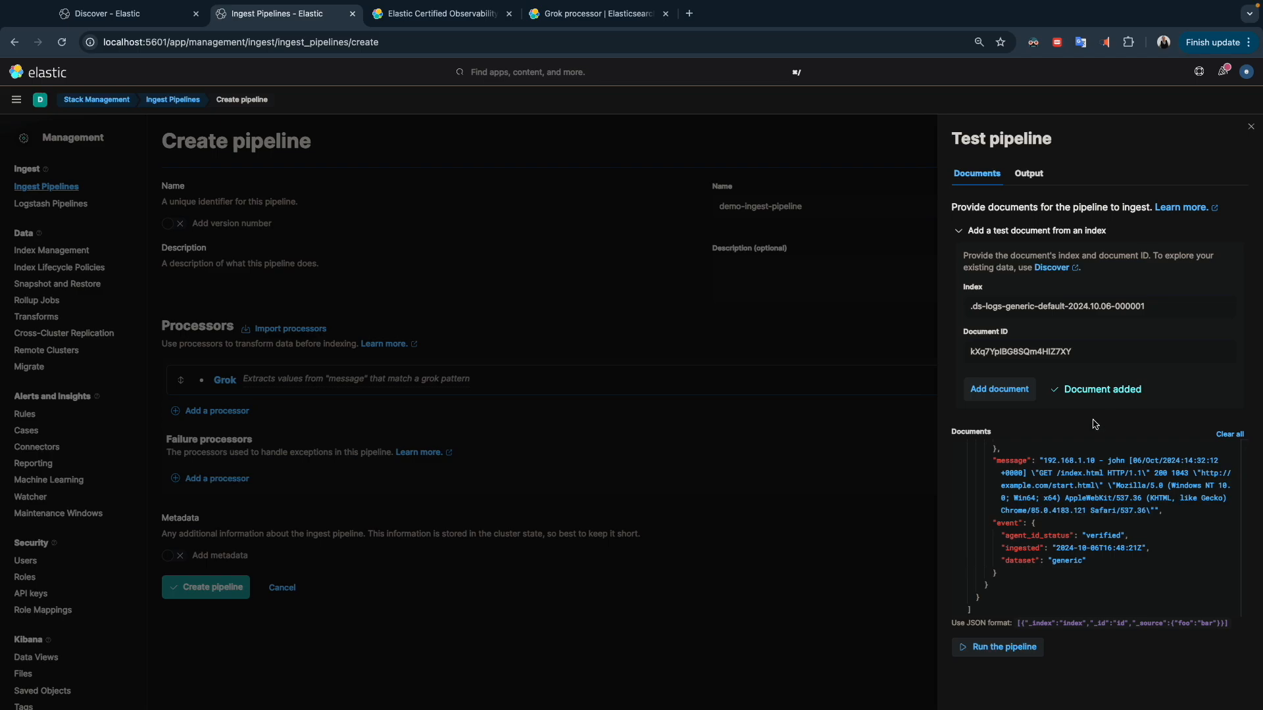
- Run the pipeline on the test document and check the output for the extracted client field
click(1005, 647)
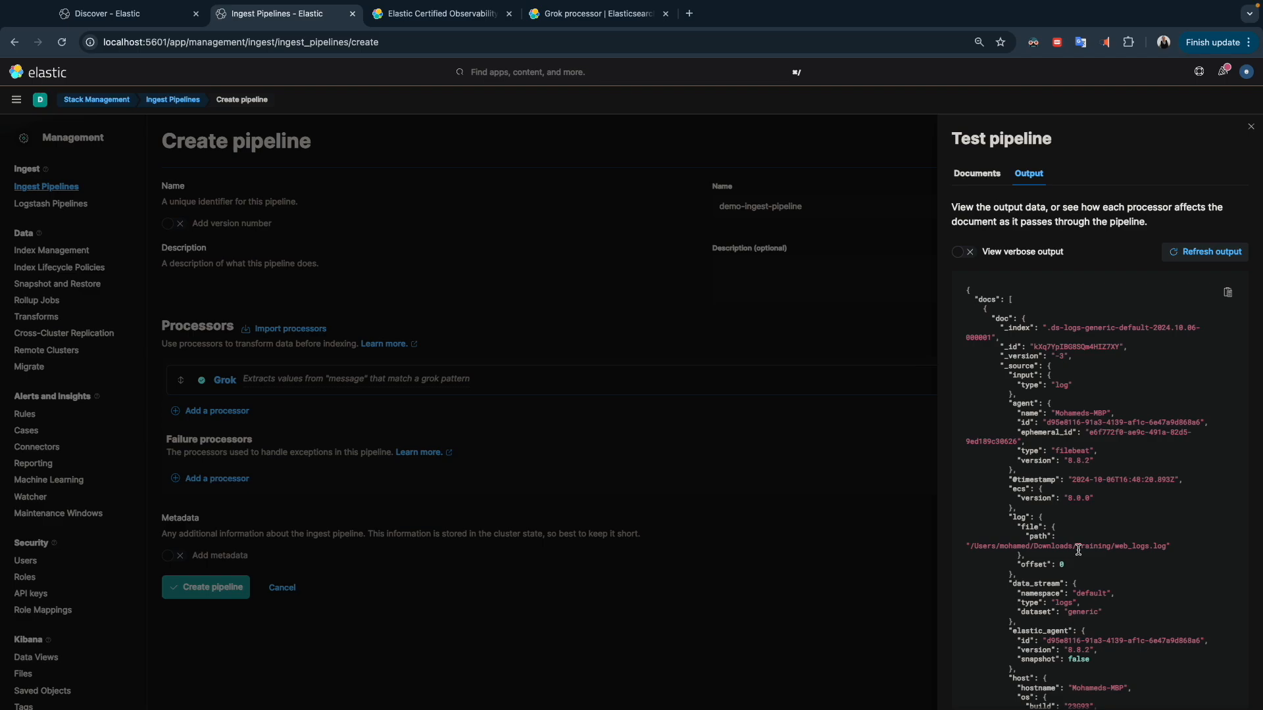
scroll(1079, 550, down, 10)
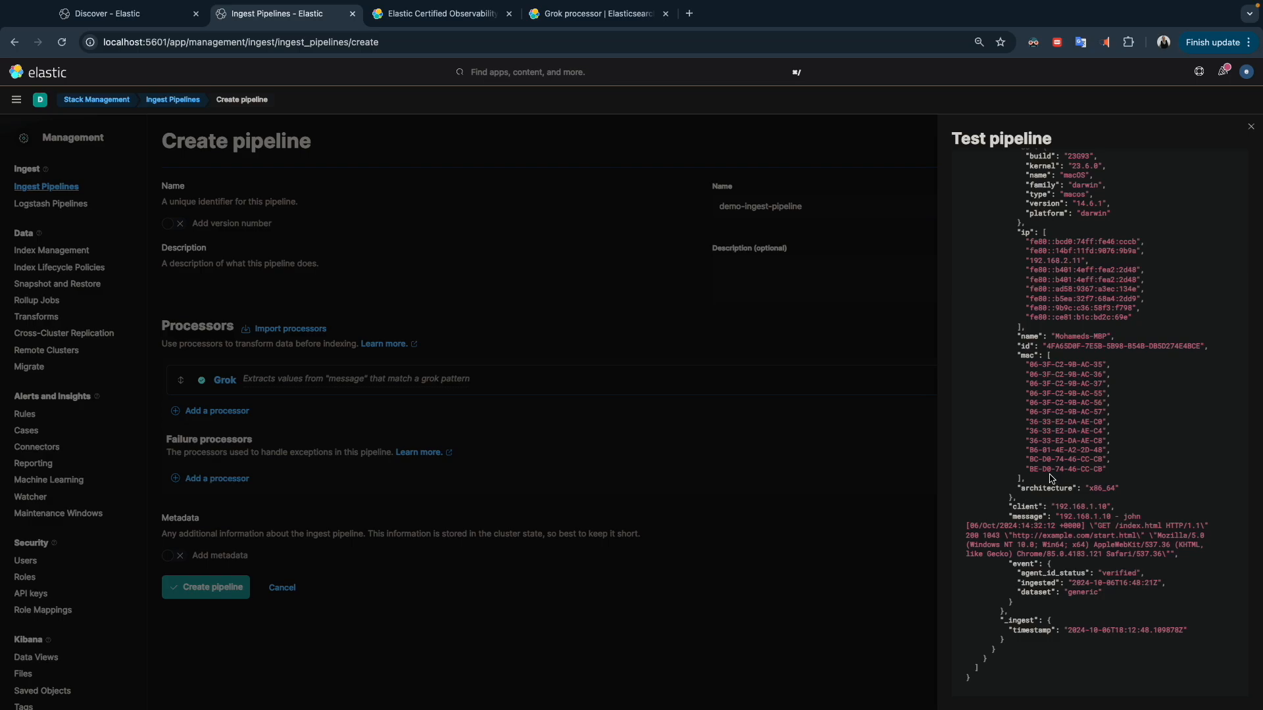
click(1251, 126)
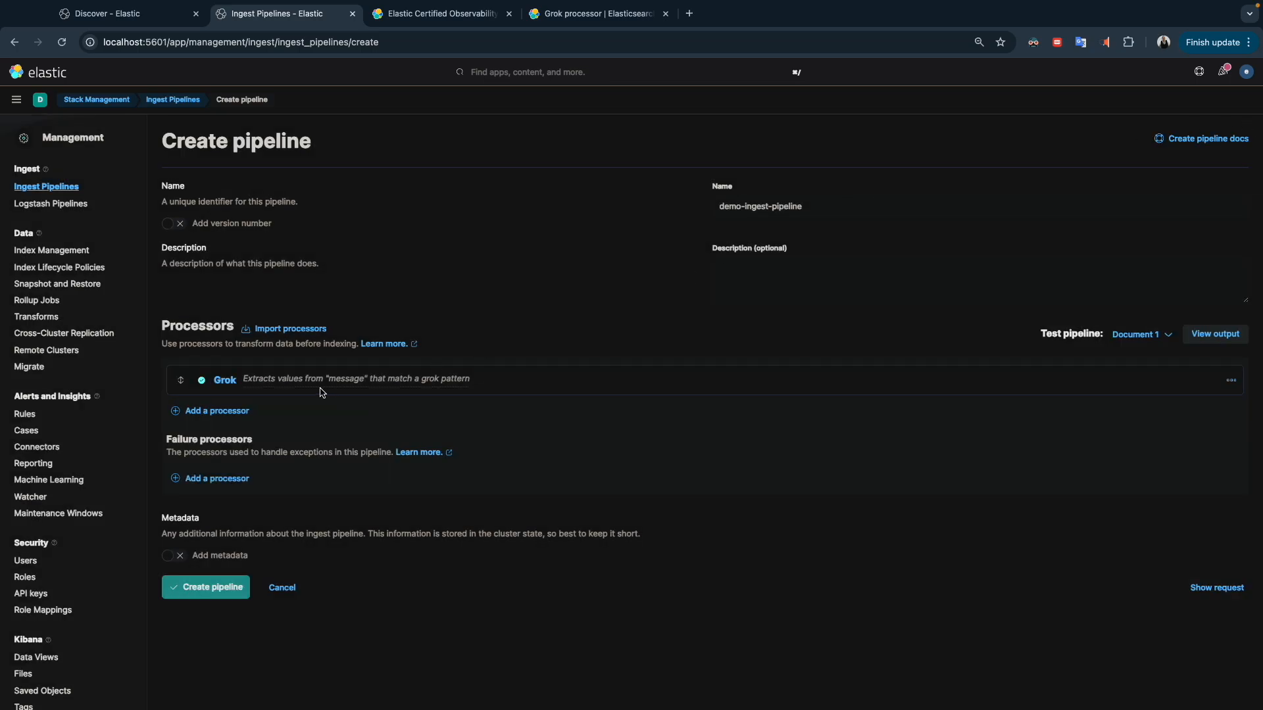
- Change the Grok processor's pattern to %{IP:client_ip} and update the processor
click(225, 380)
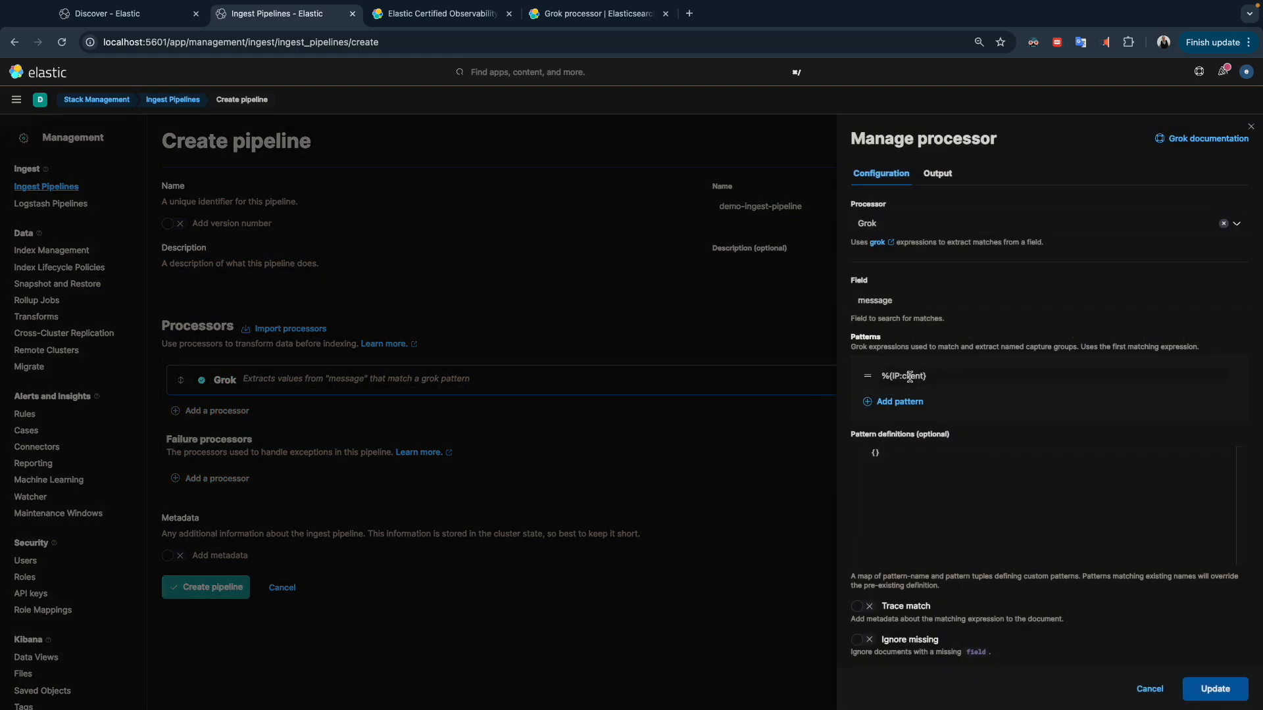
click(946, 377)
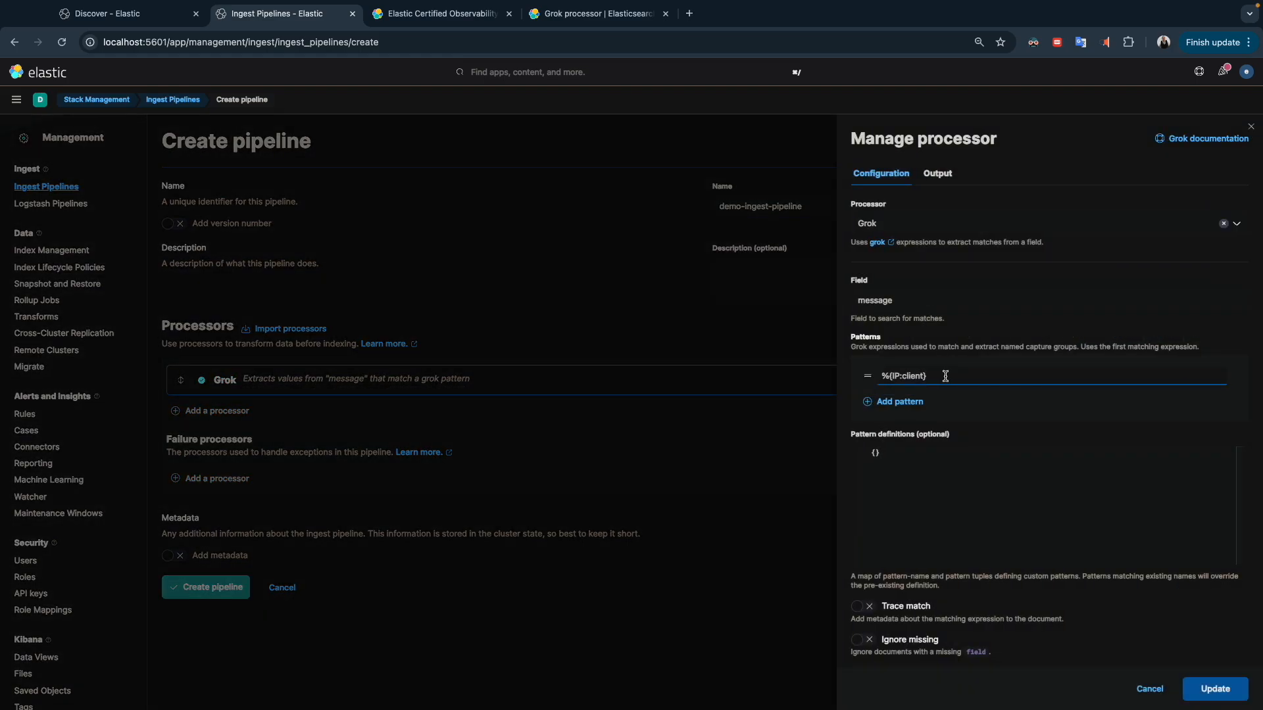
text(_ip)
click(1214, 690)
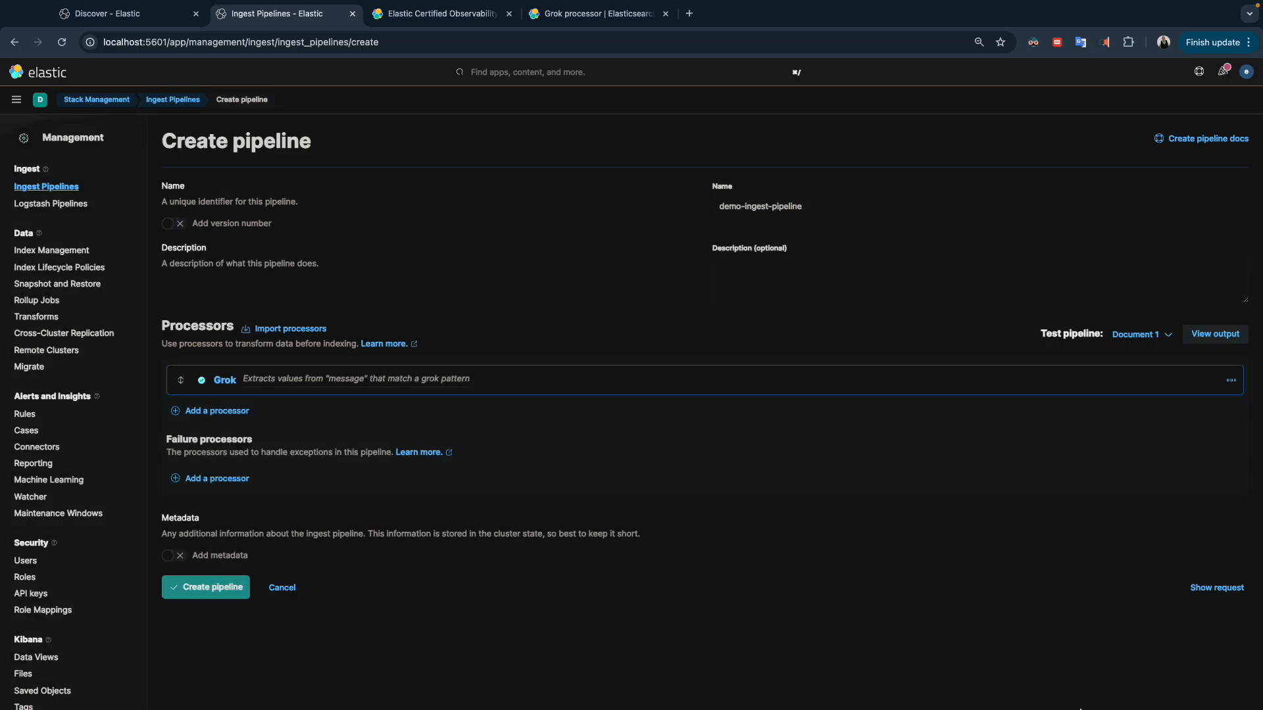
- Rerun the pipeline test on the same document and check the client_ip field in the output
click(1138, 335)
click(1126, 409)
click(1008, 472)
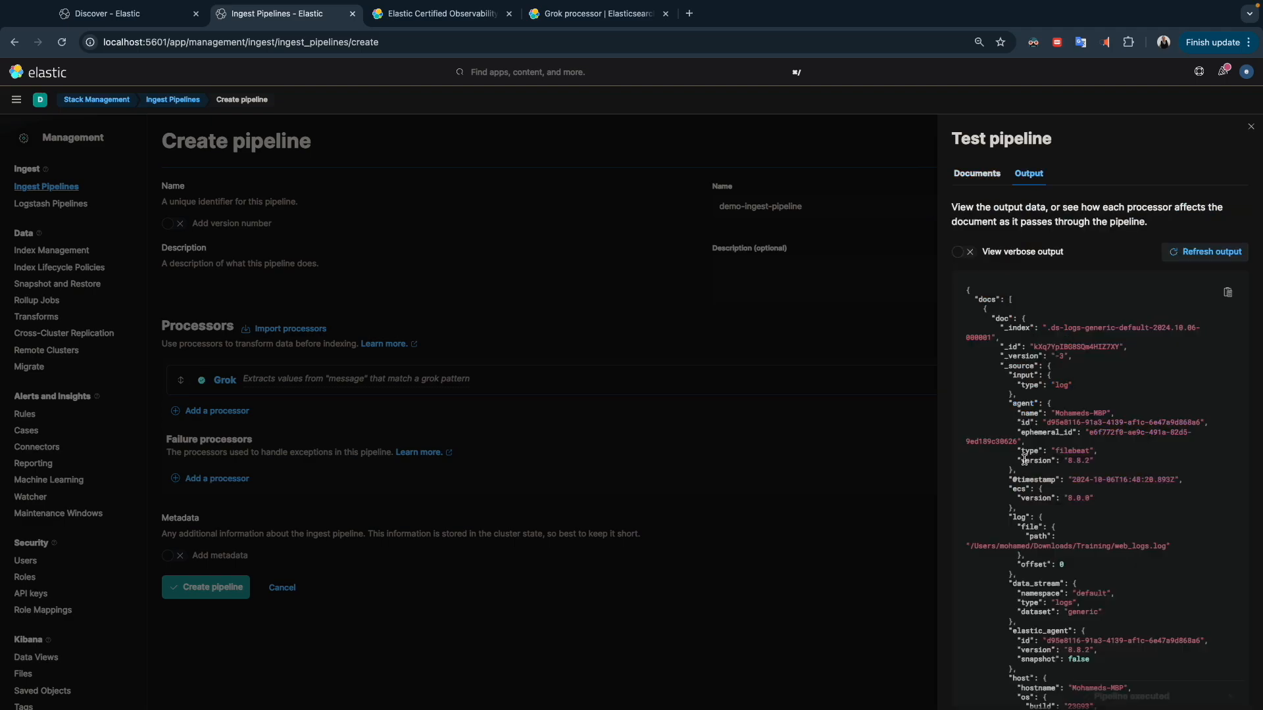
scroll(1041, 568, down, 10)
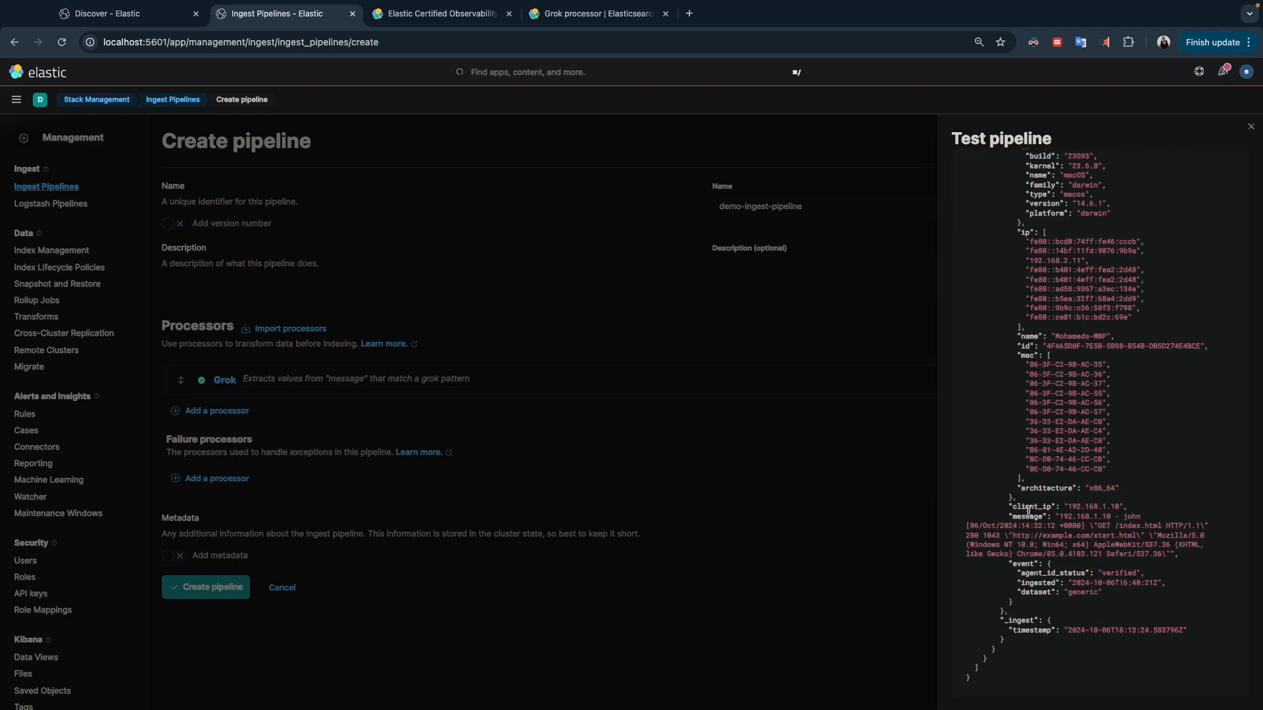
drag(1011, 509, 1142, 507)
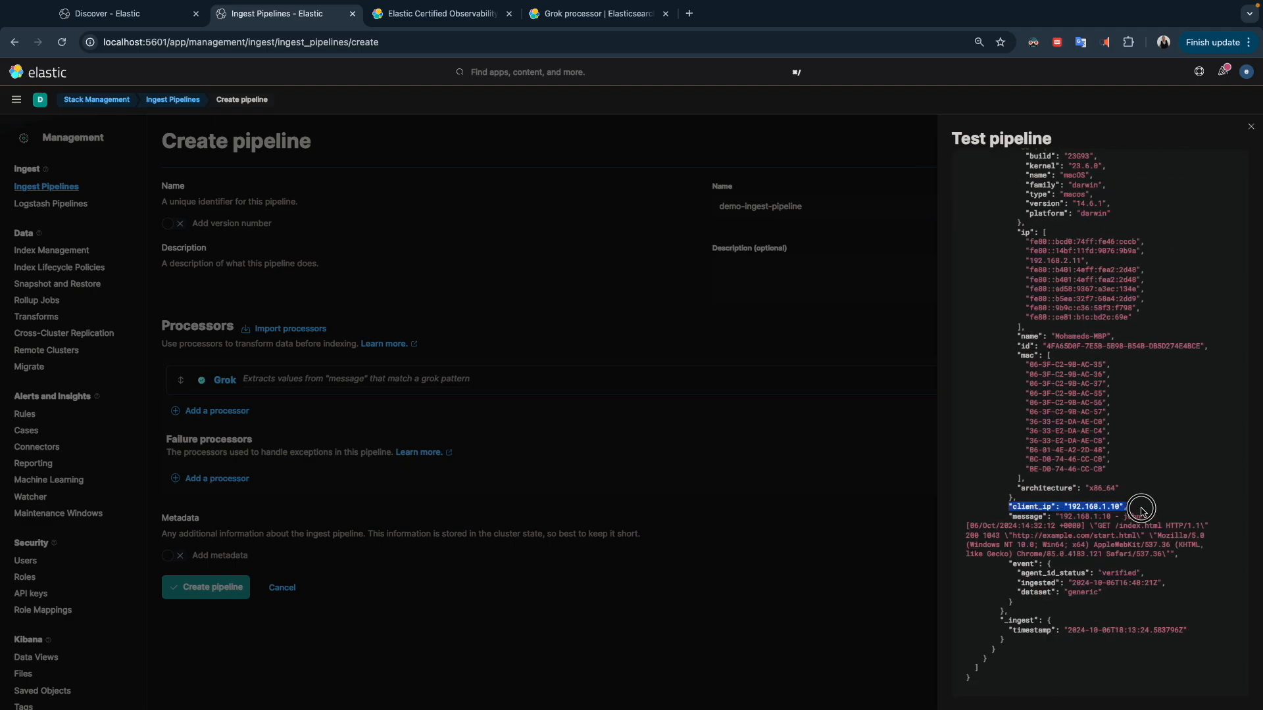
double_click(1107, 503)
click(1103, 502)
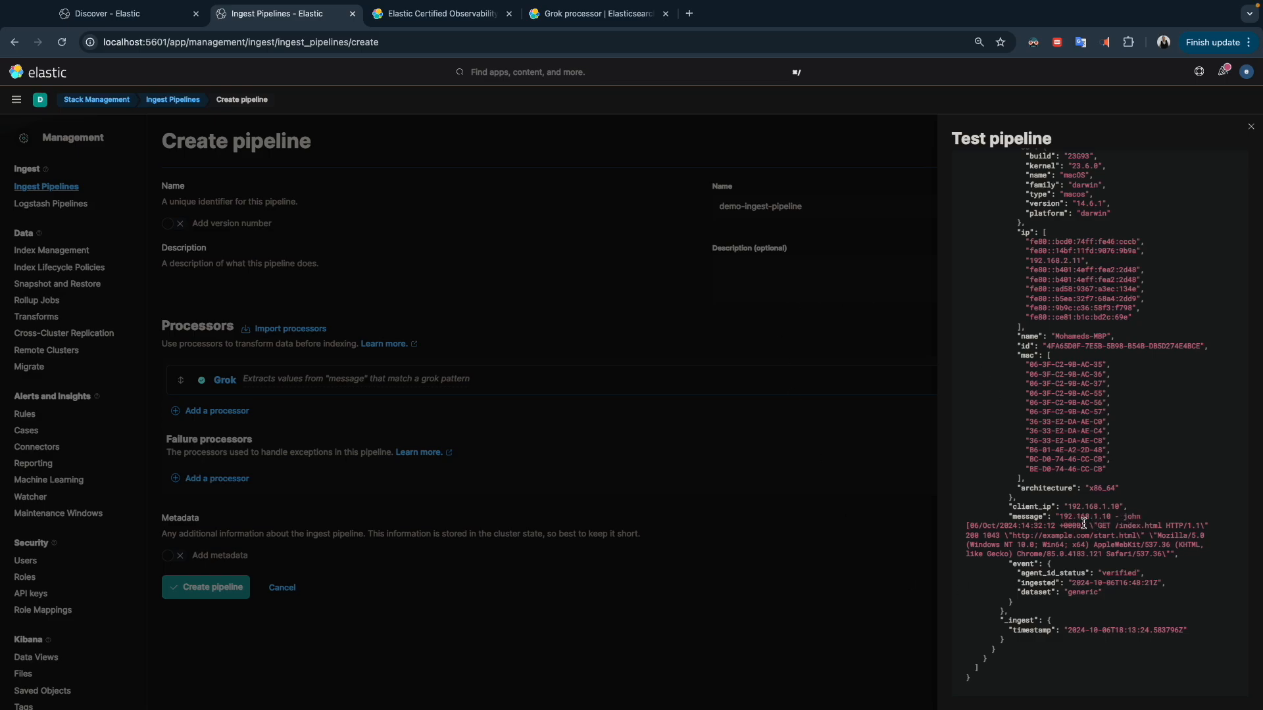
- Examine the rest of the message in the test output, the exam's pipeline objectives and the Discover document's JSON
drag(1112, 519, 1143, 517)
click(1104, 521)
click(1133, 519)
drag(1120, 518, 1115, 518)
click(444, 13)
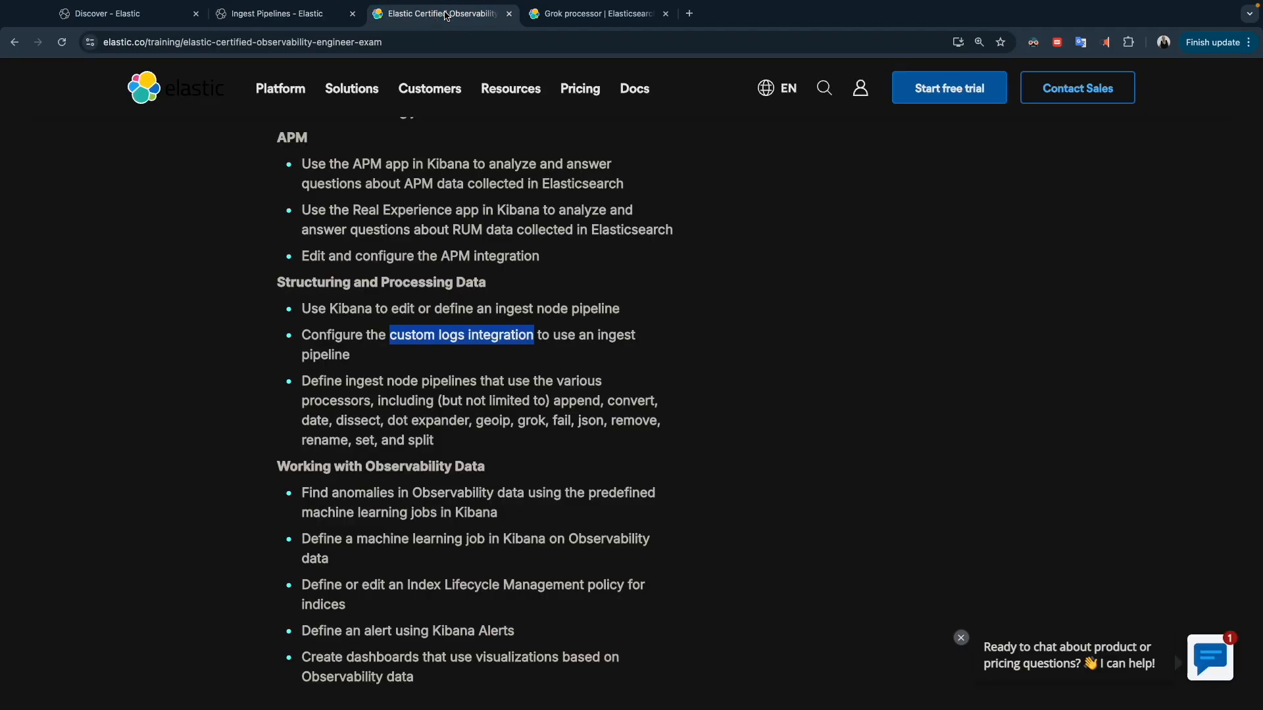
click(284, 13)
click(108, 13)
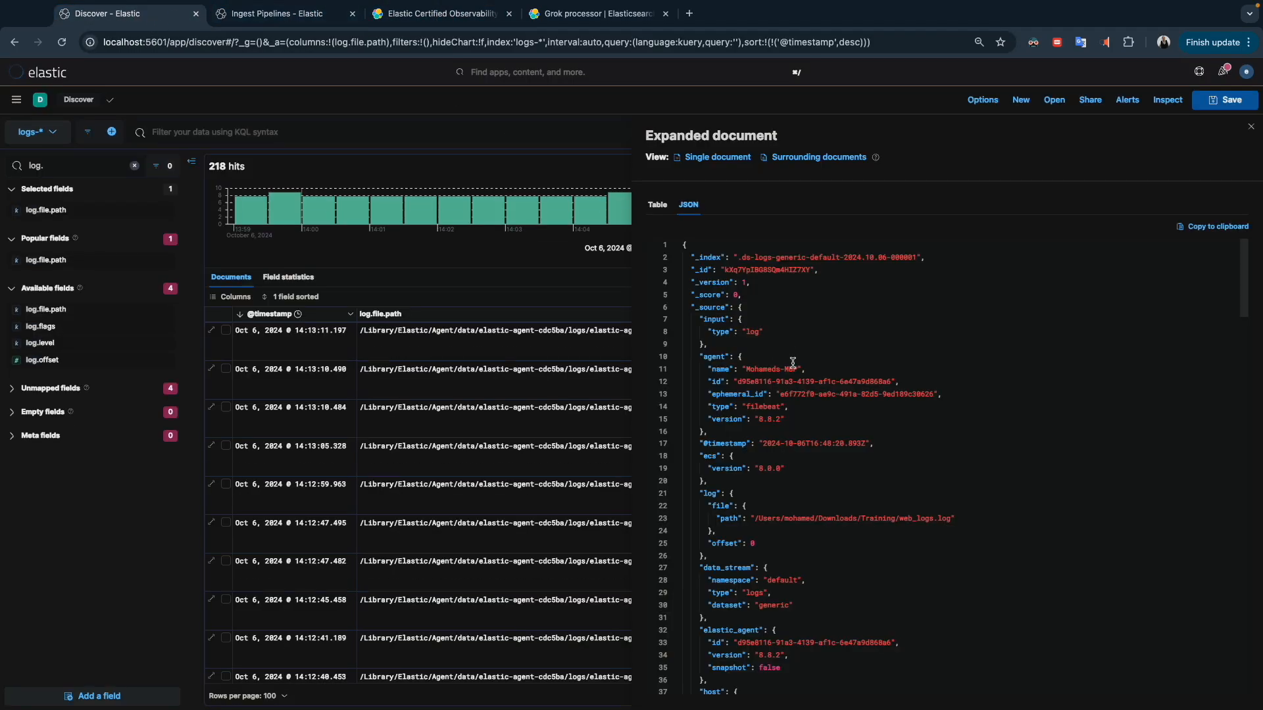
click(284, 13)
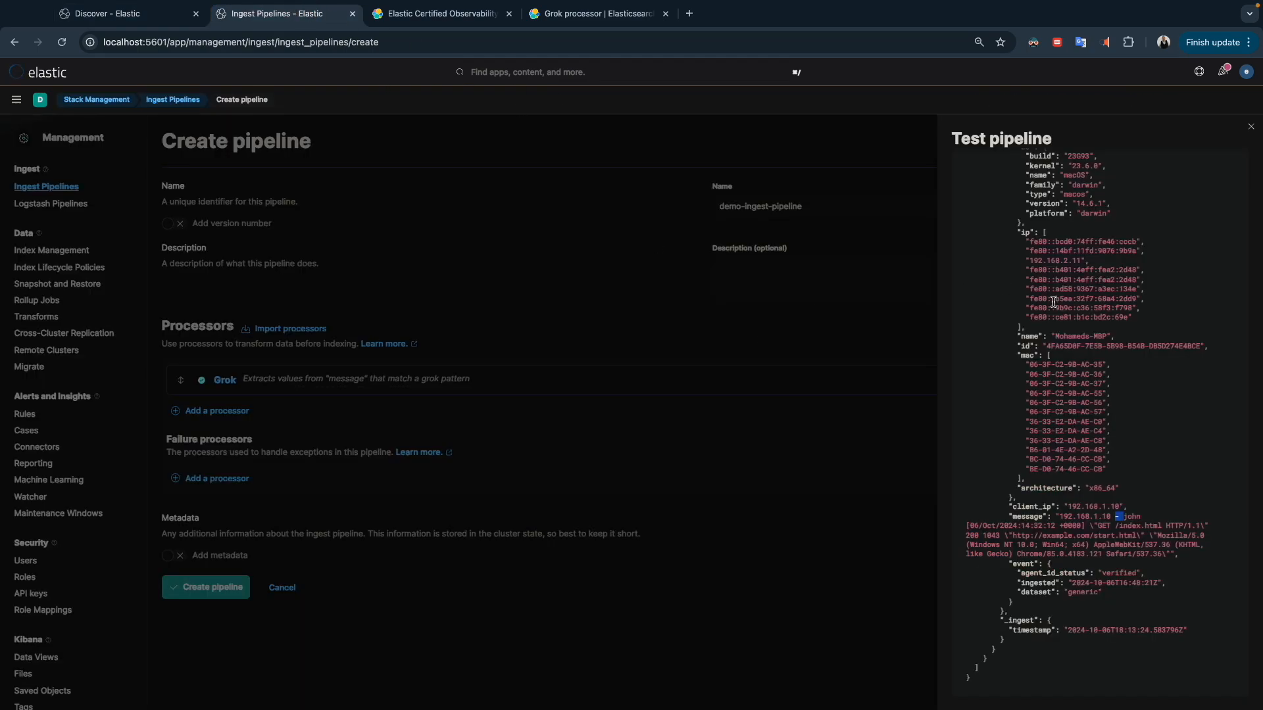
- Try updating the Grok processor with the pattern %{IPD:client_ip}
click(1249, 127)
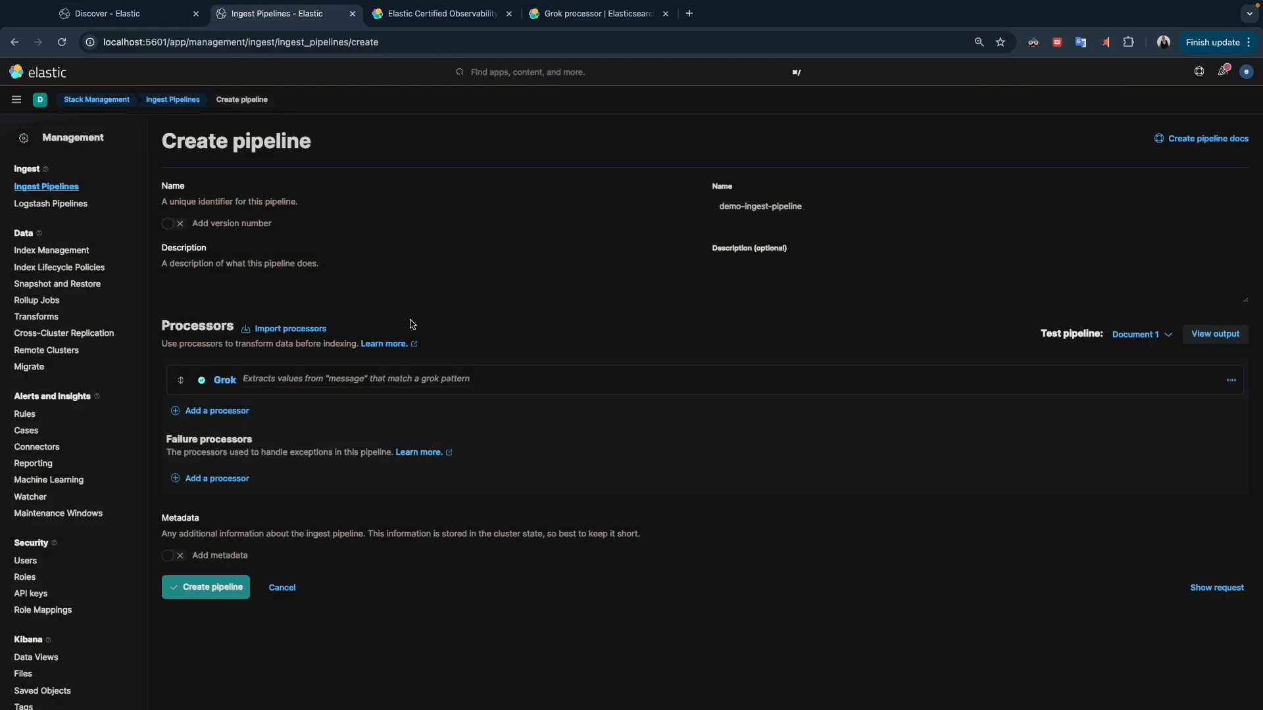
click(225, 380)
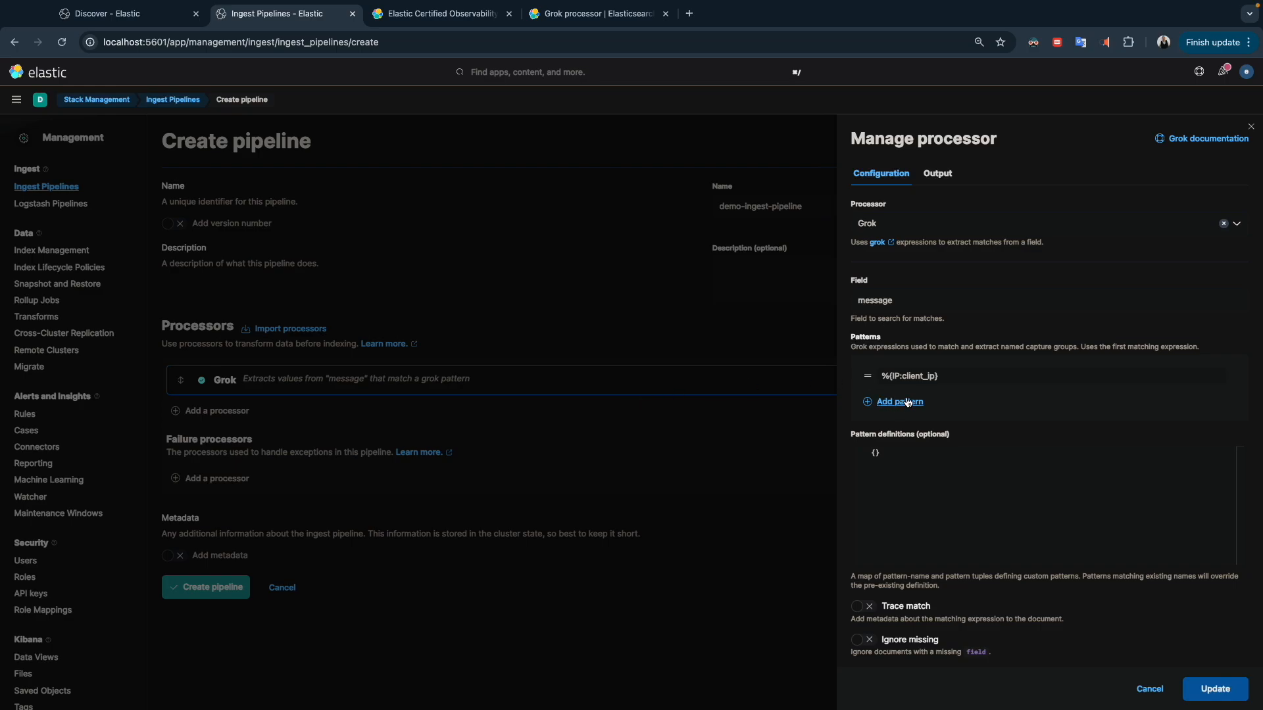
click(901, 377)
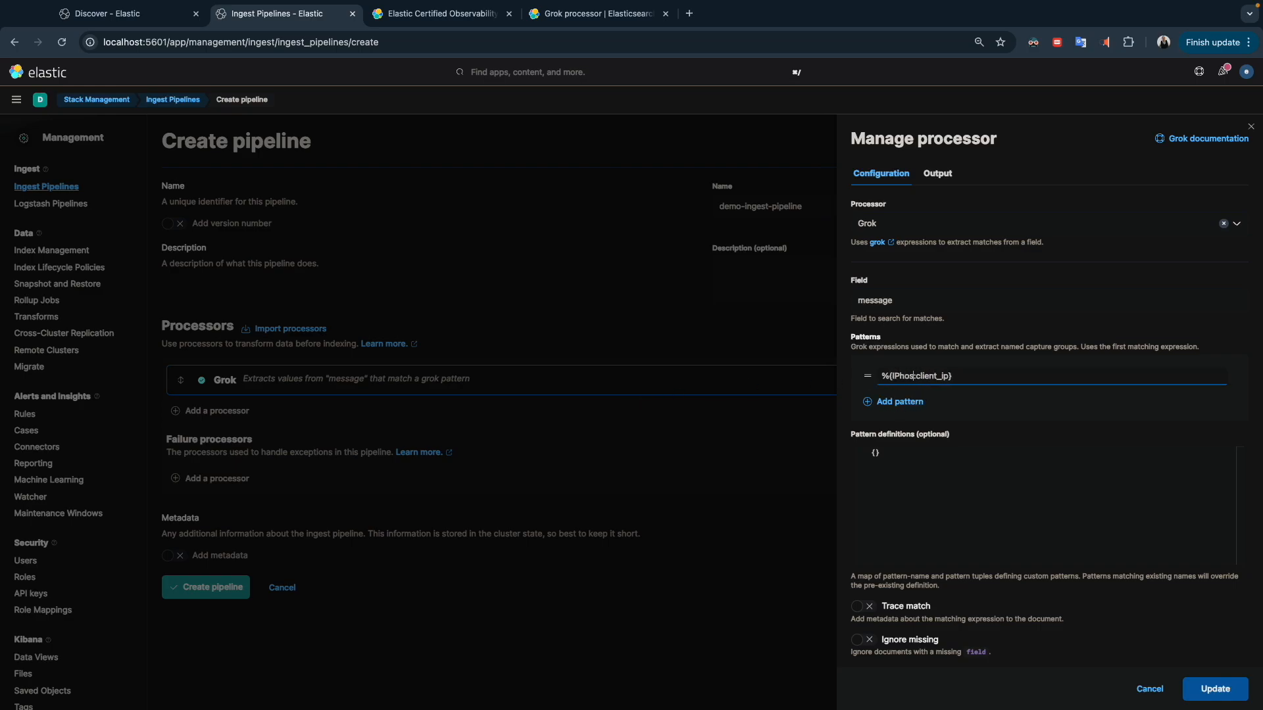
text(D)
click(1203, 688)
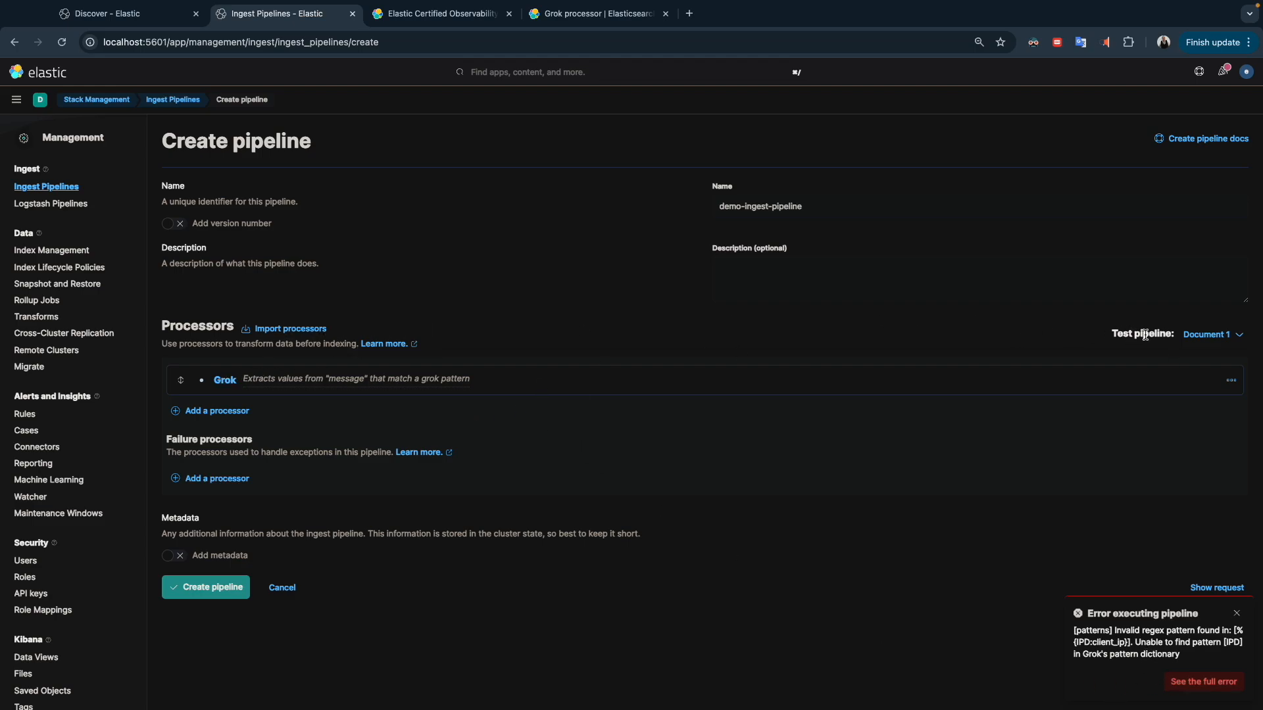
- Try updating the Grok processor with the pattern %{IPHOST:client_ip} and dismiss the pipeline errors
click(225, 380)
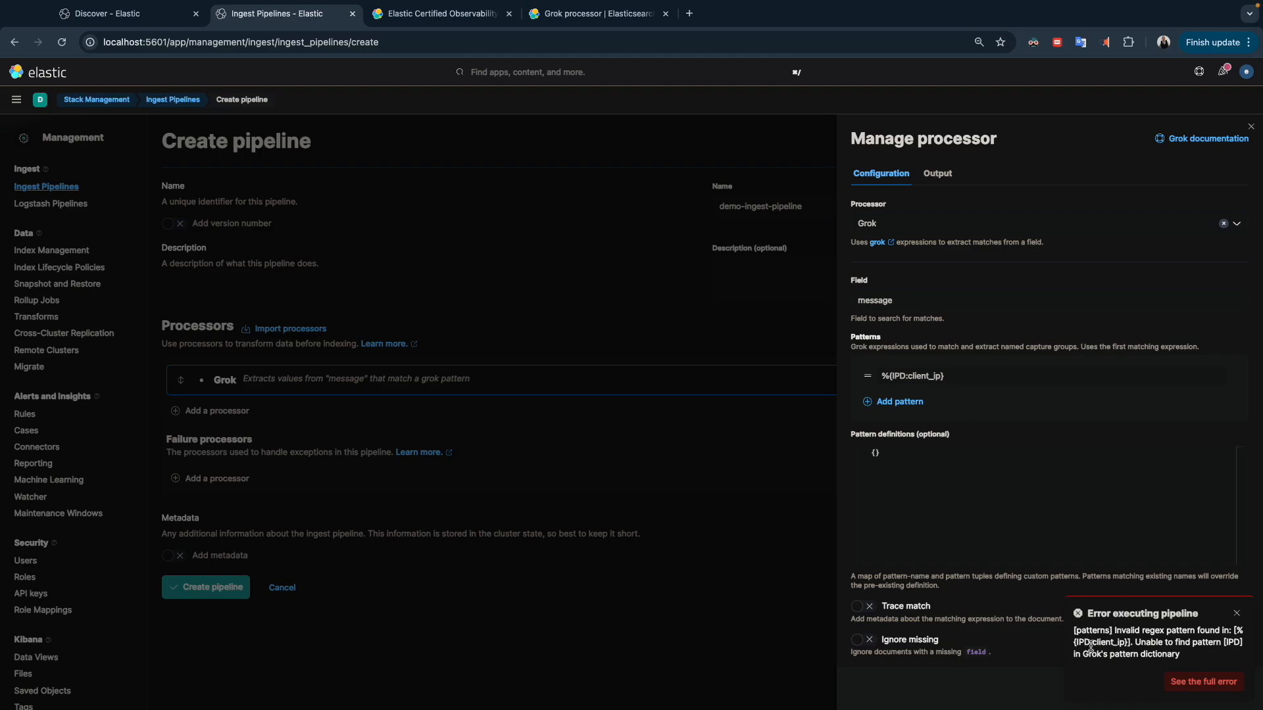
click(910, 376)
key(BackSpace)
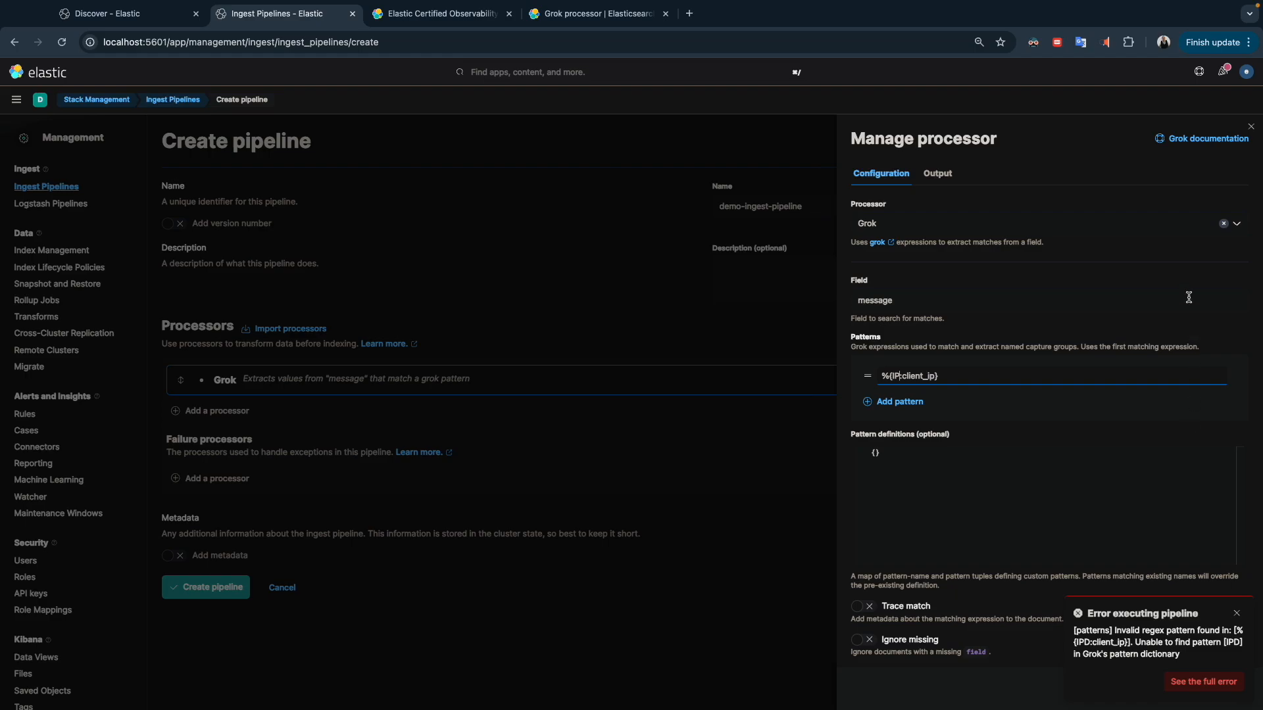
click(1236, 613)
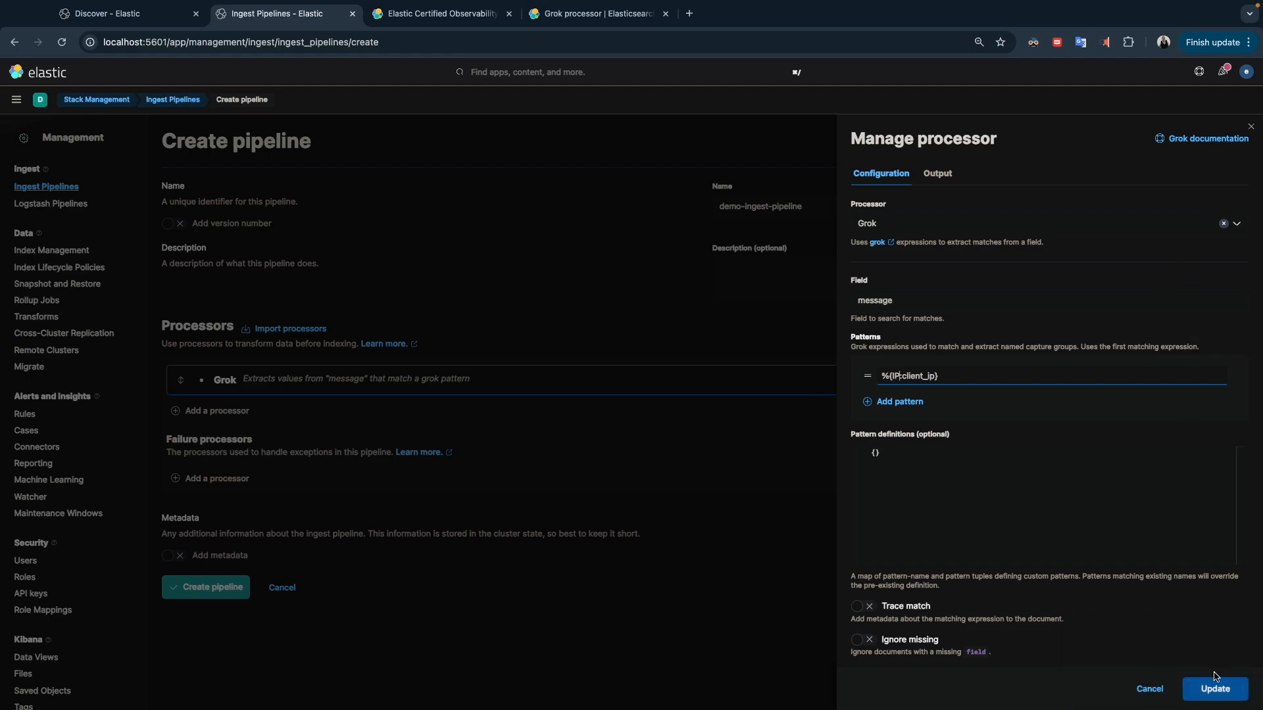
text(HOST)
click(1206, 679)
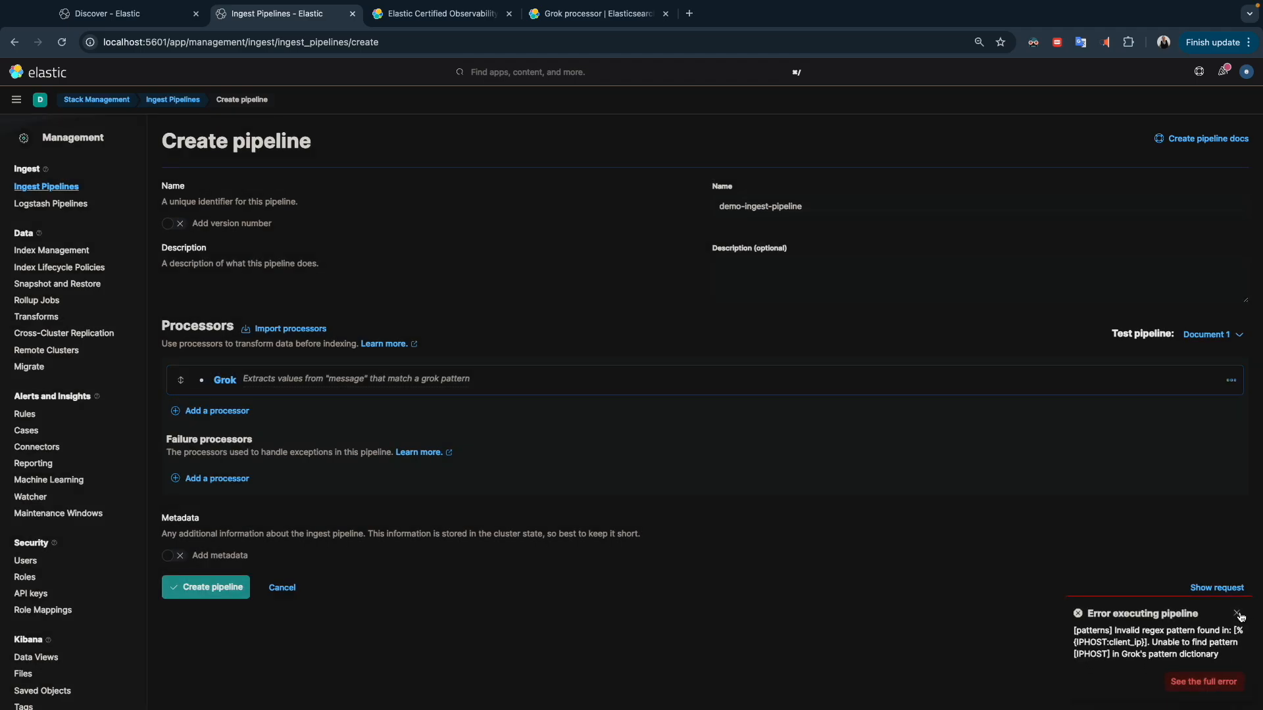
click(1237, 617)
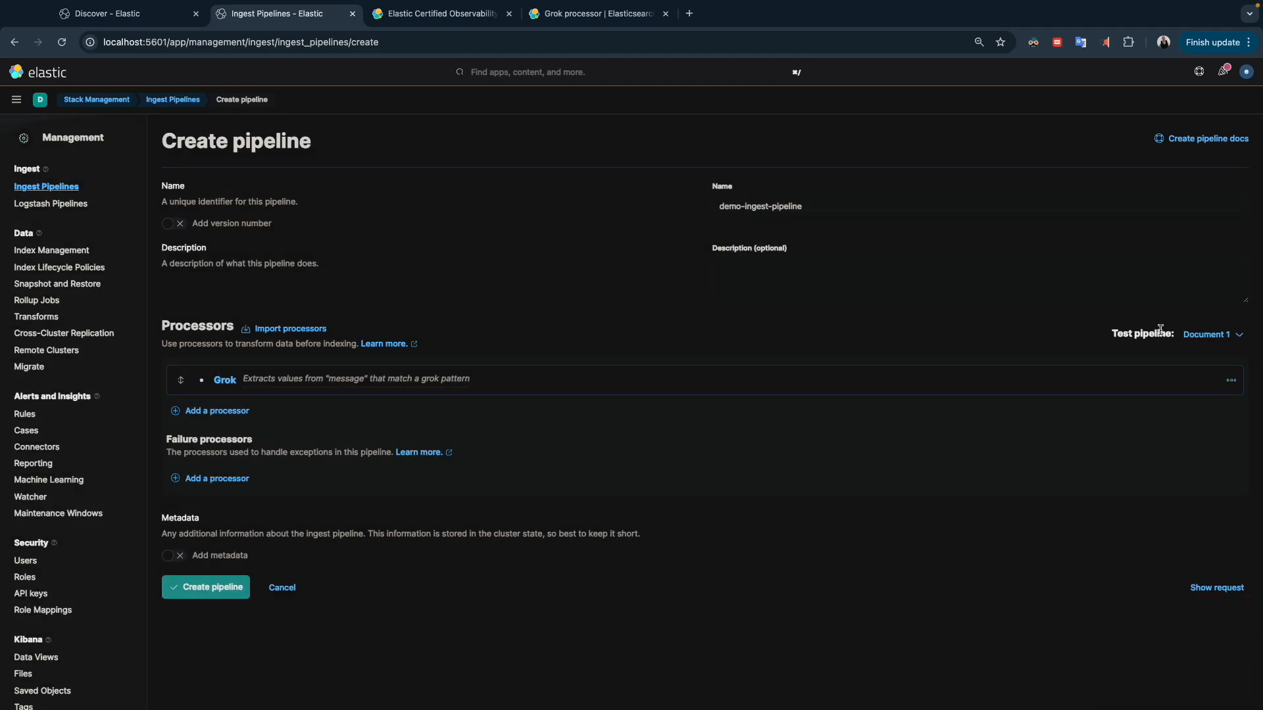
- Update the Grok processor's pattern to %{IP:client_ip} %{DATA:client_id}
click(224, 380)
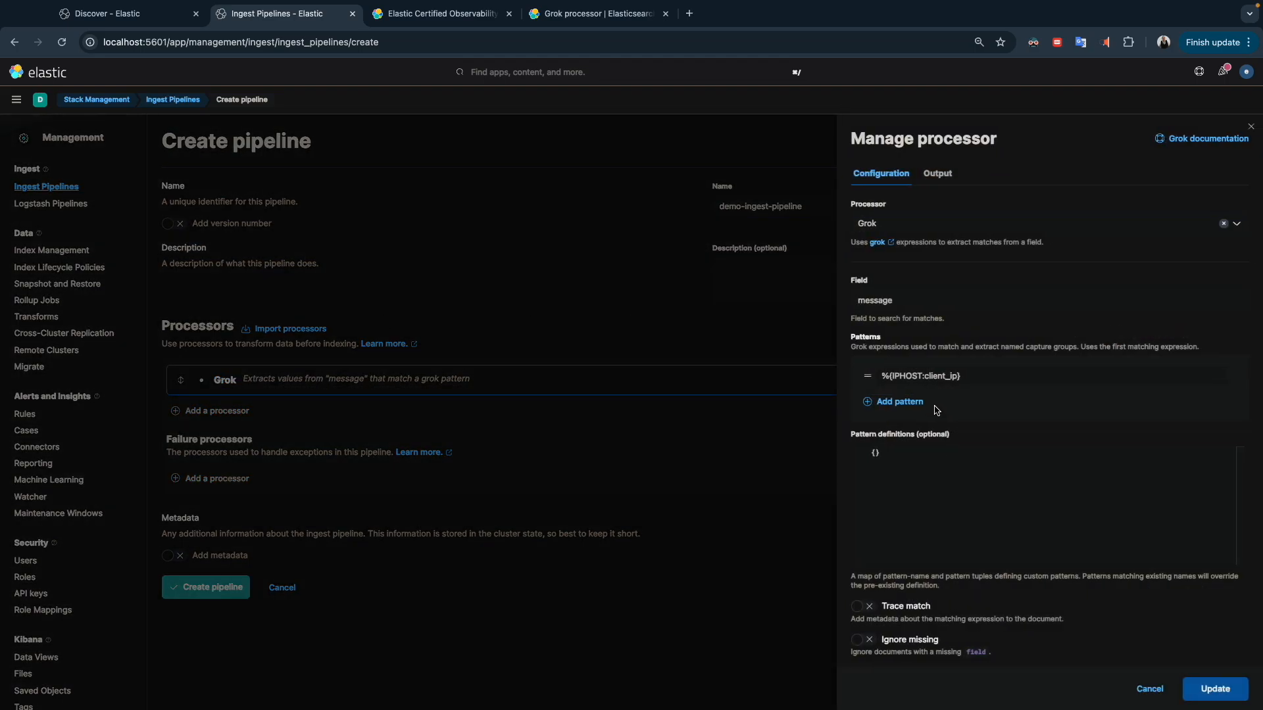
click(916, 375)
key(BackSpace)
key(BackSpace)
key(BackSpace)
key(BackSpace)
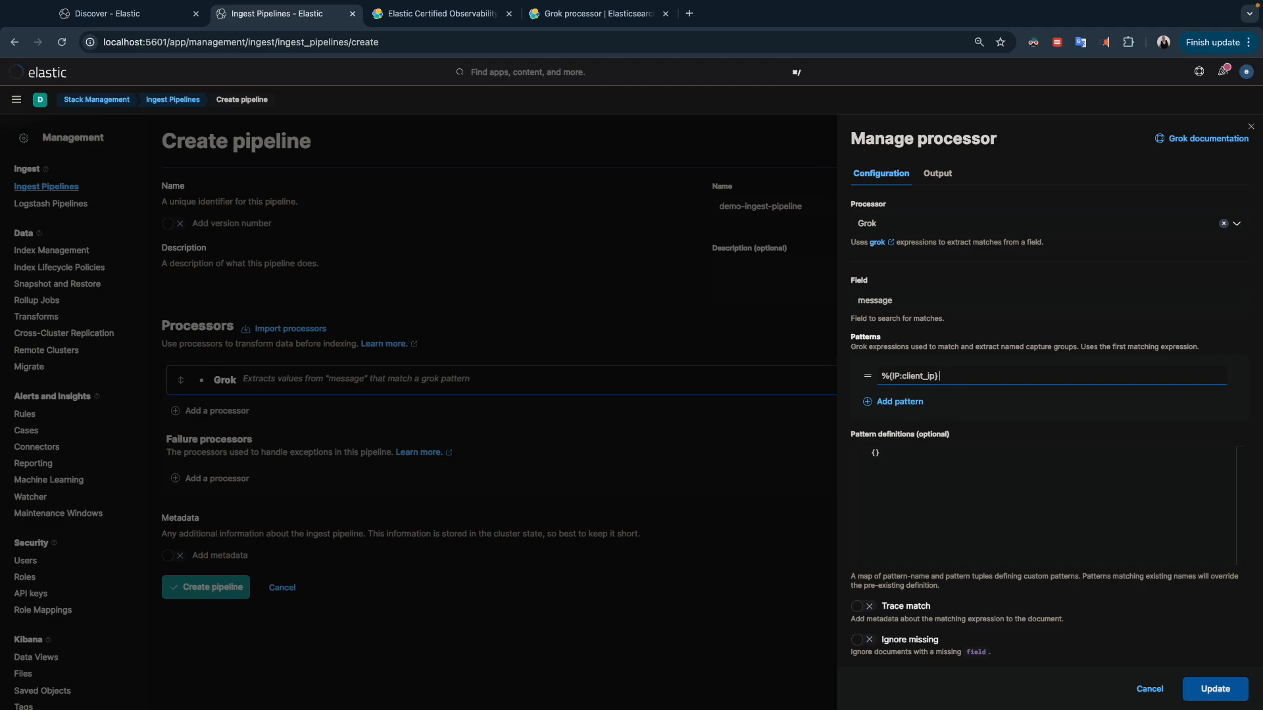
text(%)
text(lient_id})
click(1215, 688)
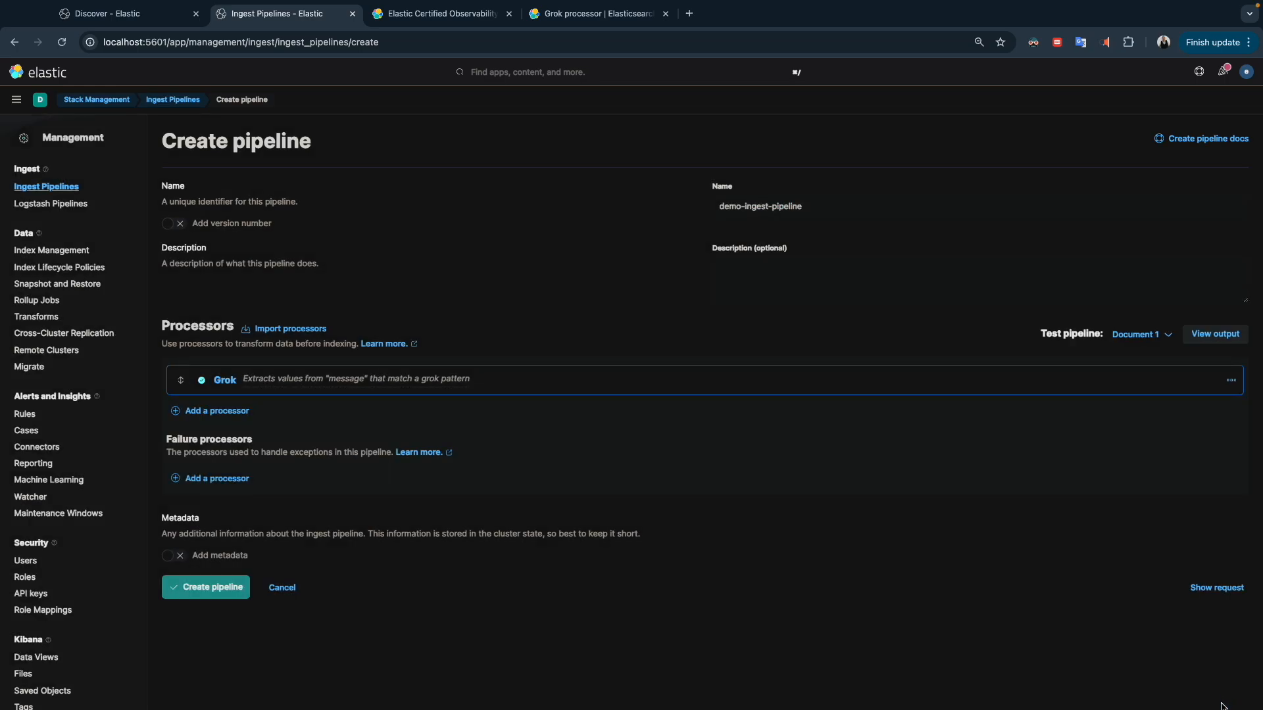
- Run the pipeline test on the existing document and check the client_ip and client_id fields in the output
click(1140, 335)
click(1126, 406)
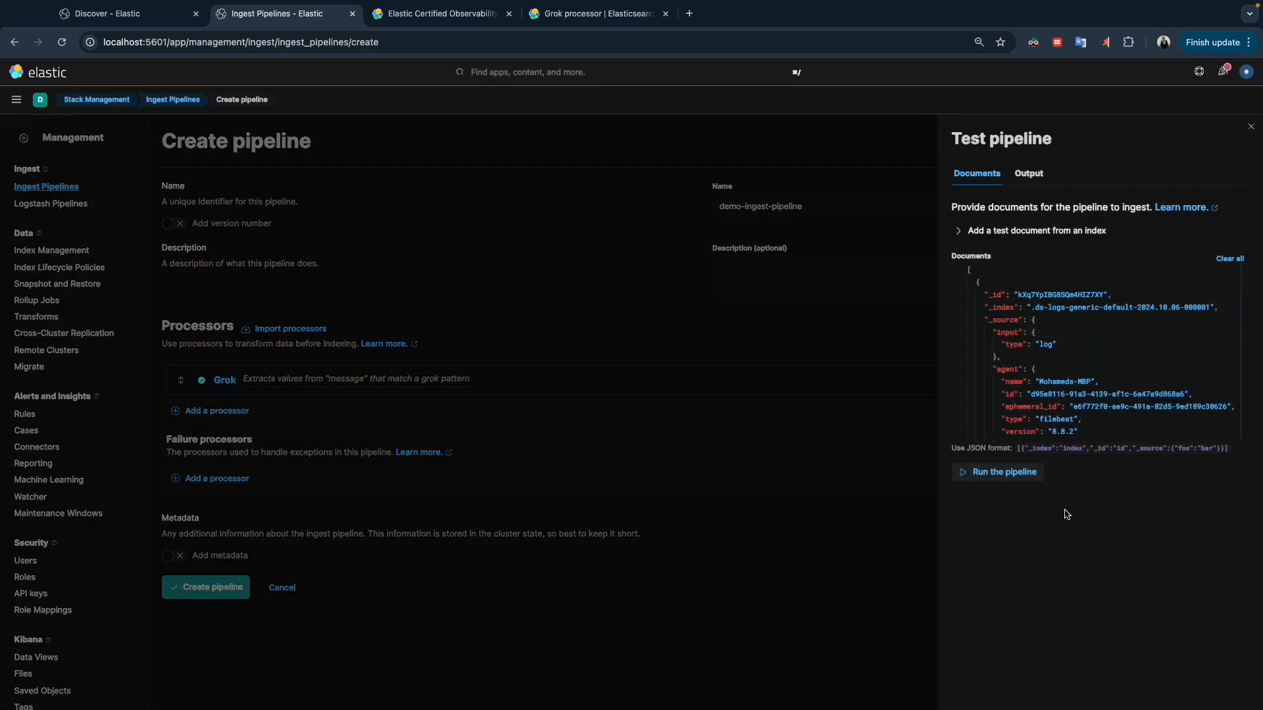
click(1013, 480)
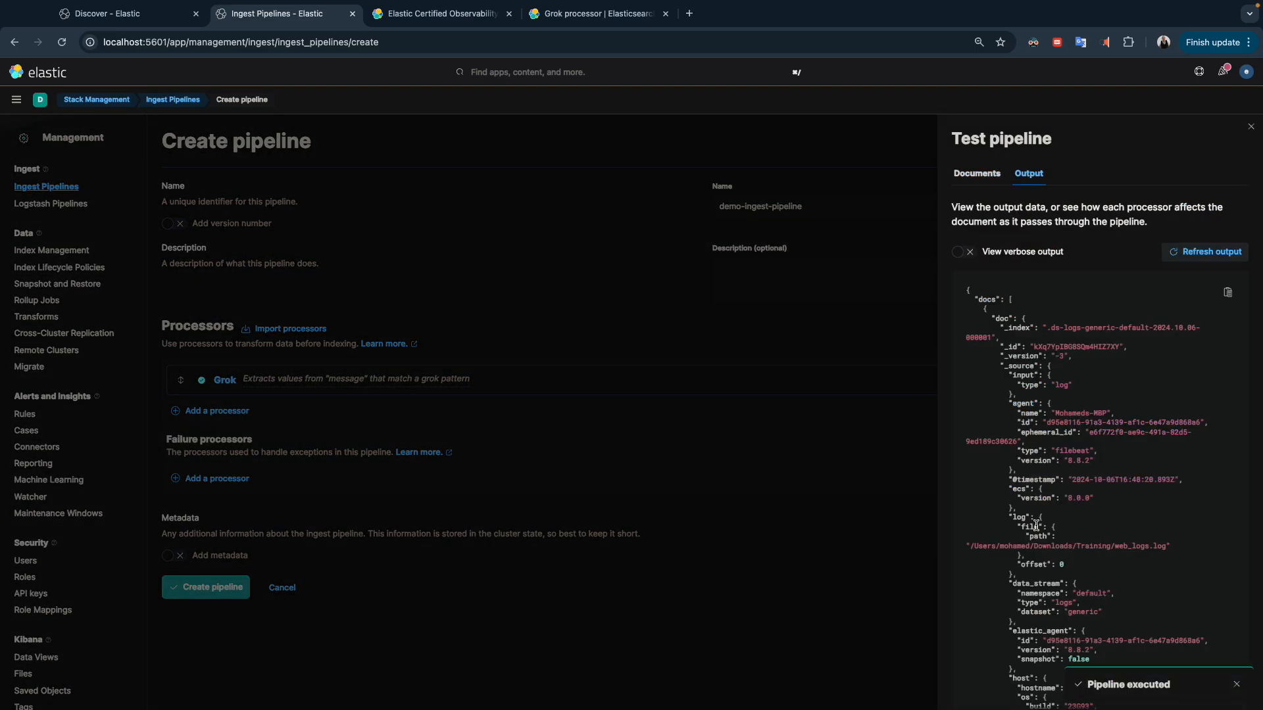
scroll(1105, 544, down, 10)
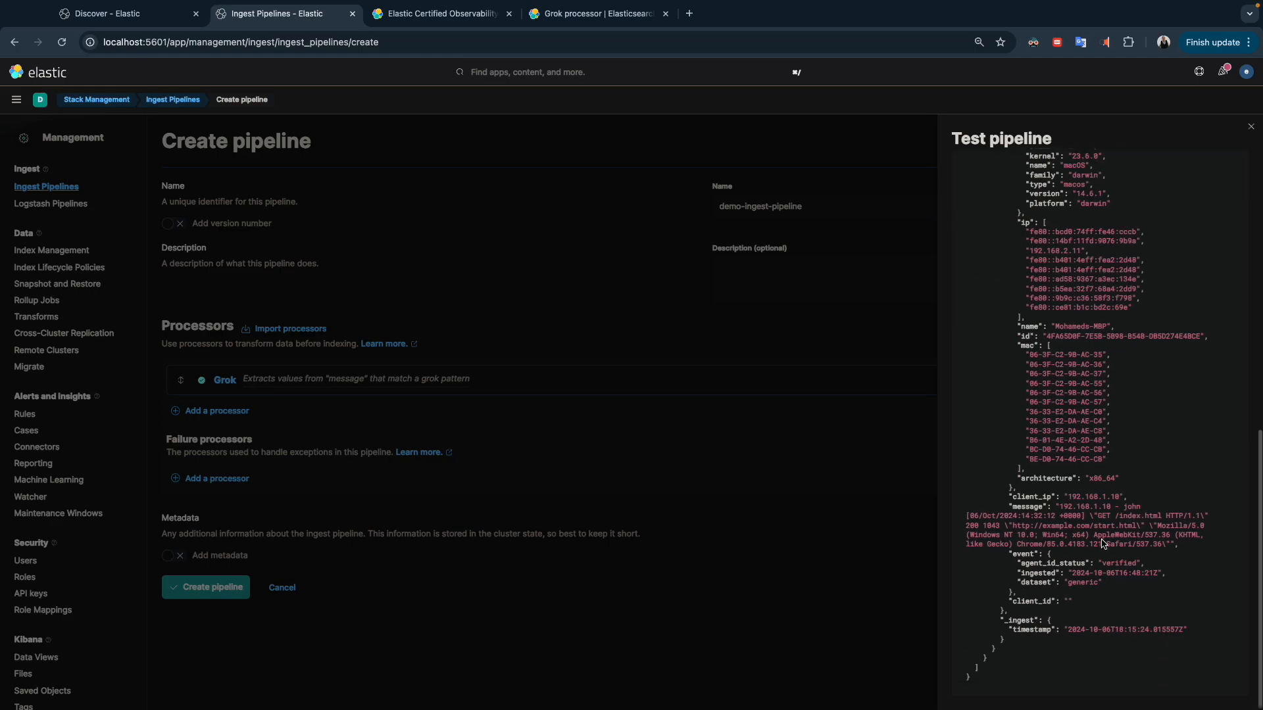
double_click(1045, 500)
drag(1032, 497, 1030, 498)
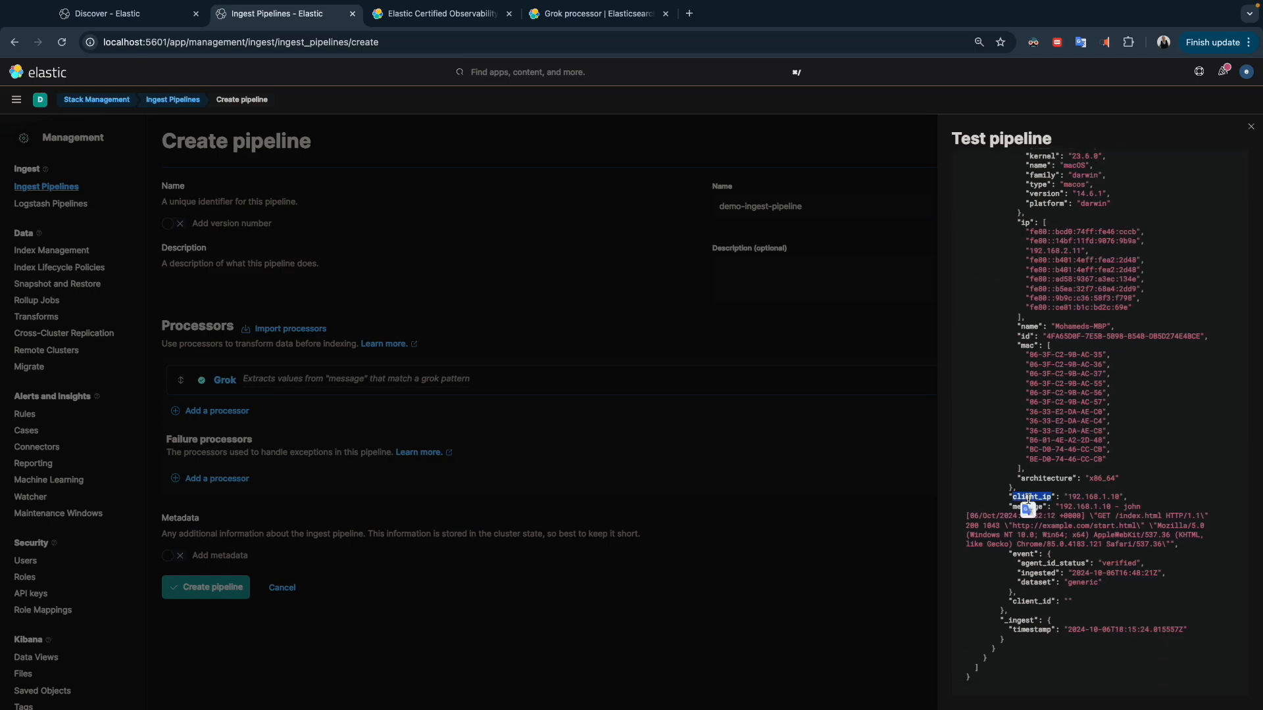
double_click(1032, 601)
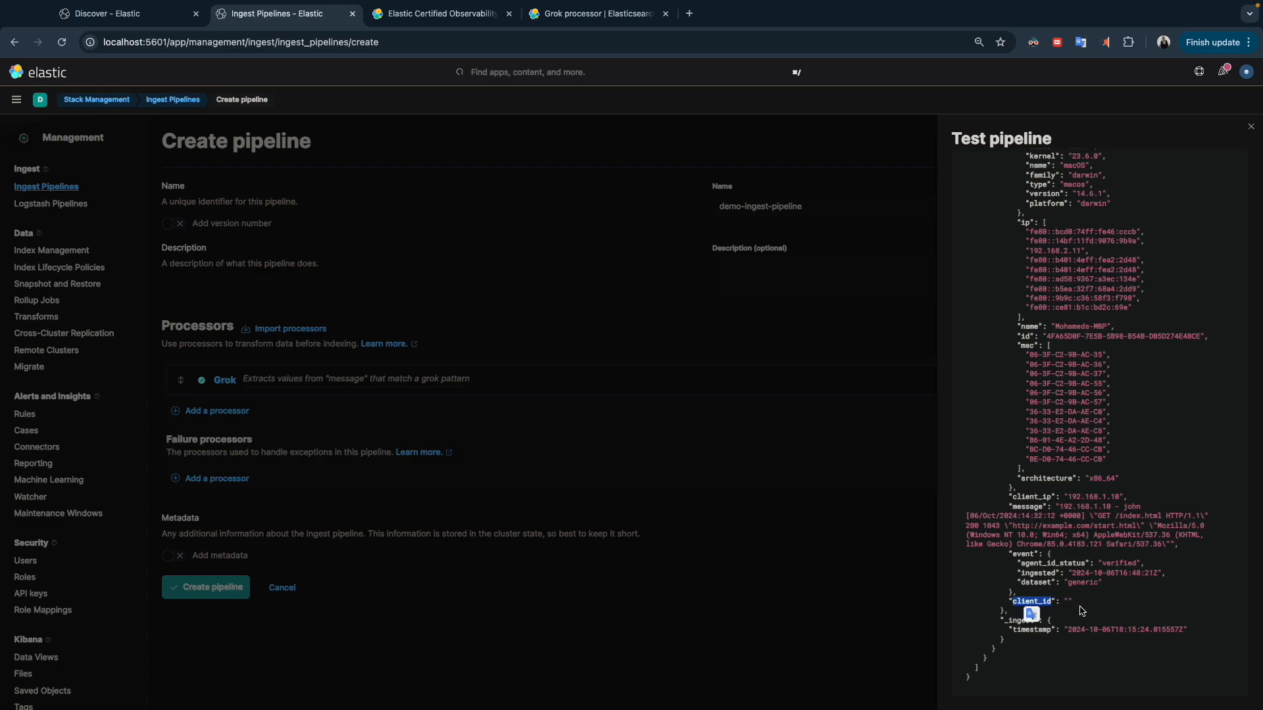
click(1251, 126)
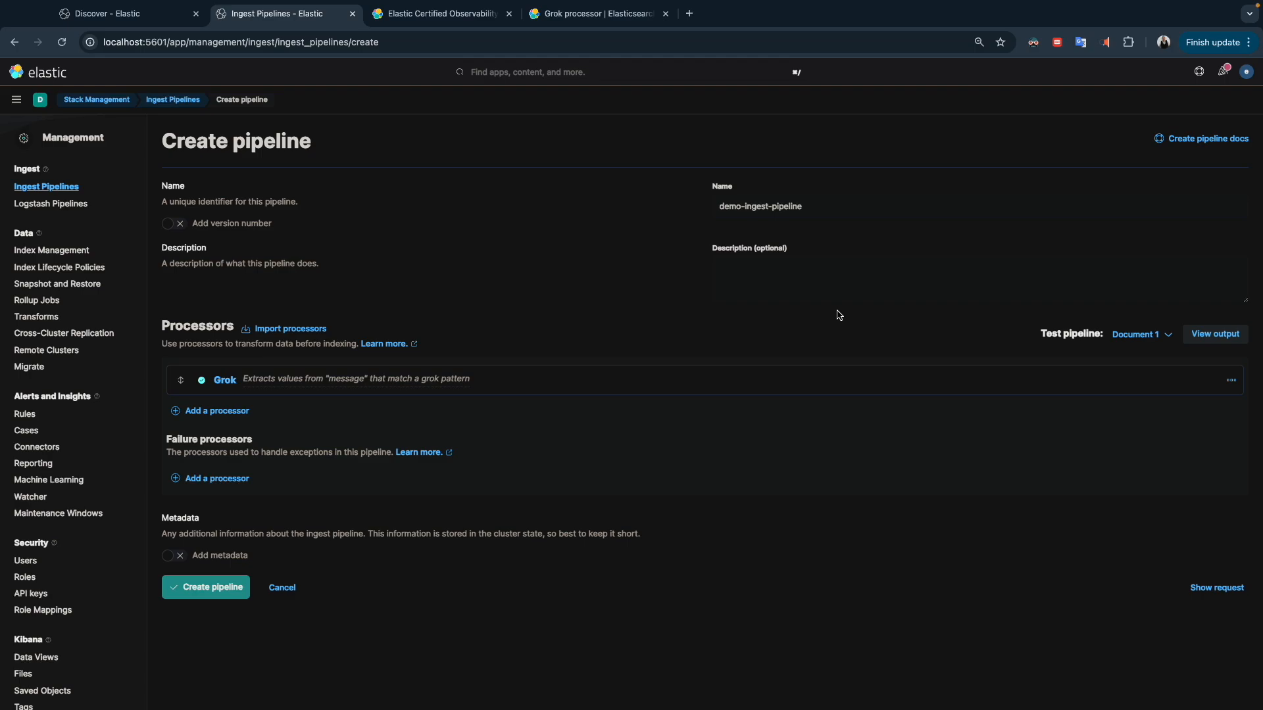
- Append %{WORD:client_name} directly after %{DATA:client_id} in the Grok pattern and update the processor
click(226, 381)
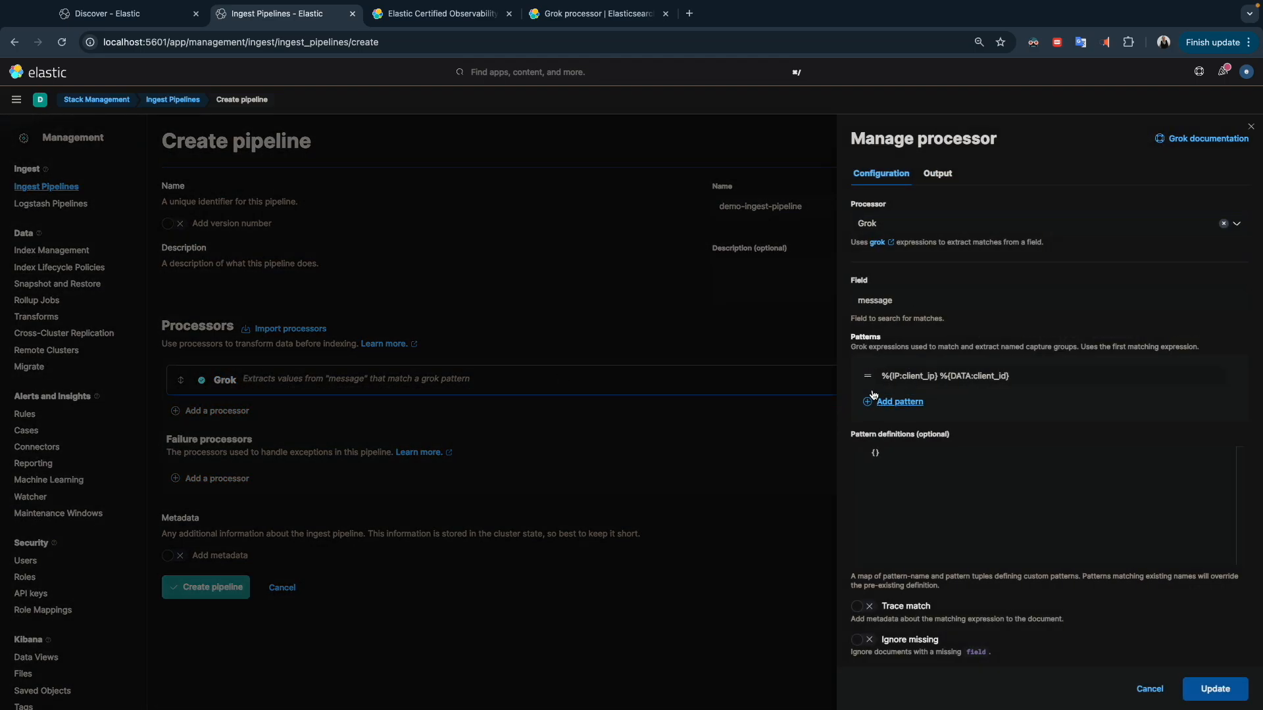
click(1033, 380)
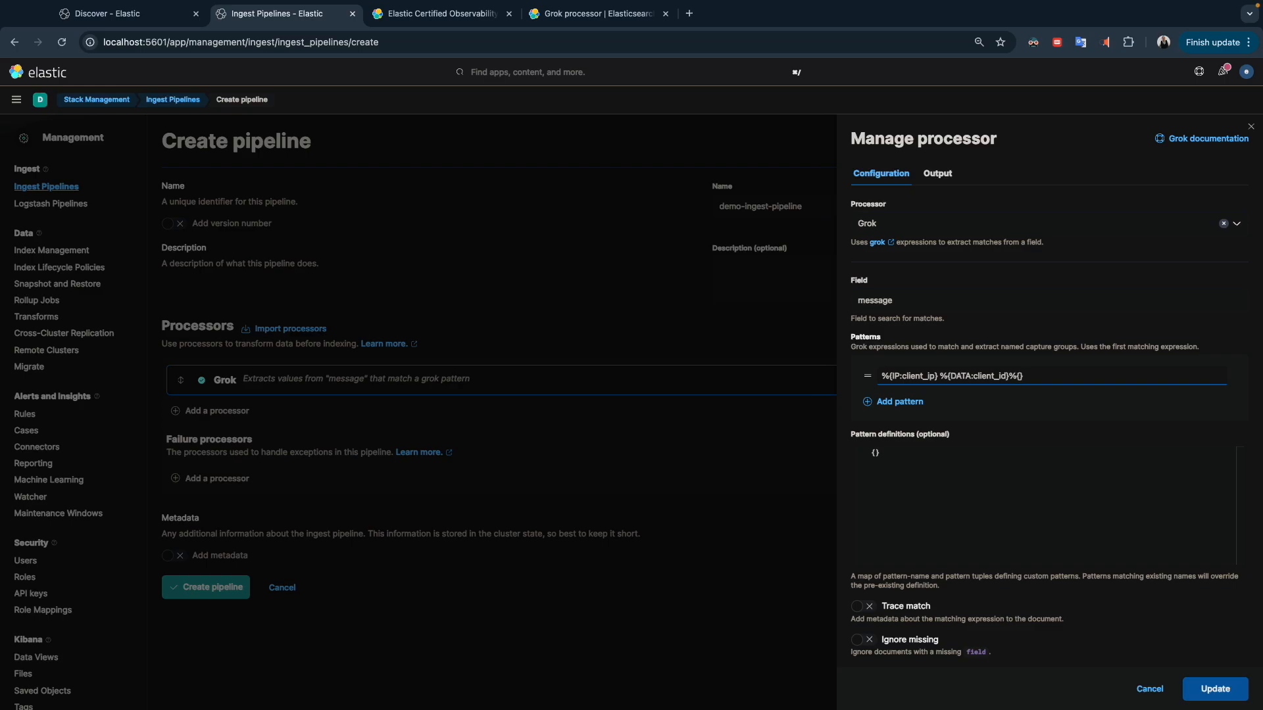
text(WORD:client_name)
click(1194, 690)
- Retest the pipeline on the same document and inspect client_ip, client_name and client_id in the output
click(1136, 334)
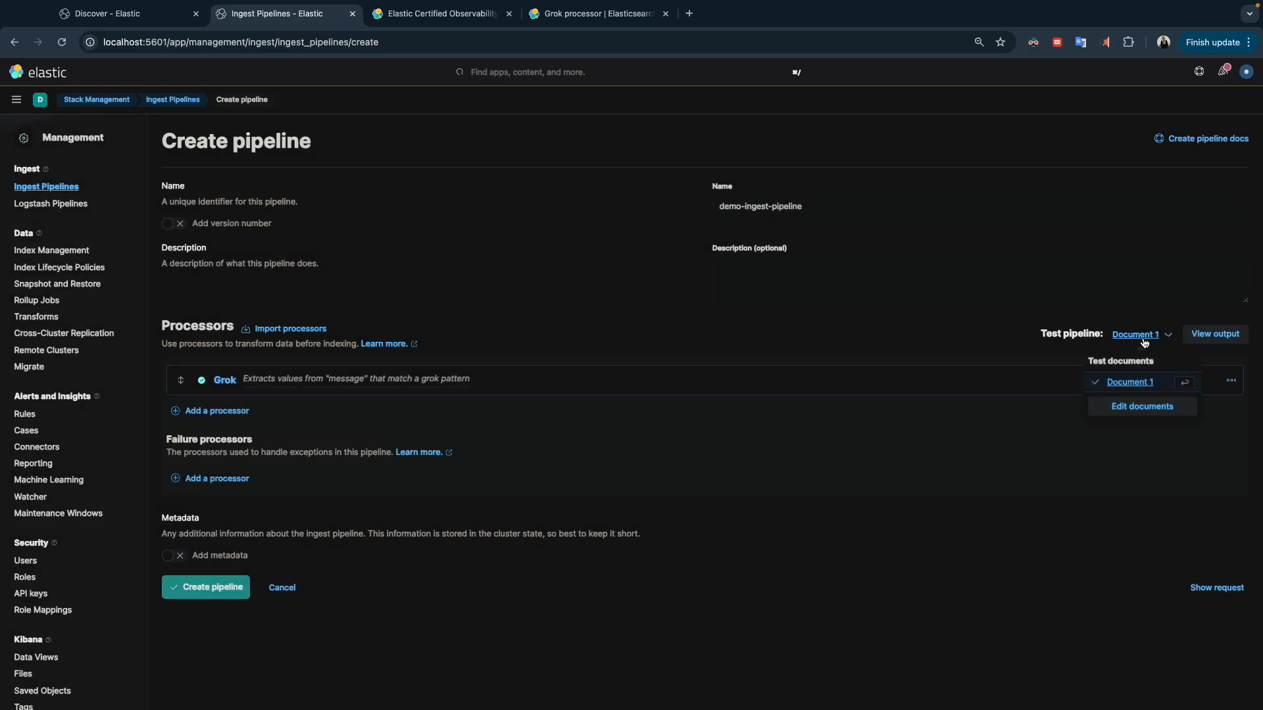
click(1135, 408)
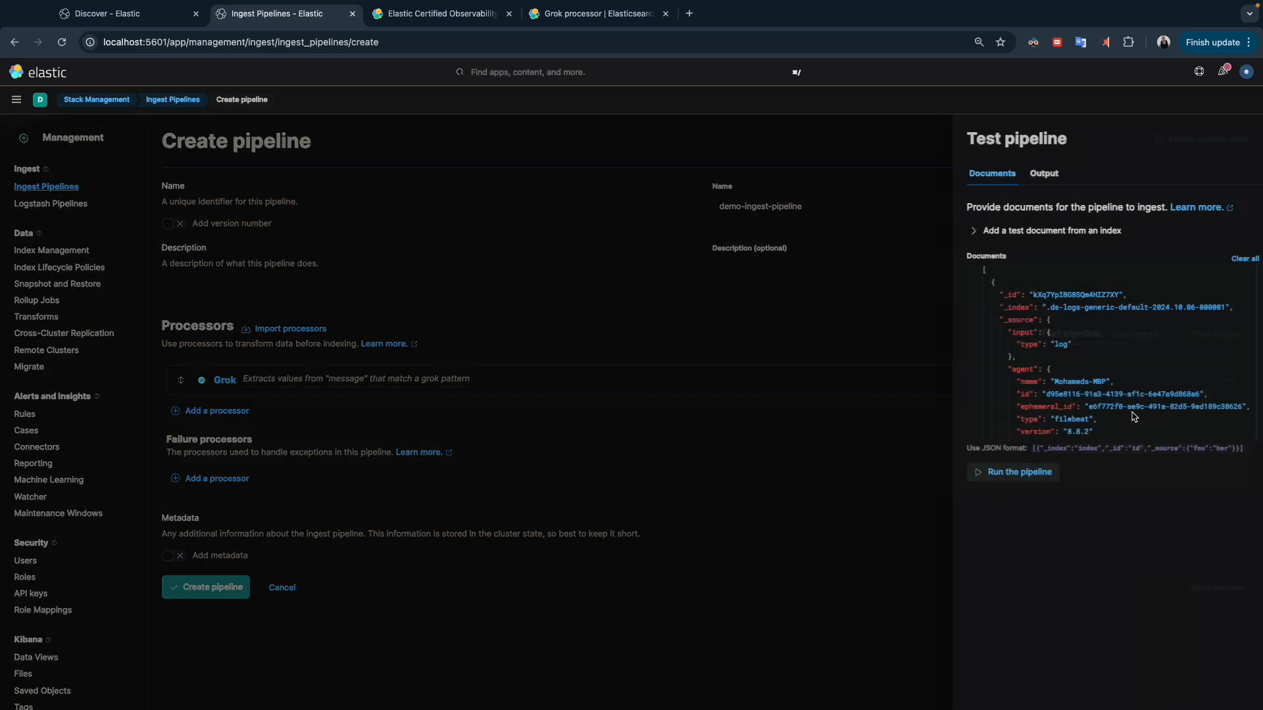
click(1005, 472)
scroll(1069, 520, down, 10)
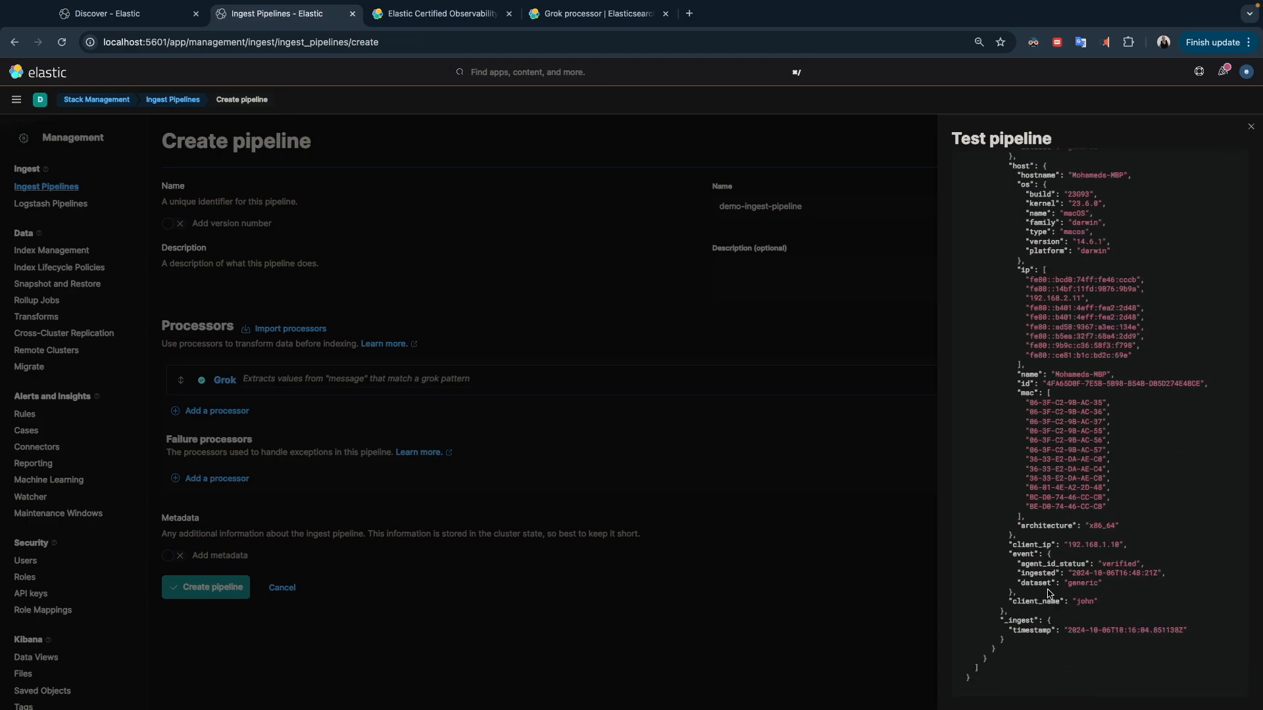
double_click(1021, 547)
drag(1009, 602, 1085, 603)
scroll(1098, 521, up, 5)
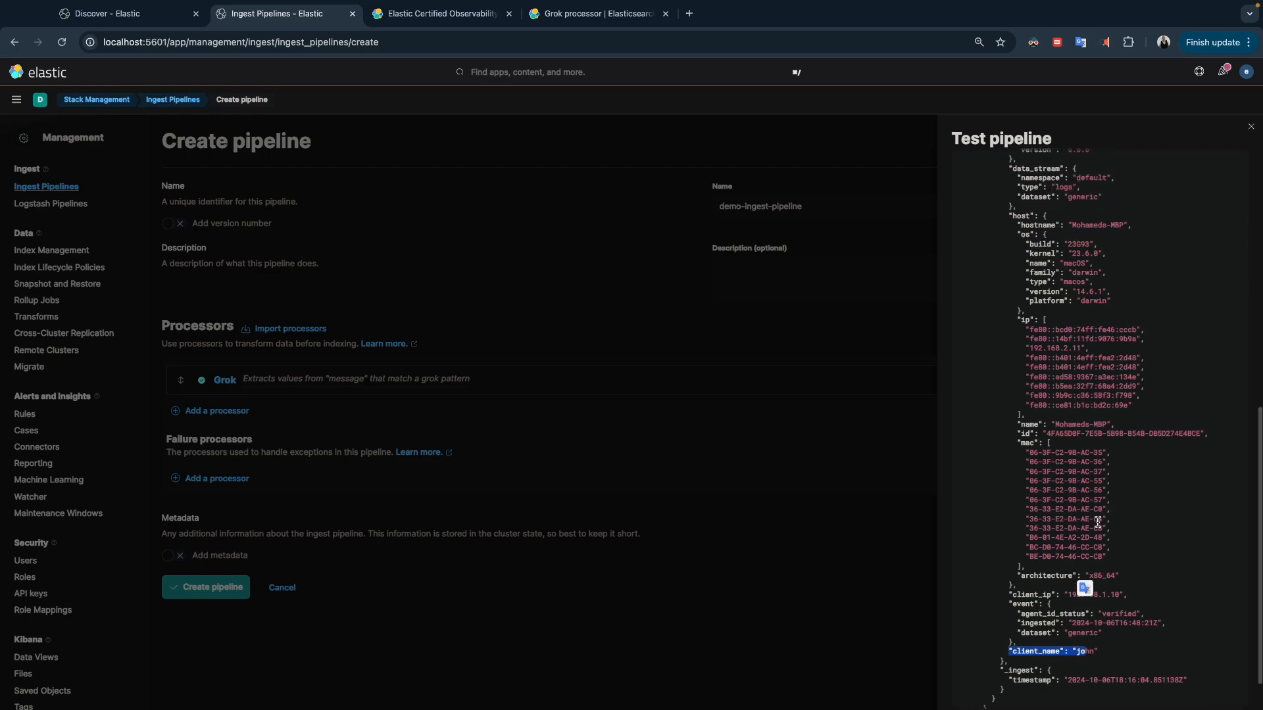
scroll(1097, 521, up, 9)
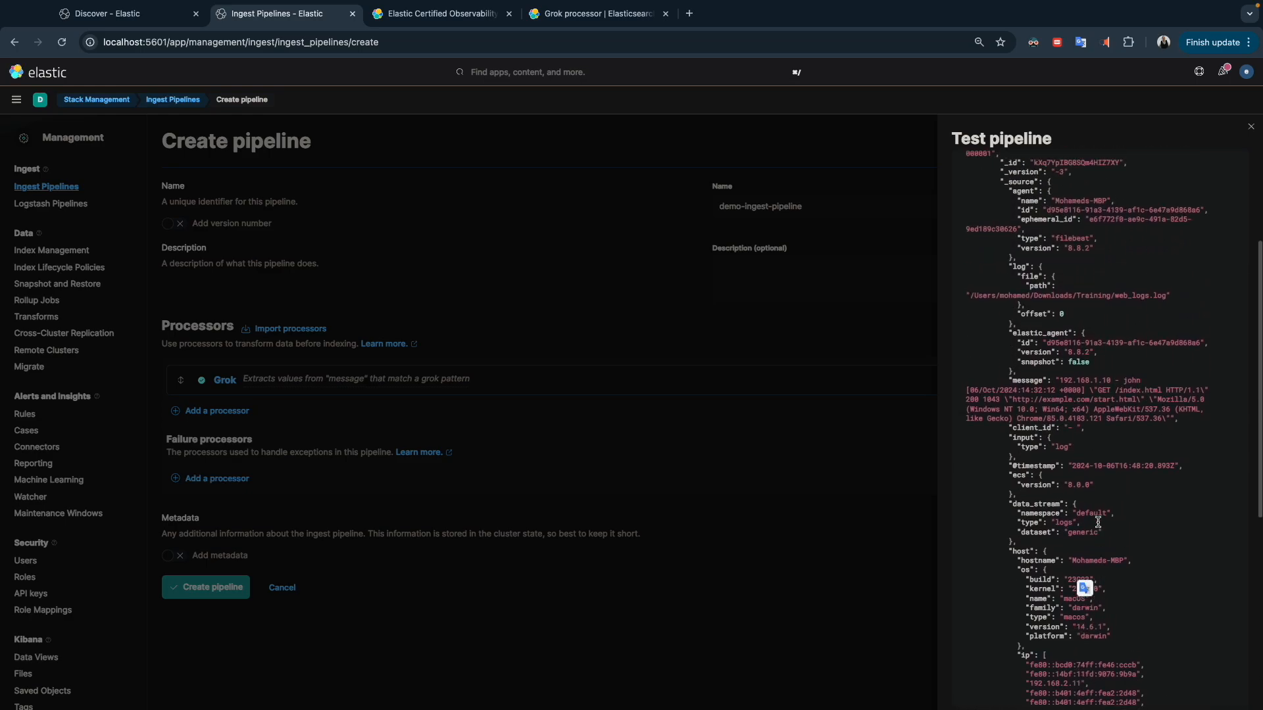
scroll(1098, 526, down, 12)
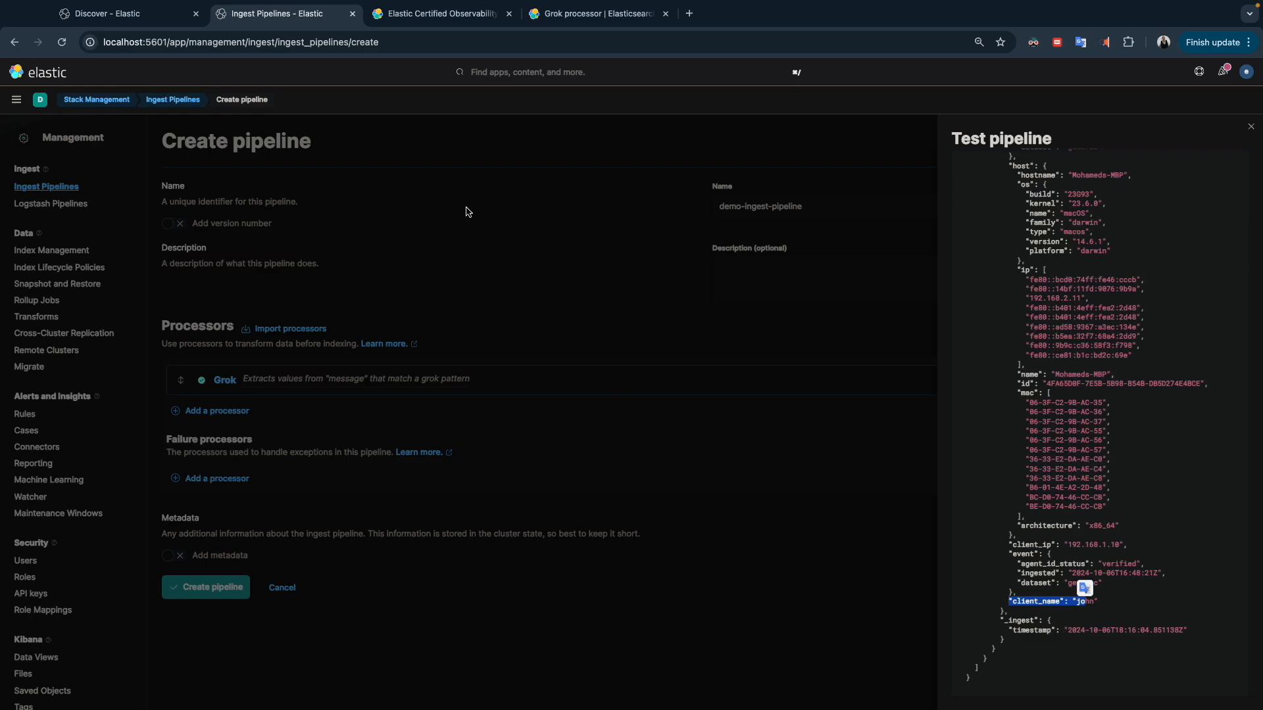
- Review the exam objective on the custom logs integration, the pipeline form and the Grok processor documentation
click(447, 13)
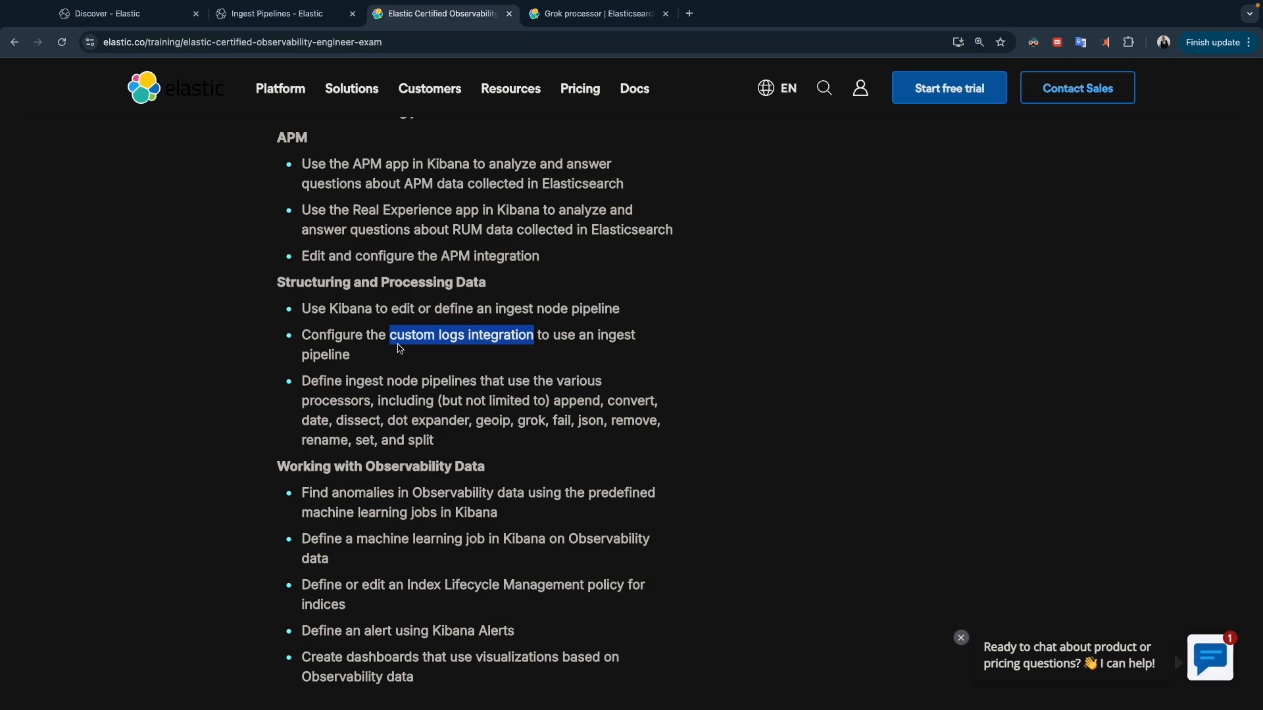
mouse_move(940, 10)
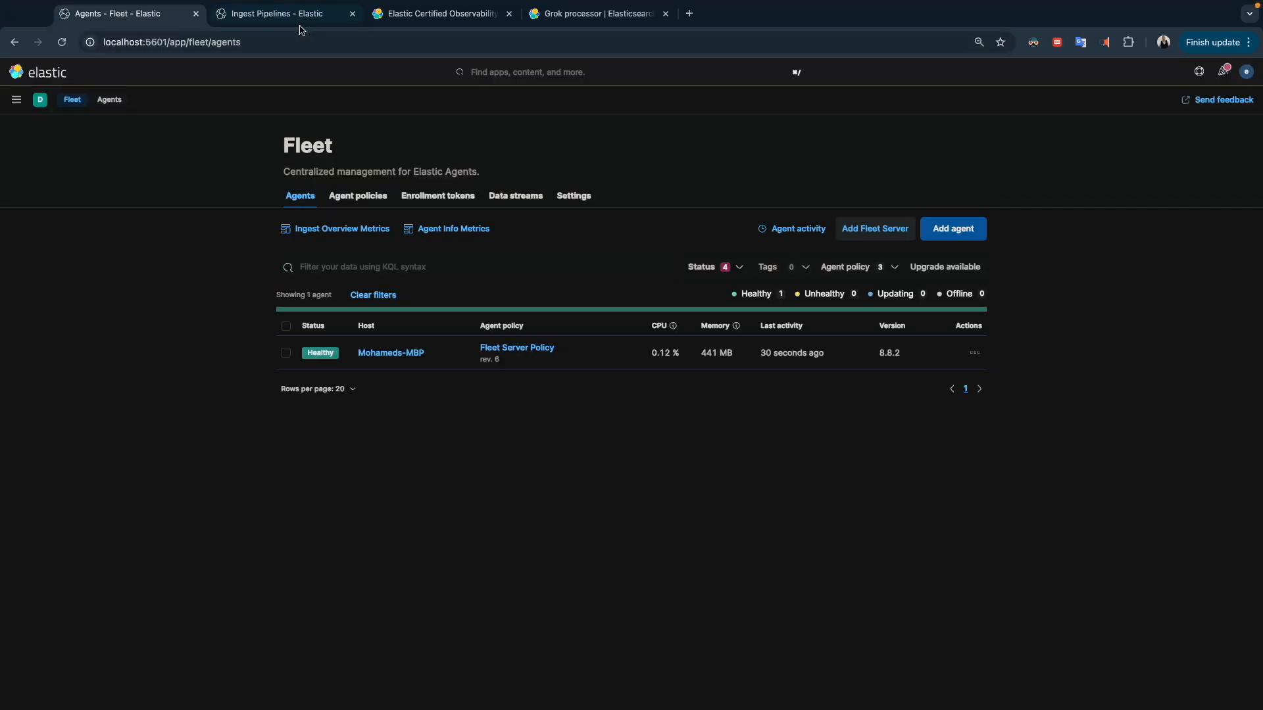
click(296, 13)
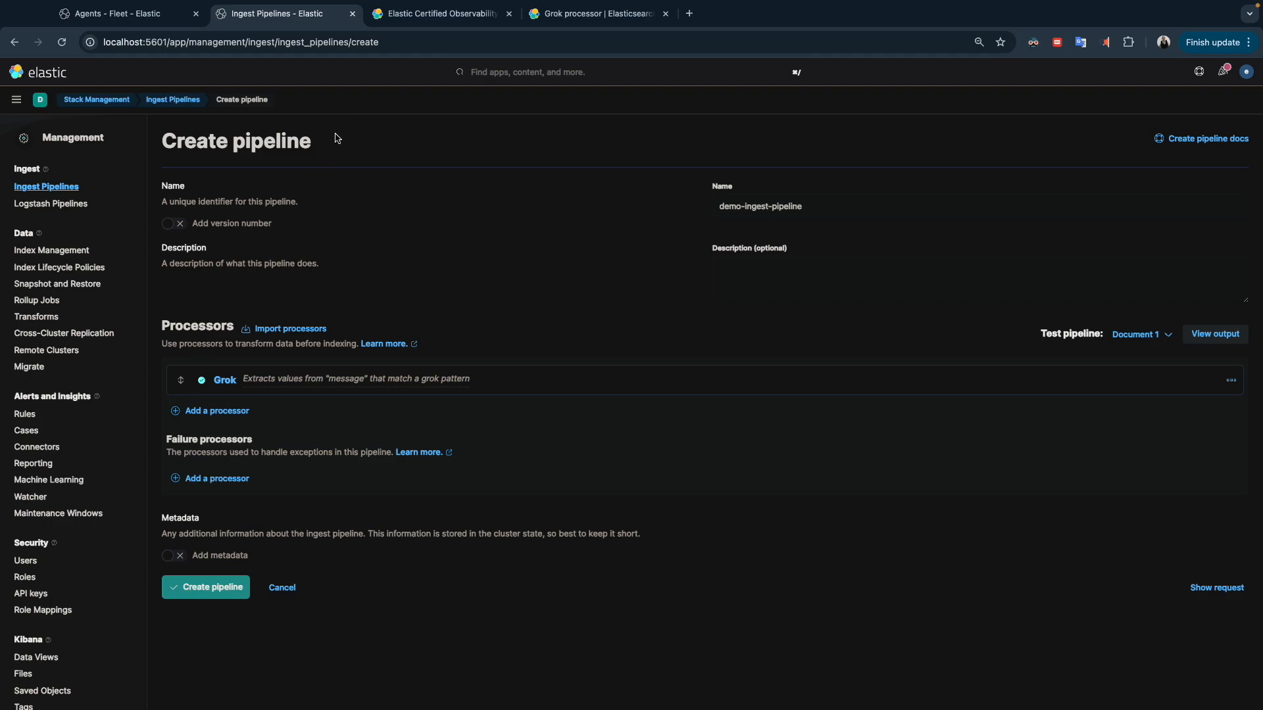
click(588, 20)
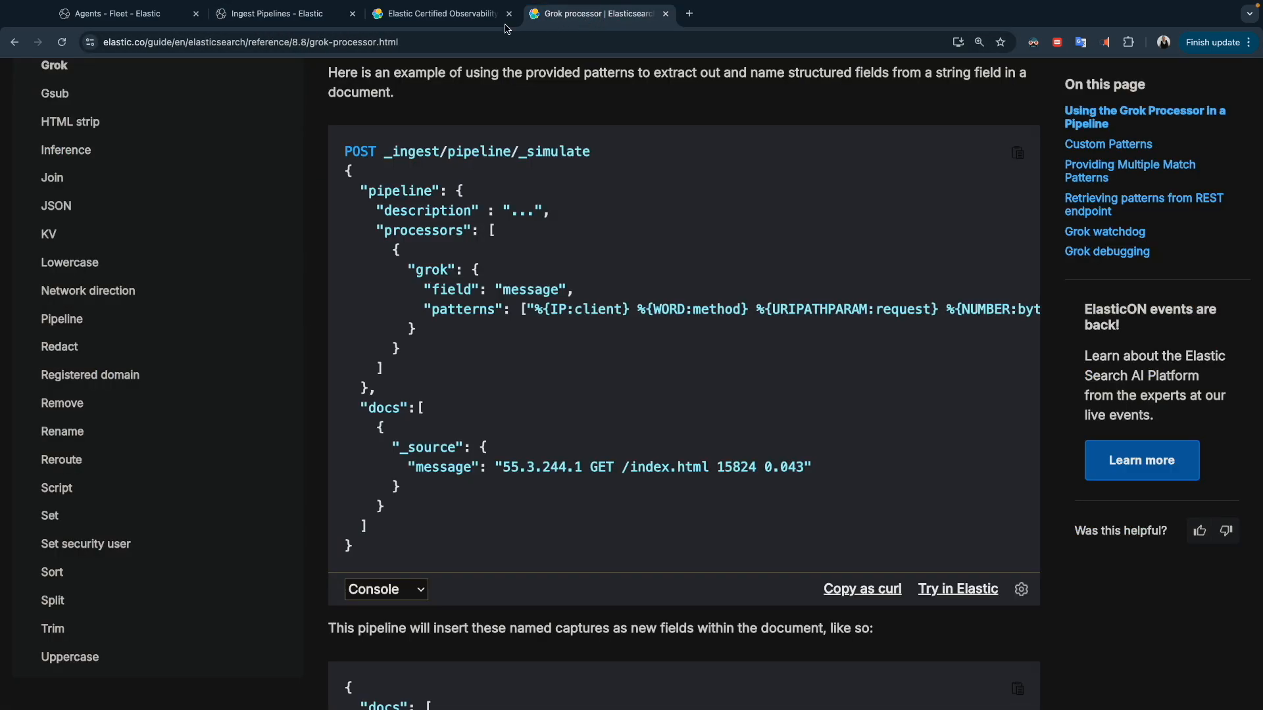
click(447, 25)
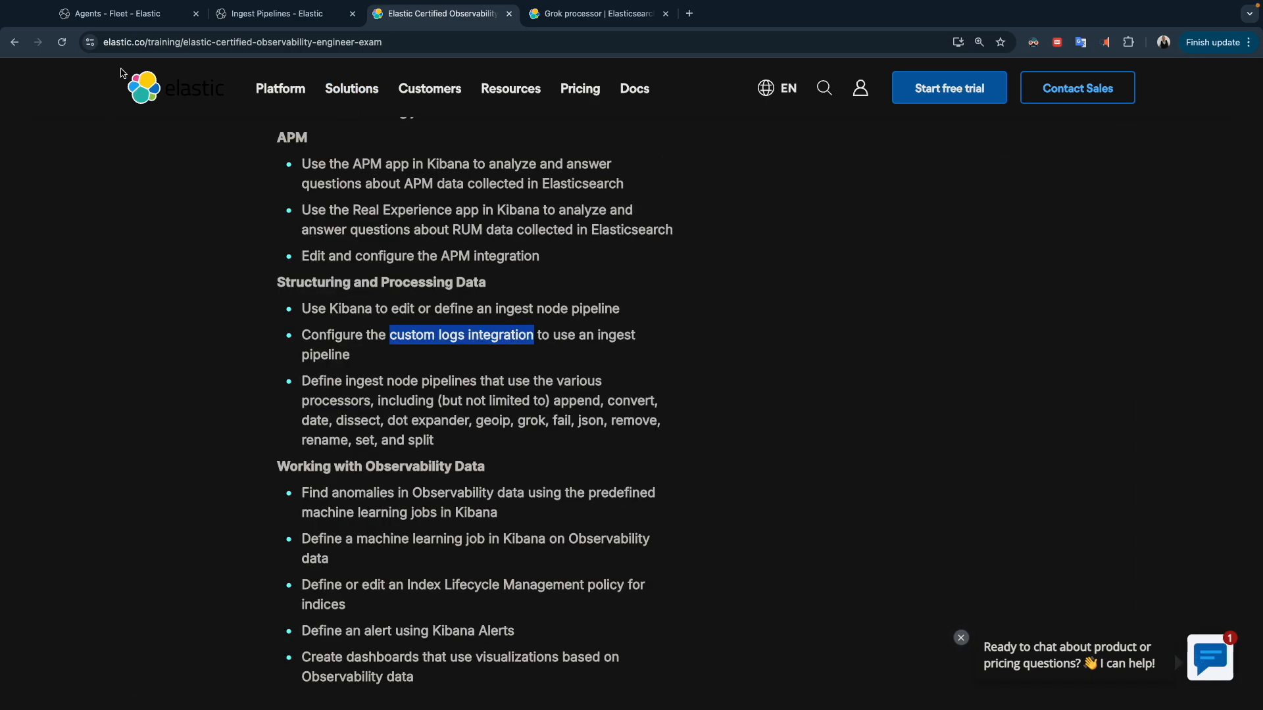
- Open the log-demo Custom Logs integration of the Fleet Server Policy for editing in Fleet
click(118, 13)
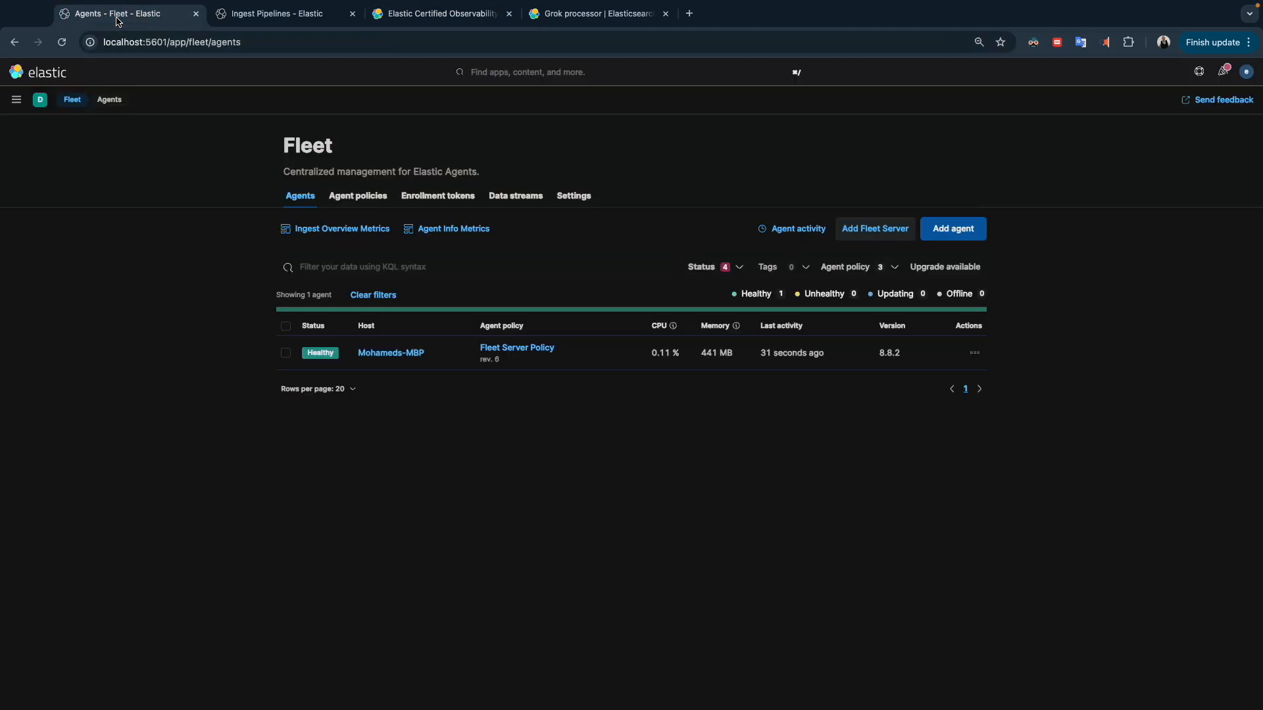
click(17, 99)
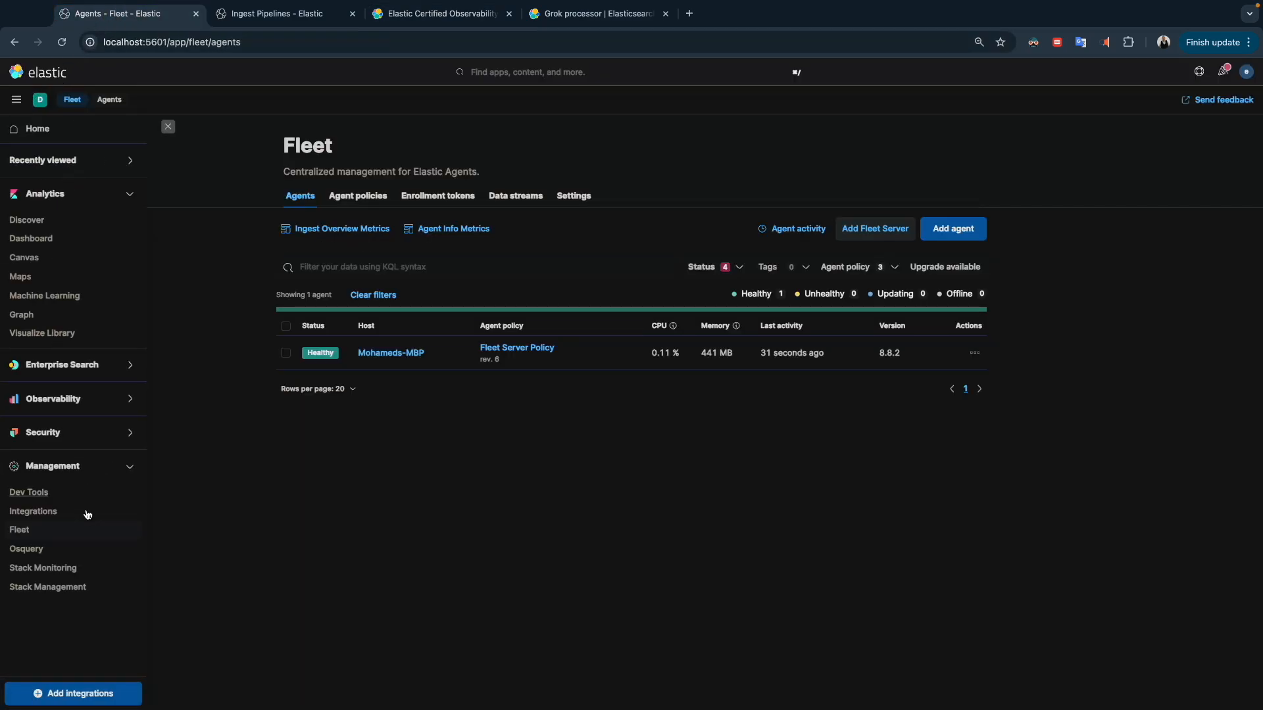
click(36, 531)
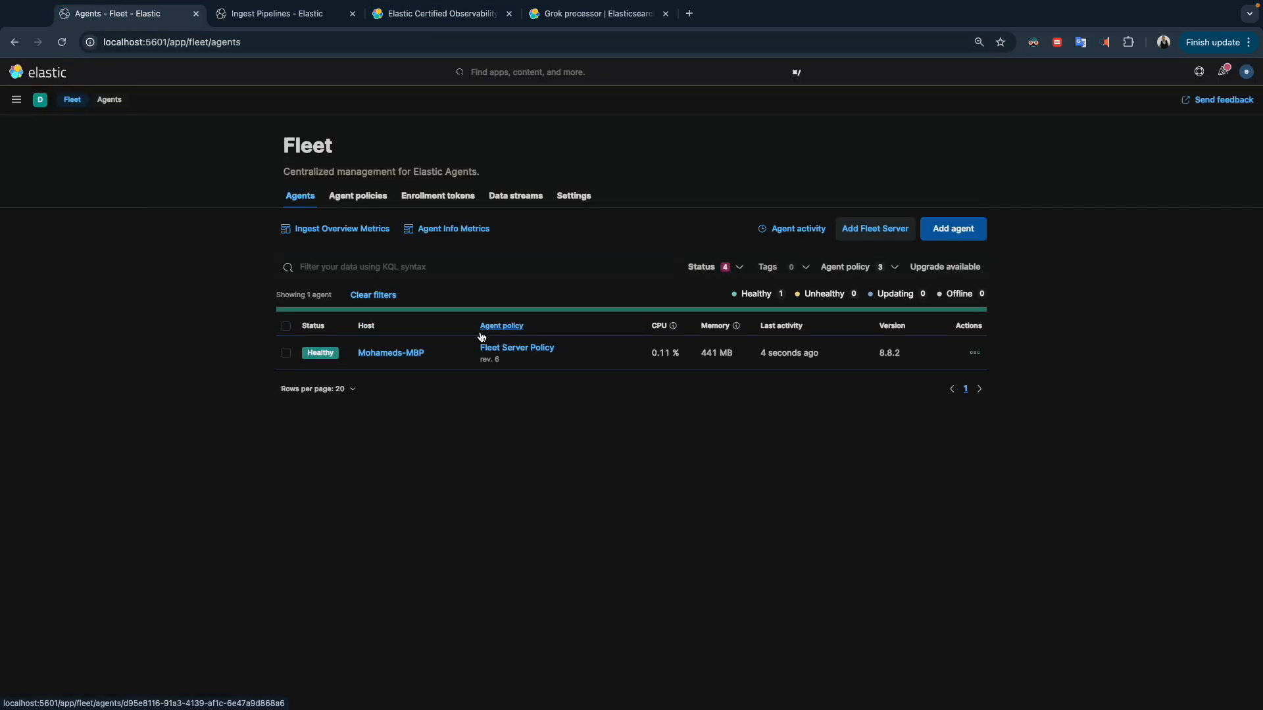
click(530, 352)
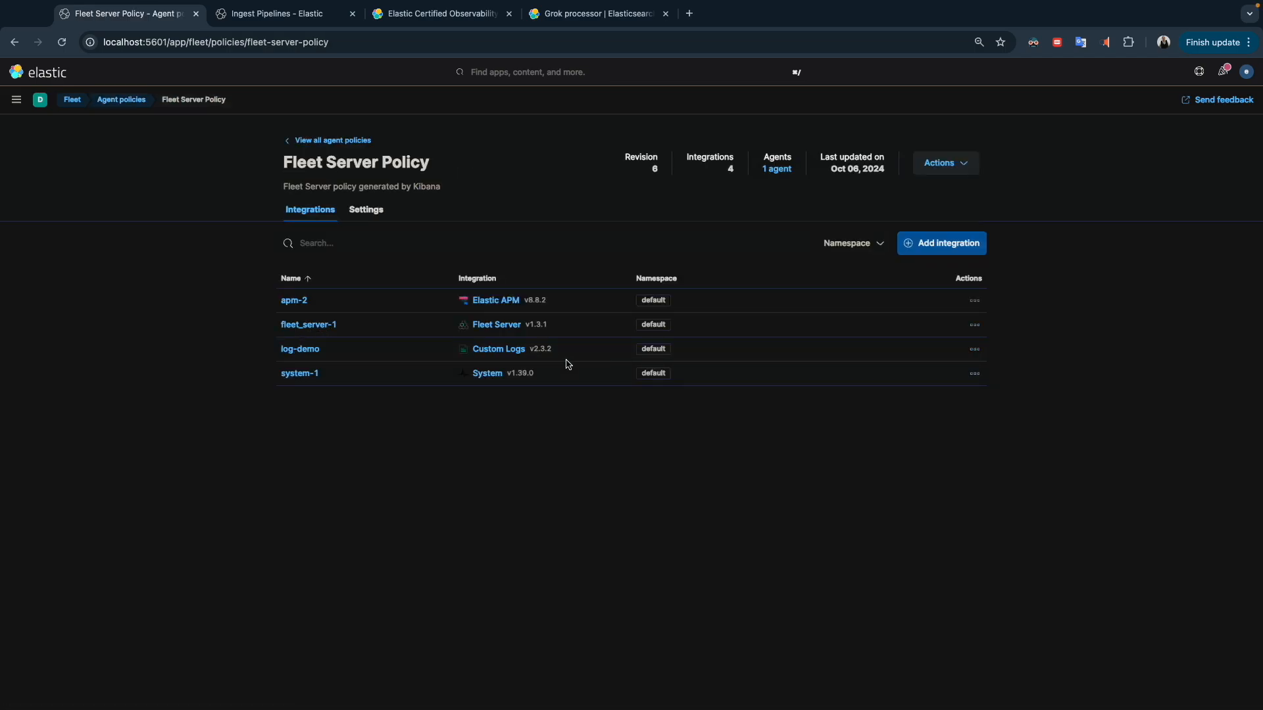
click(975, 351)
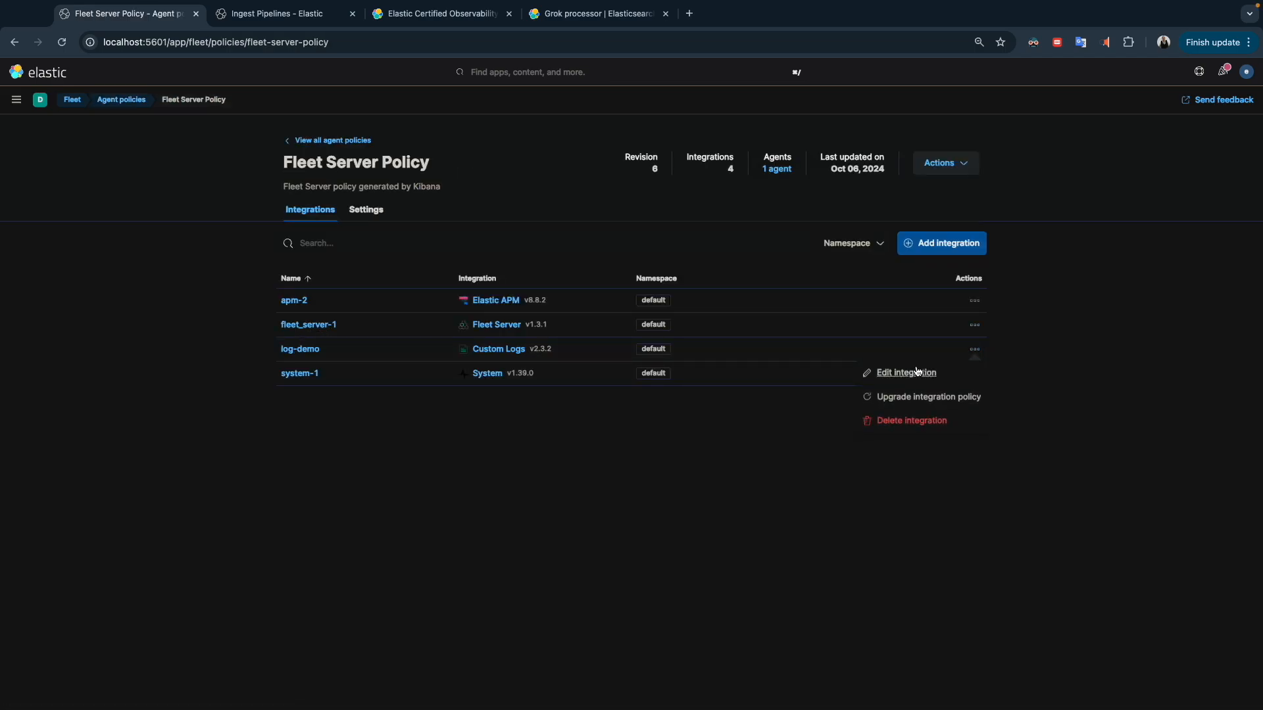
click(888, 373)
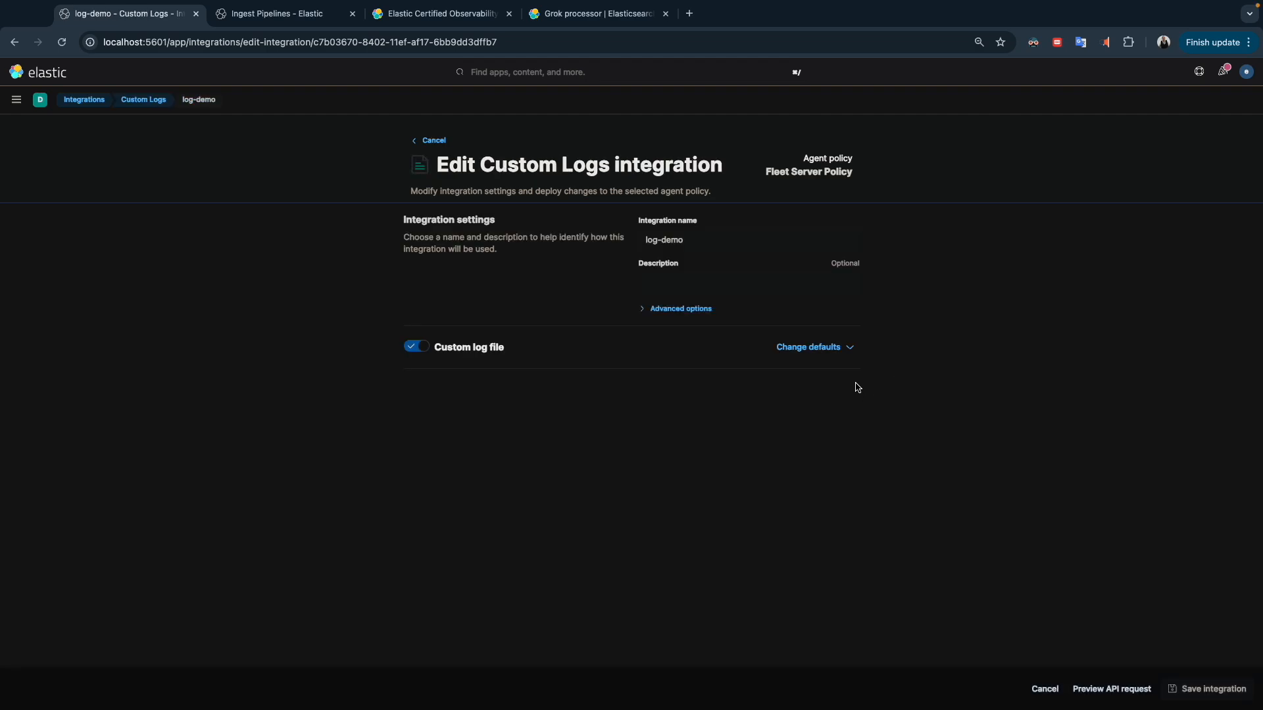
- Switch off the Custom log file input of log-demo and expand its default settings
click(822, 350)
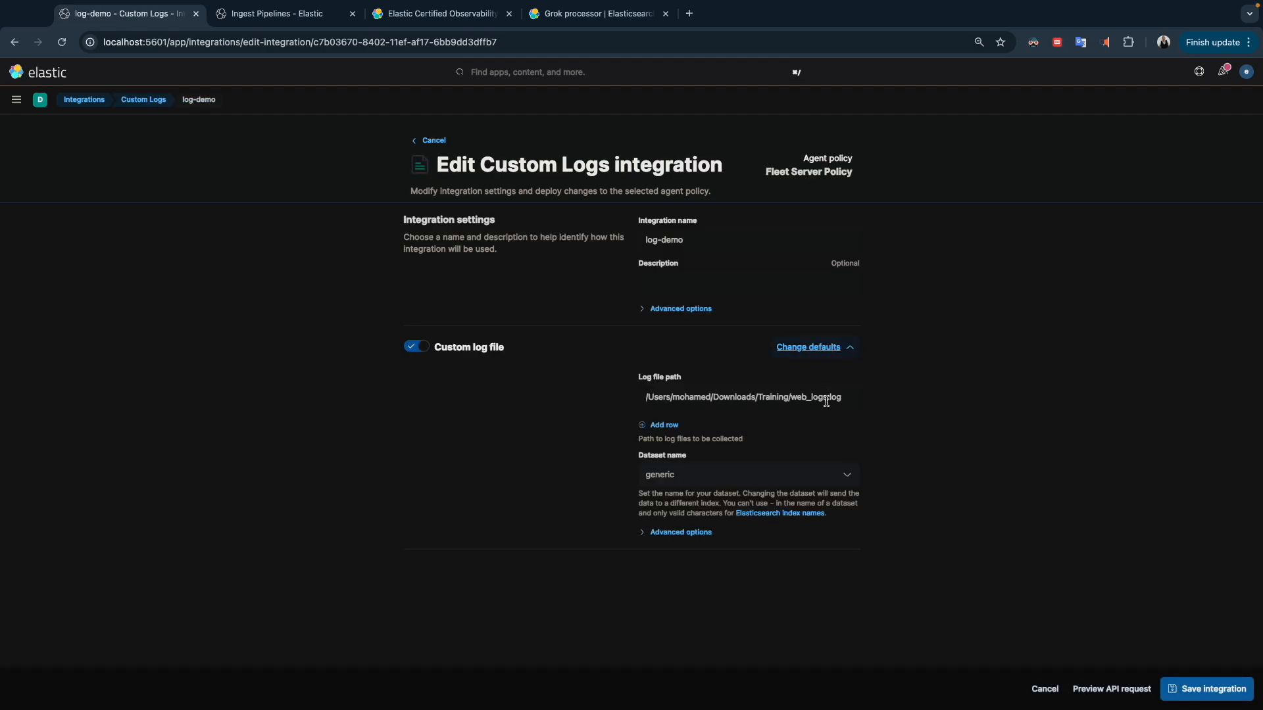
click(420, 350)
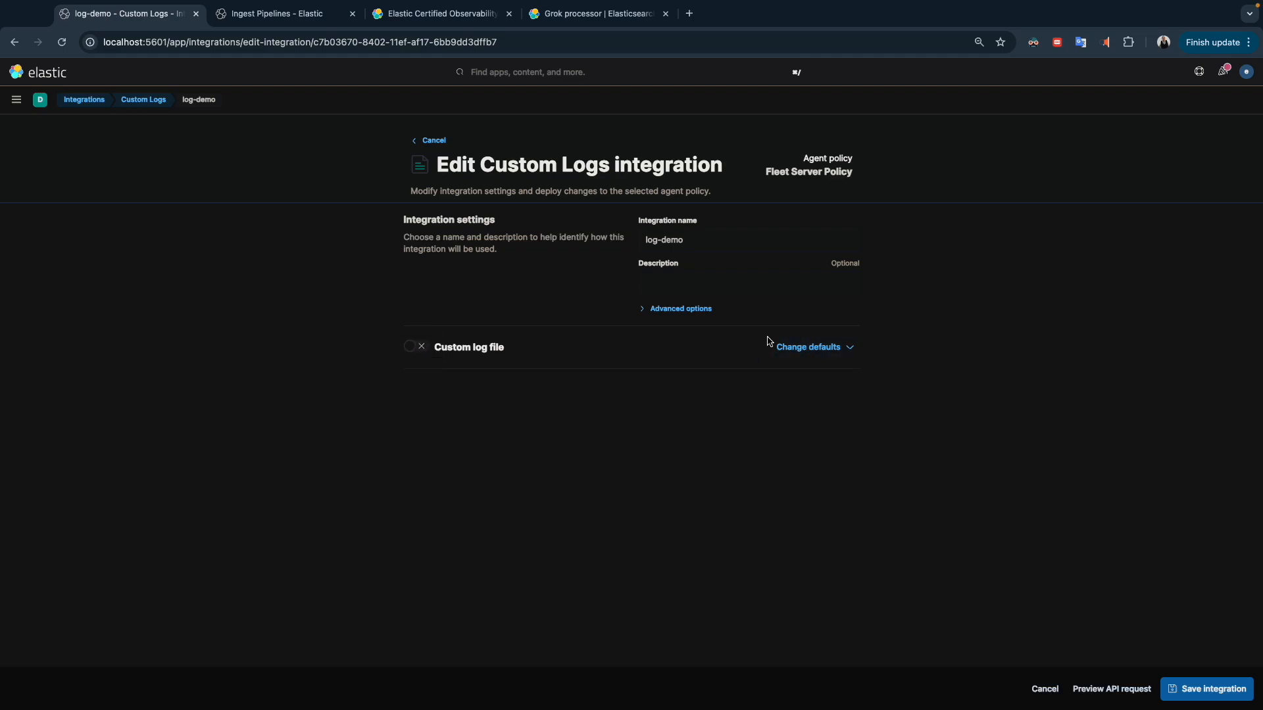
click(800, 351)
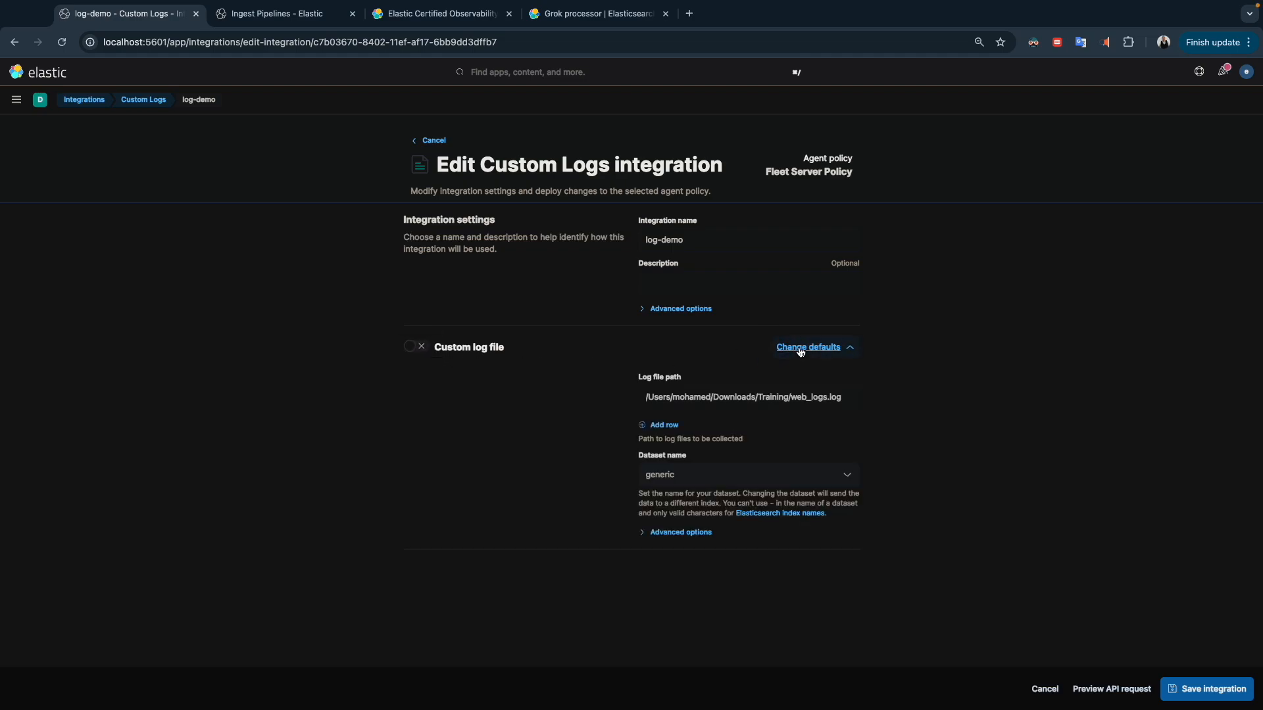
- Expand the custom log file's advanced options and find the ingest pipelines section
click(681, 533)
scroll(694, 559, down, 4)
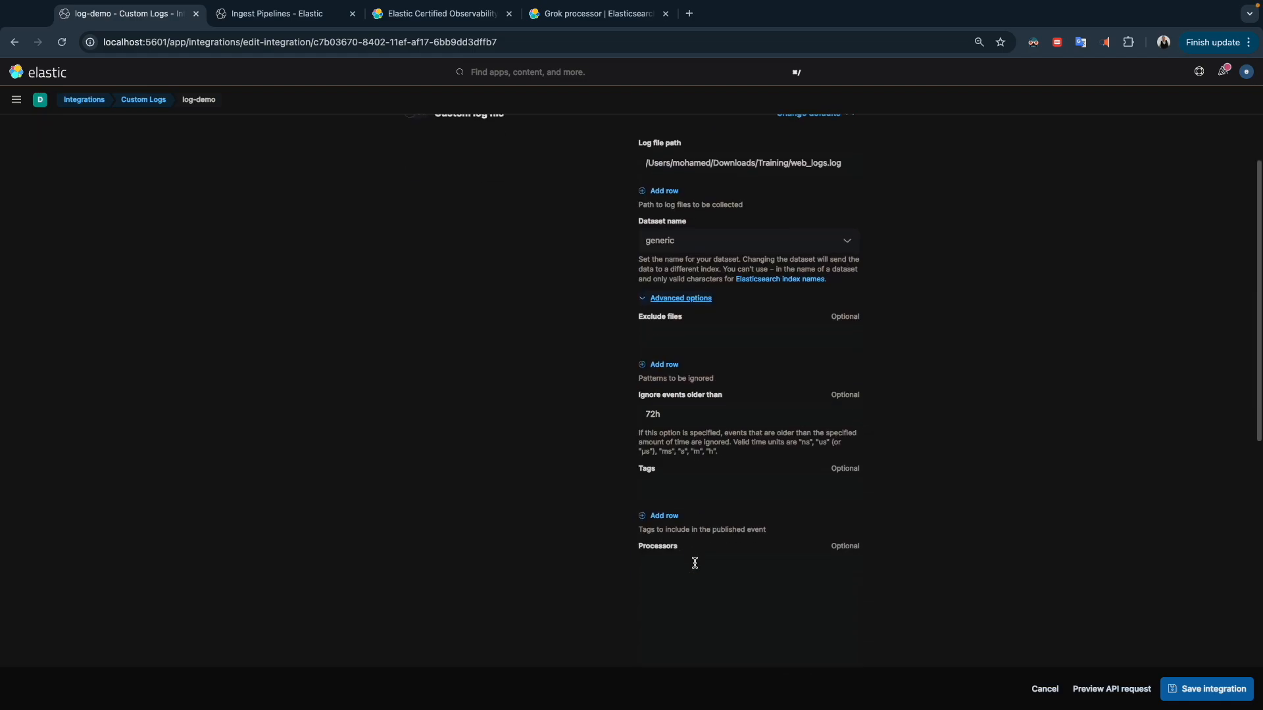
scroll(687, 540, down, 5)
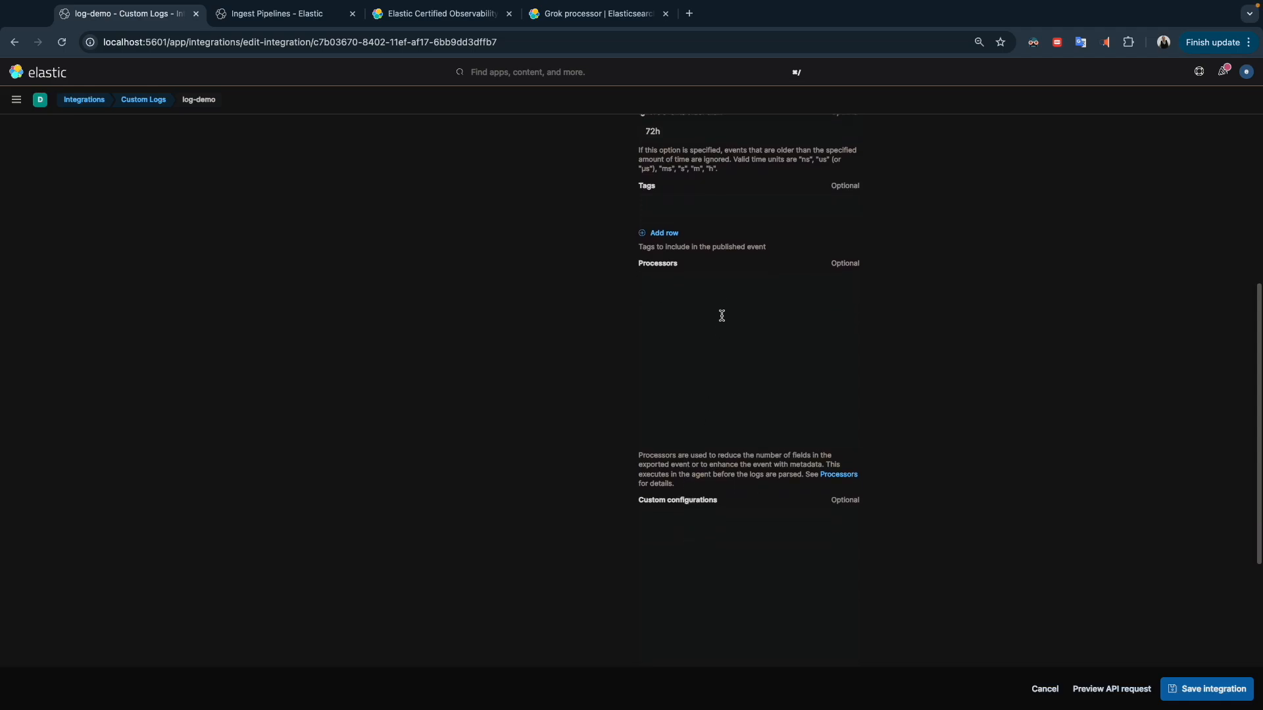
scroll(693, 355, down, 5)
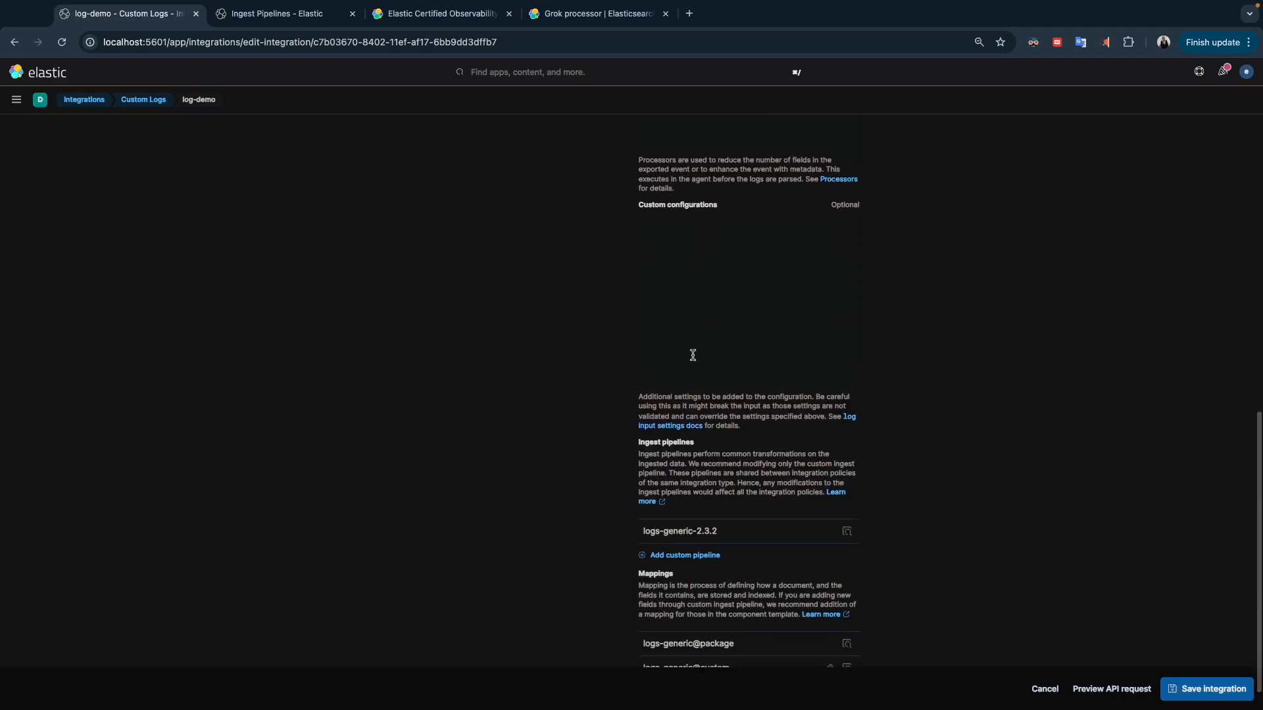
scroll(693, 356, down, 1)
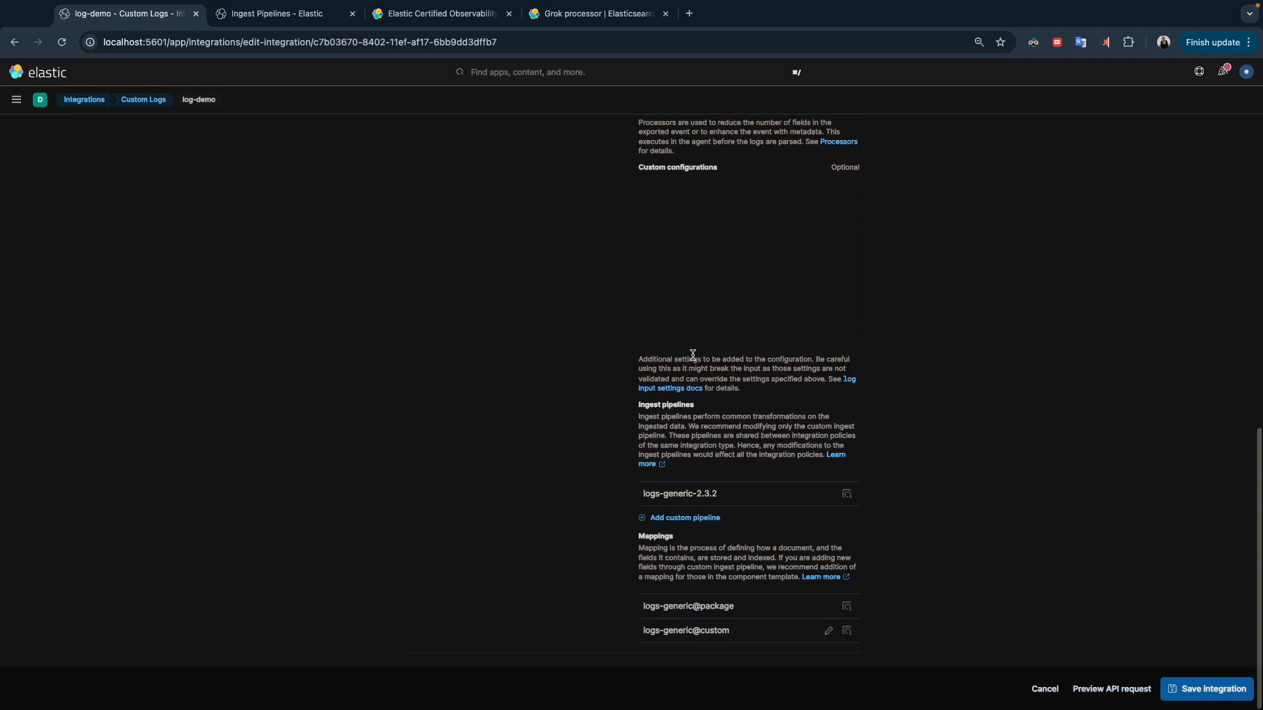
- Start a custom ingest pipeline from the log-demo integration, discarding unsaved changes, and configure a Grok processor for the message field
click(685, 521)
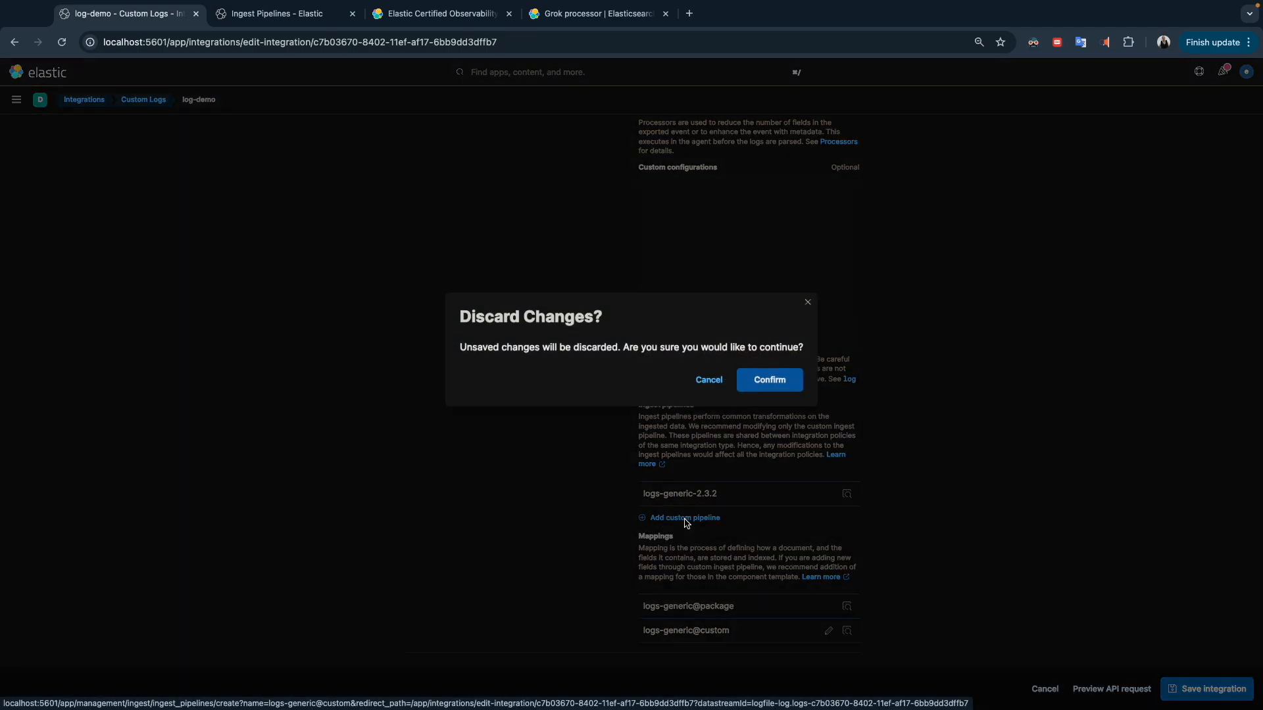
click(770, 380)
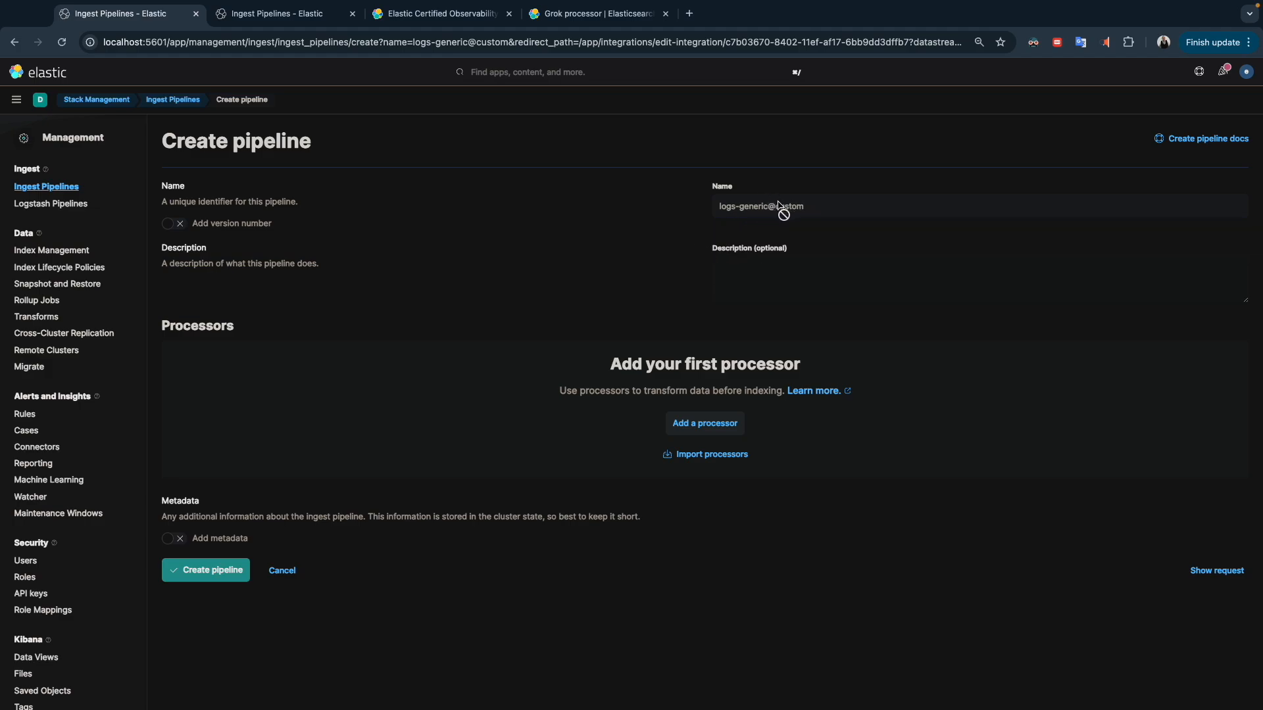
click(704, 423)
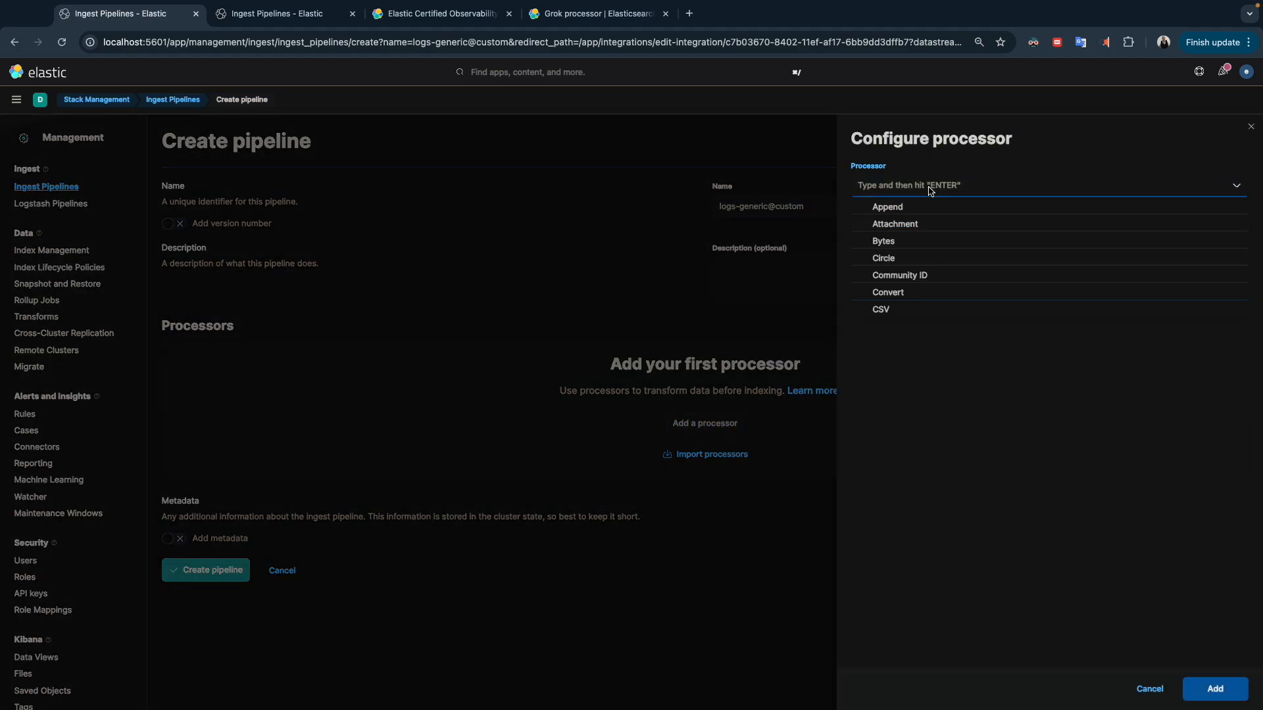
text(grok)
click(891, 206)
click(898, 262)
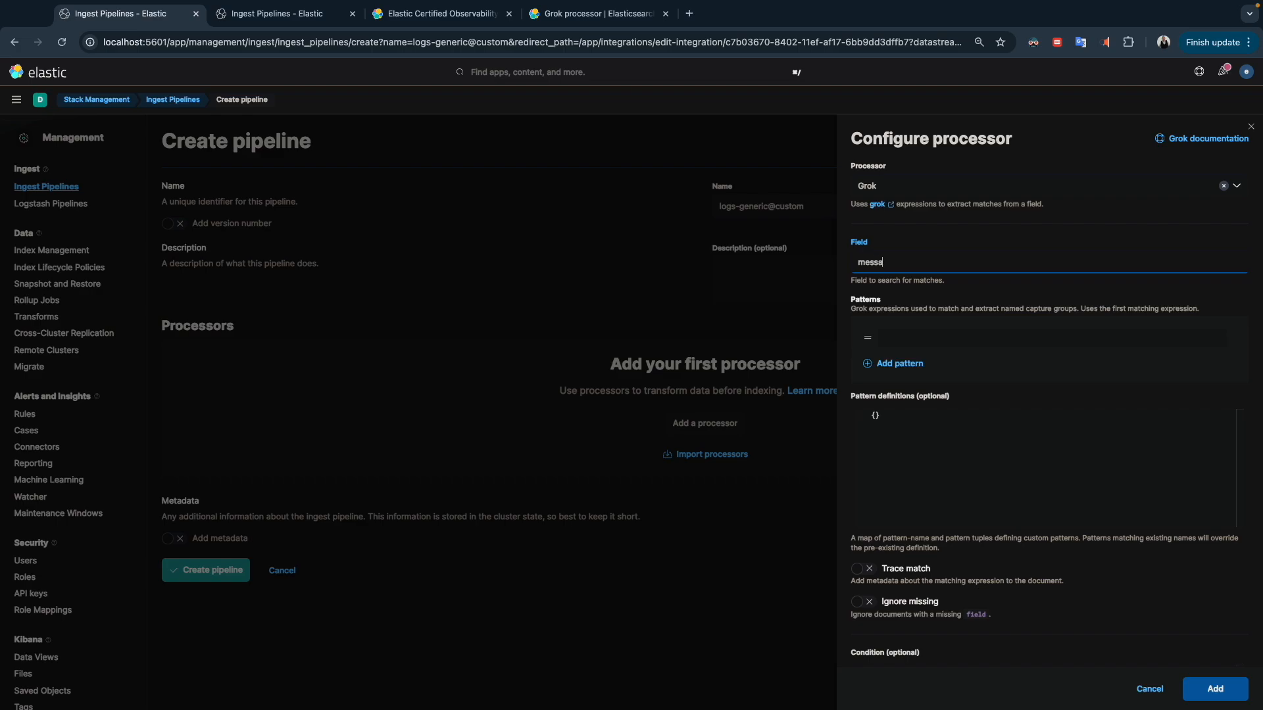
- Add the Grok pattern %{IP:client_ip} %{DATA:id} %{WORD:client_name} to the processor and create the logs-generic@custom pipeline
click(896, 341)
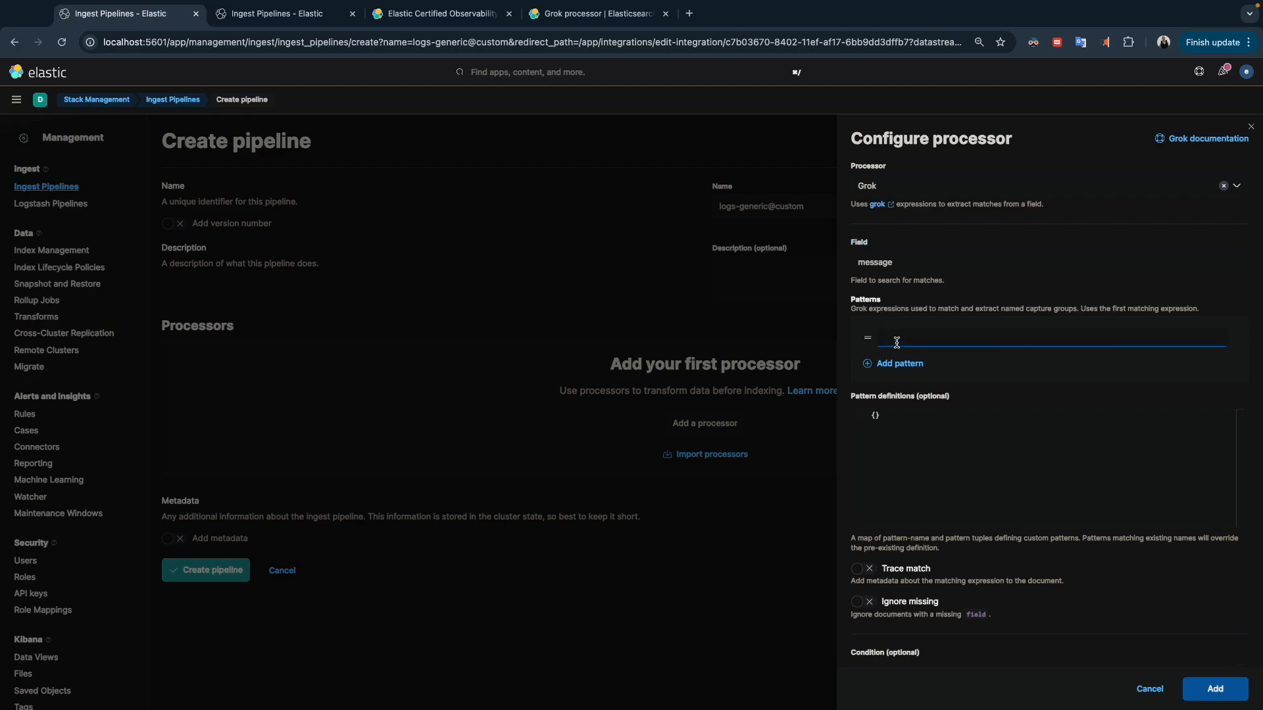
text(%{IP:client_ip} %{DATA:id} %{WORD:client_name})
scroll(912, 464, down, 3)
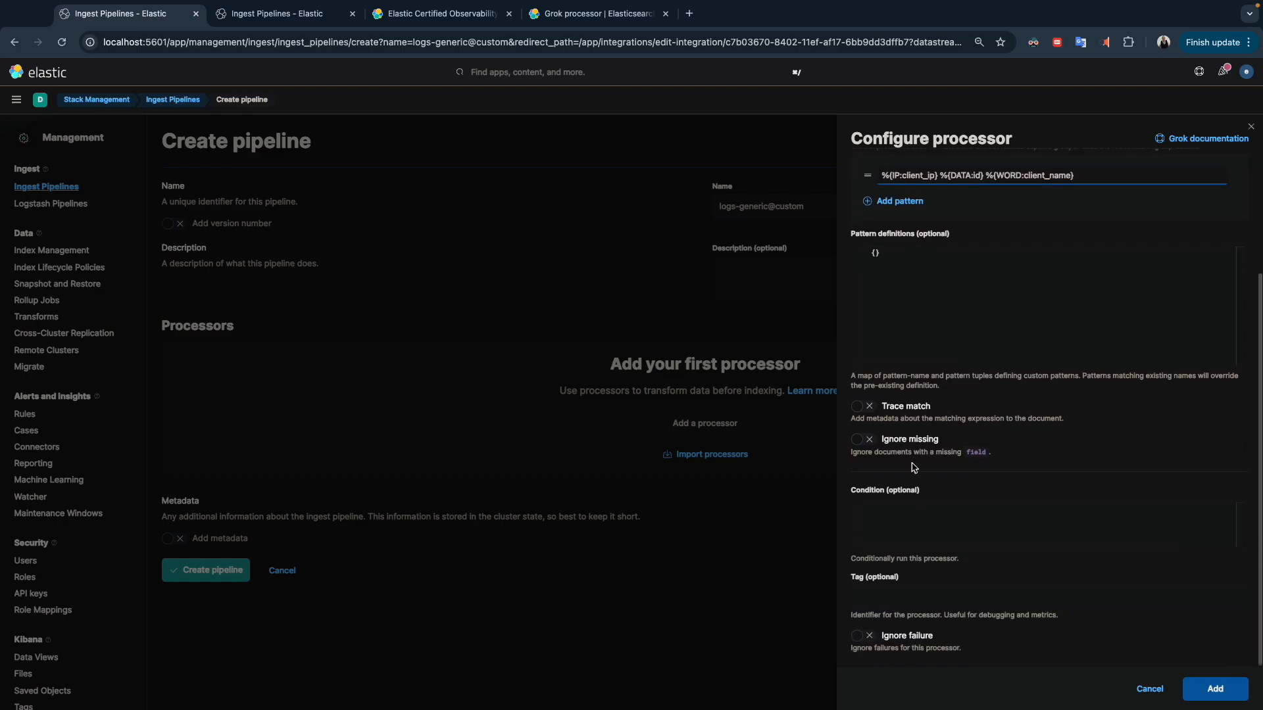
click(1205, 696)
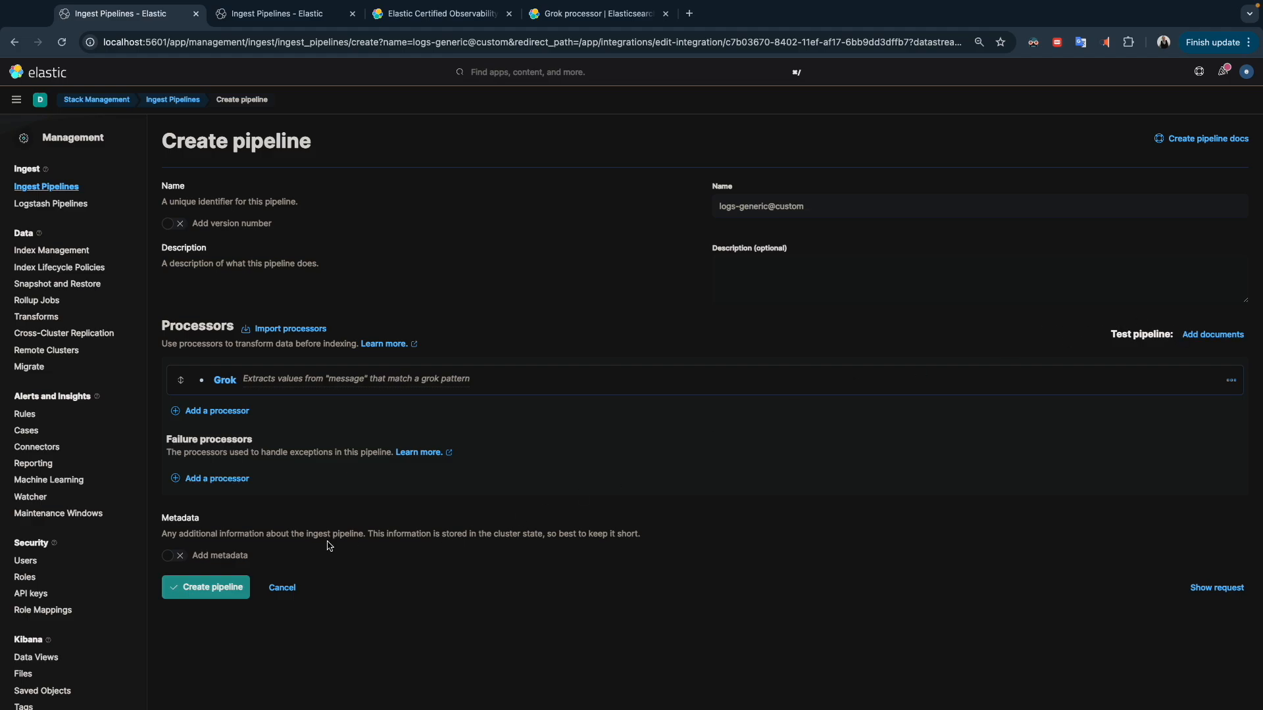
click(225, 587)
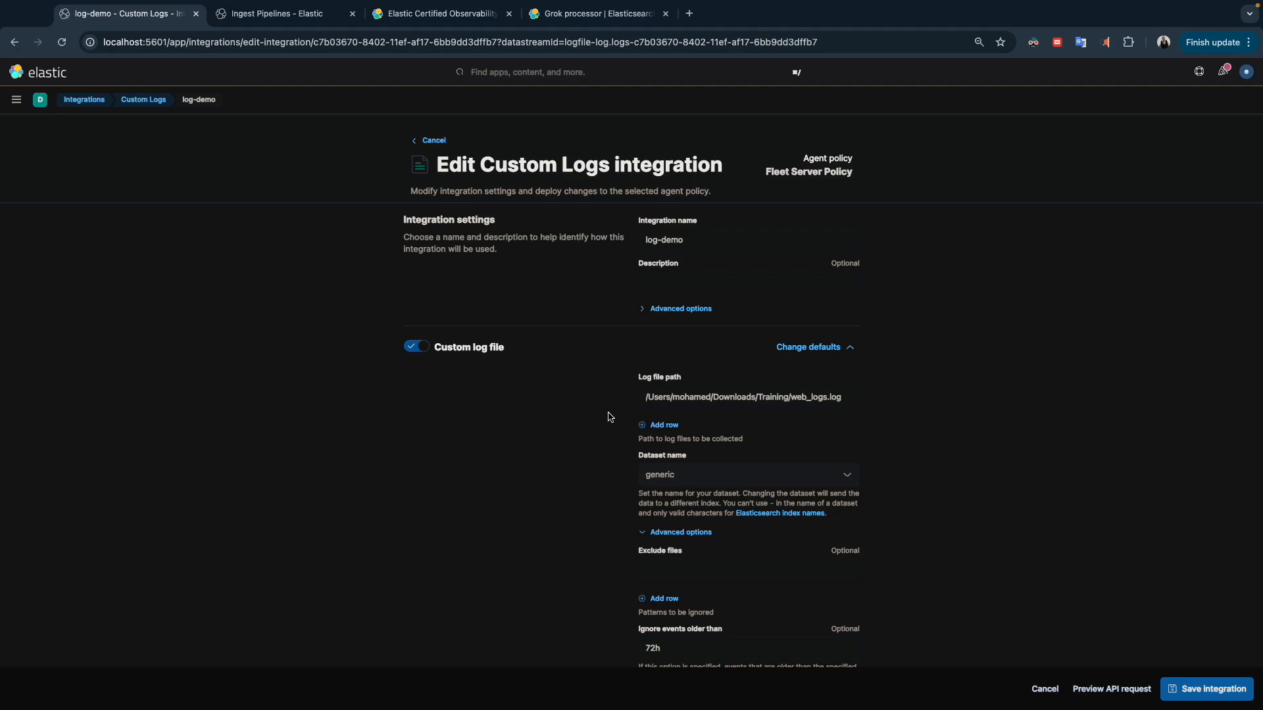
click(417, 347)
click(417, 346)
click(409, 354)
click(774, 352)
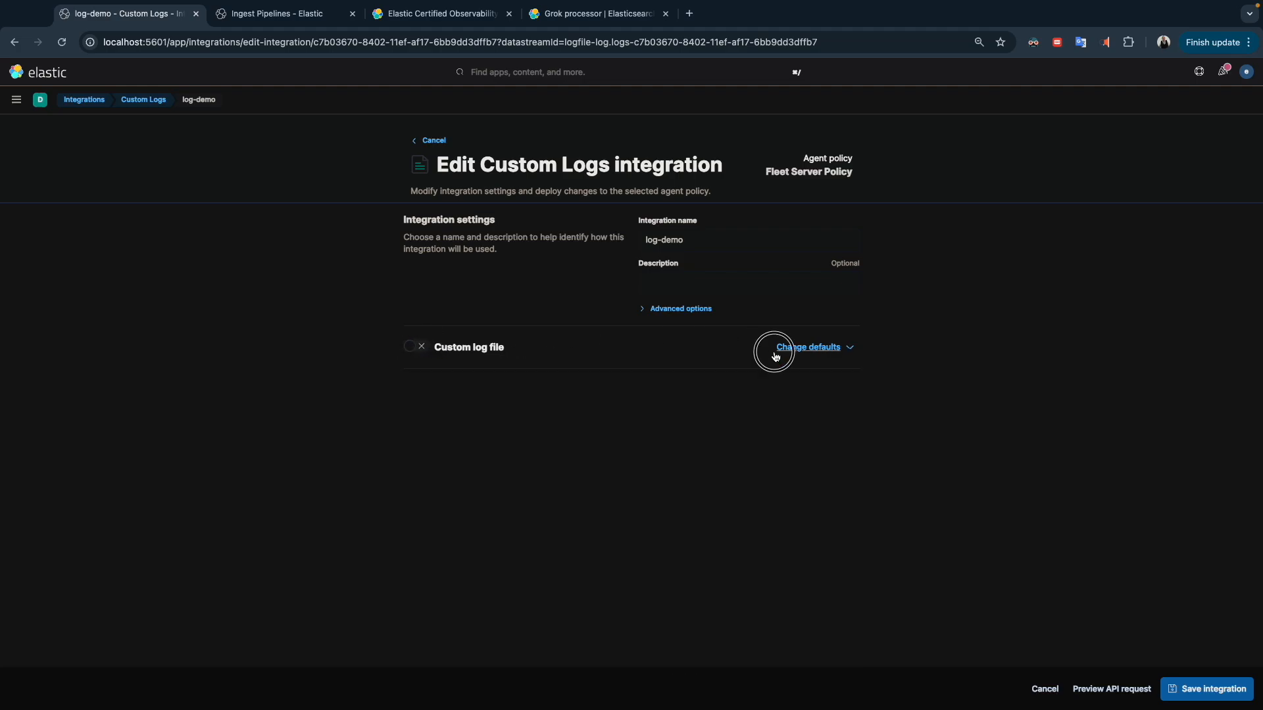
click(418, 349)
- Check that logs-generic@custom is among the log-demo ingest pipelines, then save the integration and confirm deploying the changes
scroll(586, 480, down, 1)
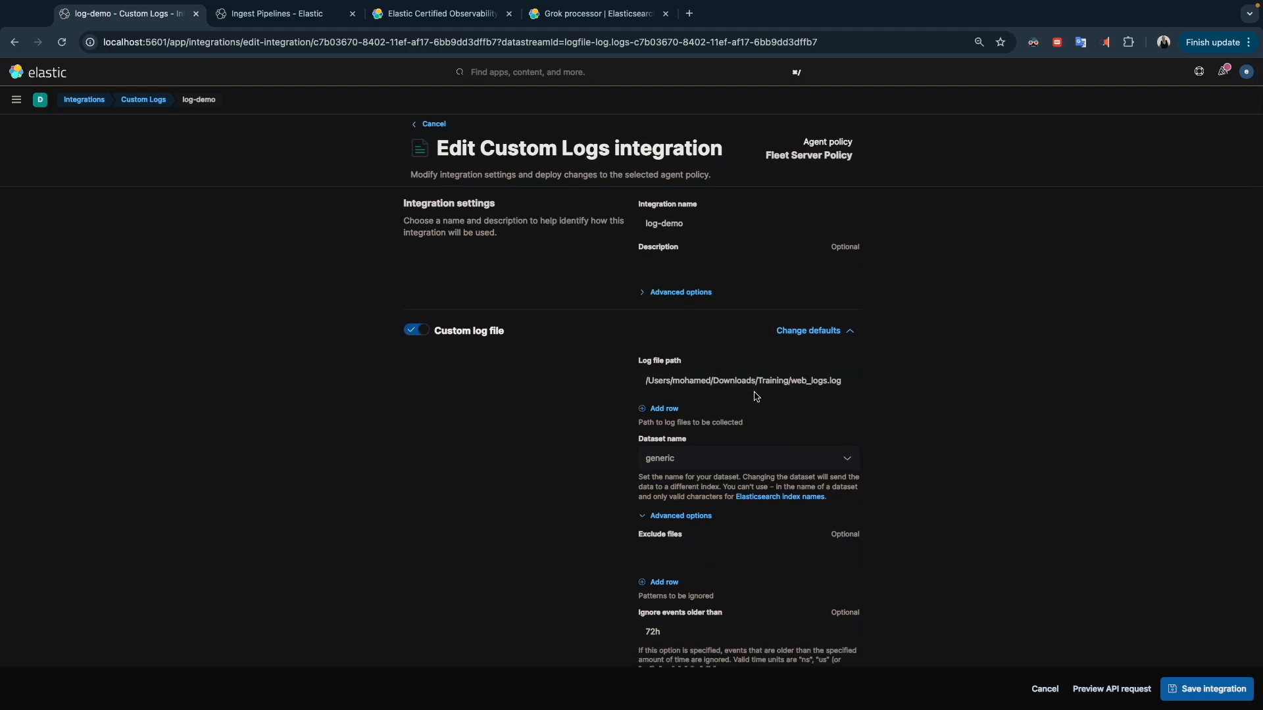
scroll(755, 395, down, 5)
scroll(755, 396, down, 8)
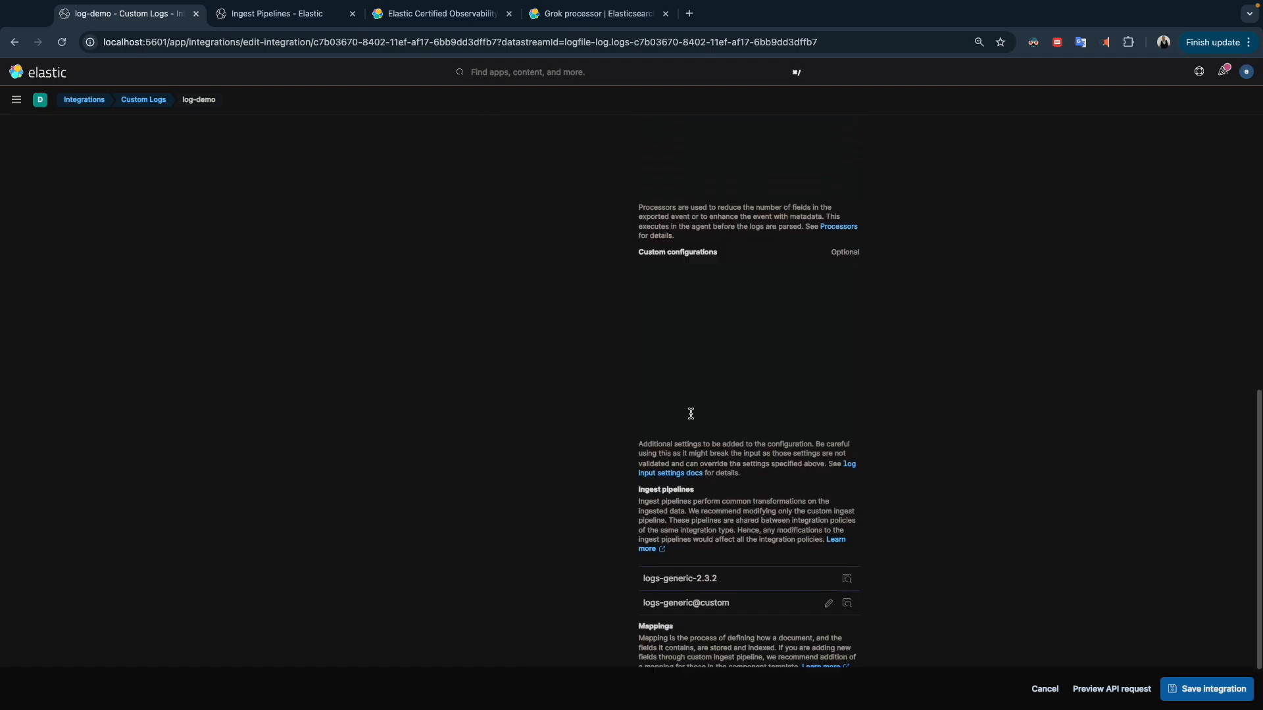
scroll(691, 413, down, 2)
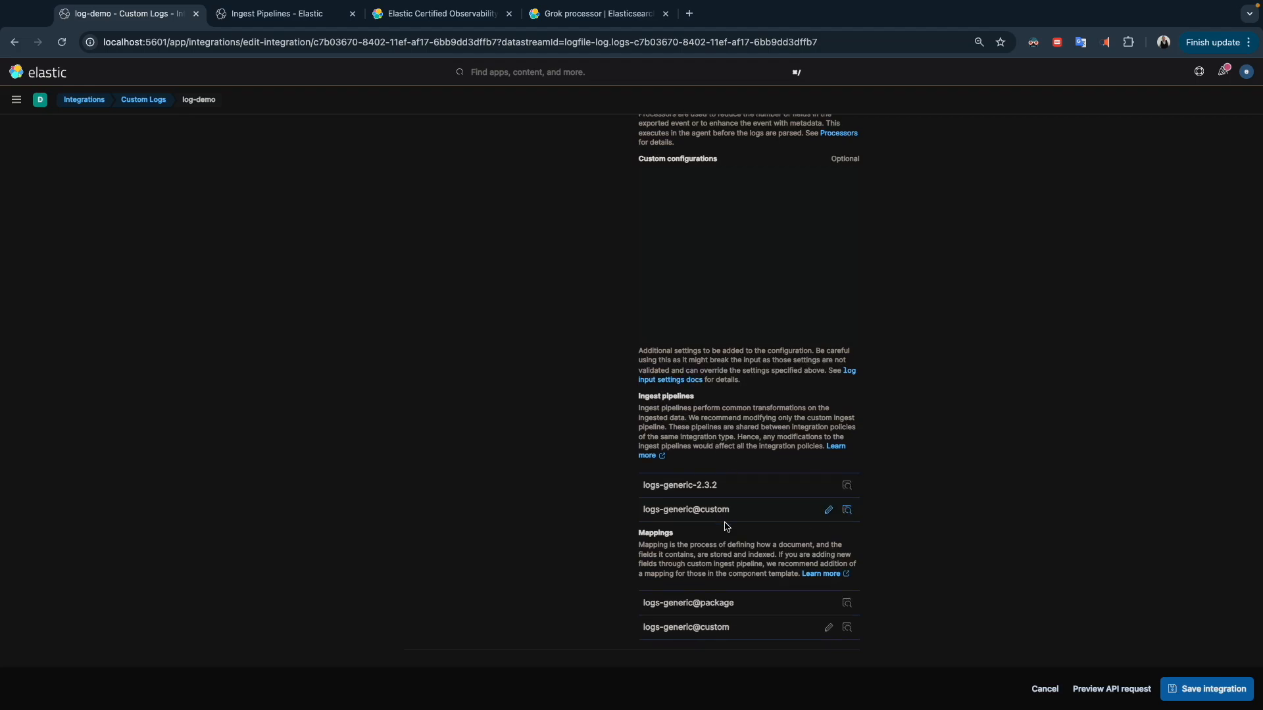
click(1189, 686)
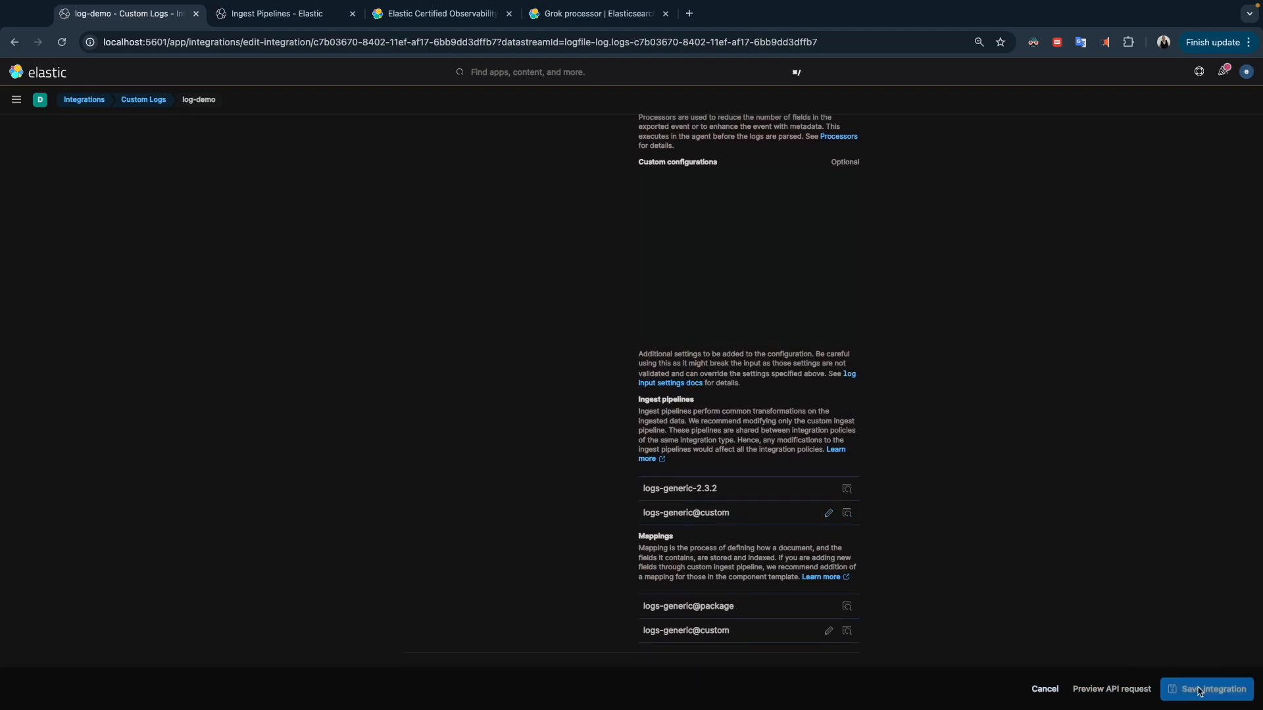
click(796, 418)
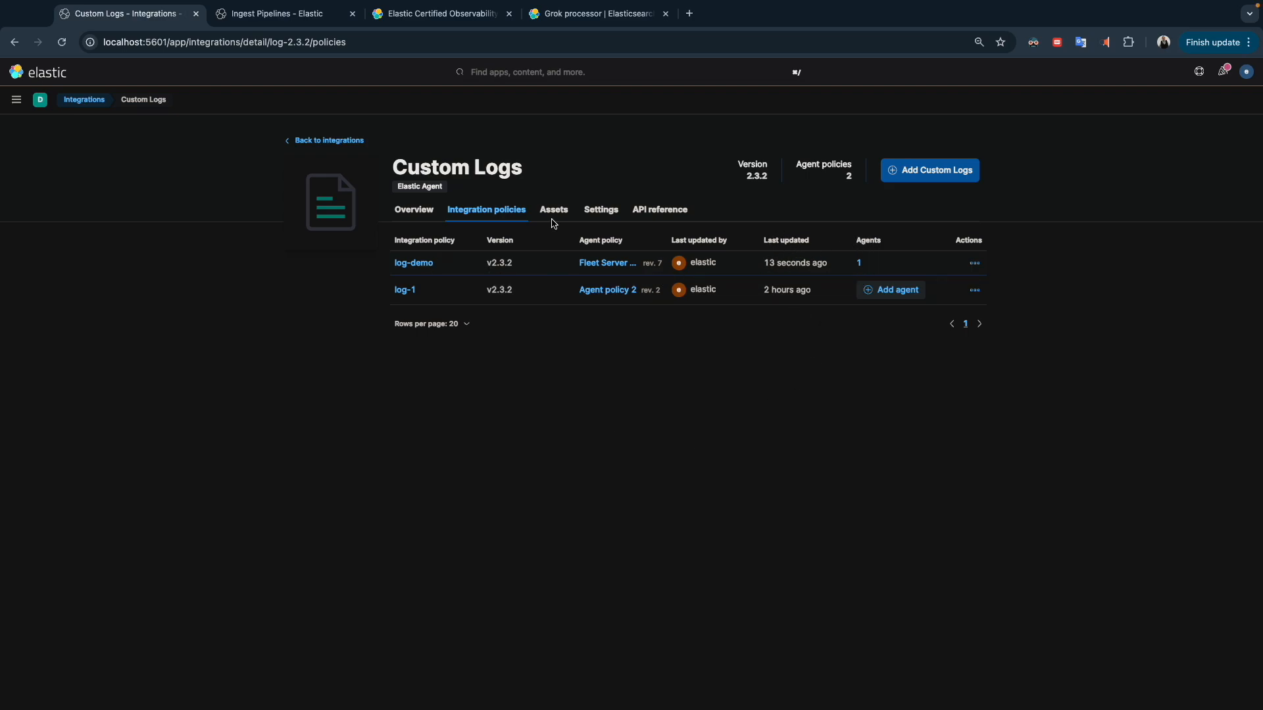
- Switch to Visual Studio Code and paste the GET /dashboard log entry as the third line of web_logs.log
key(ctrl+Left)
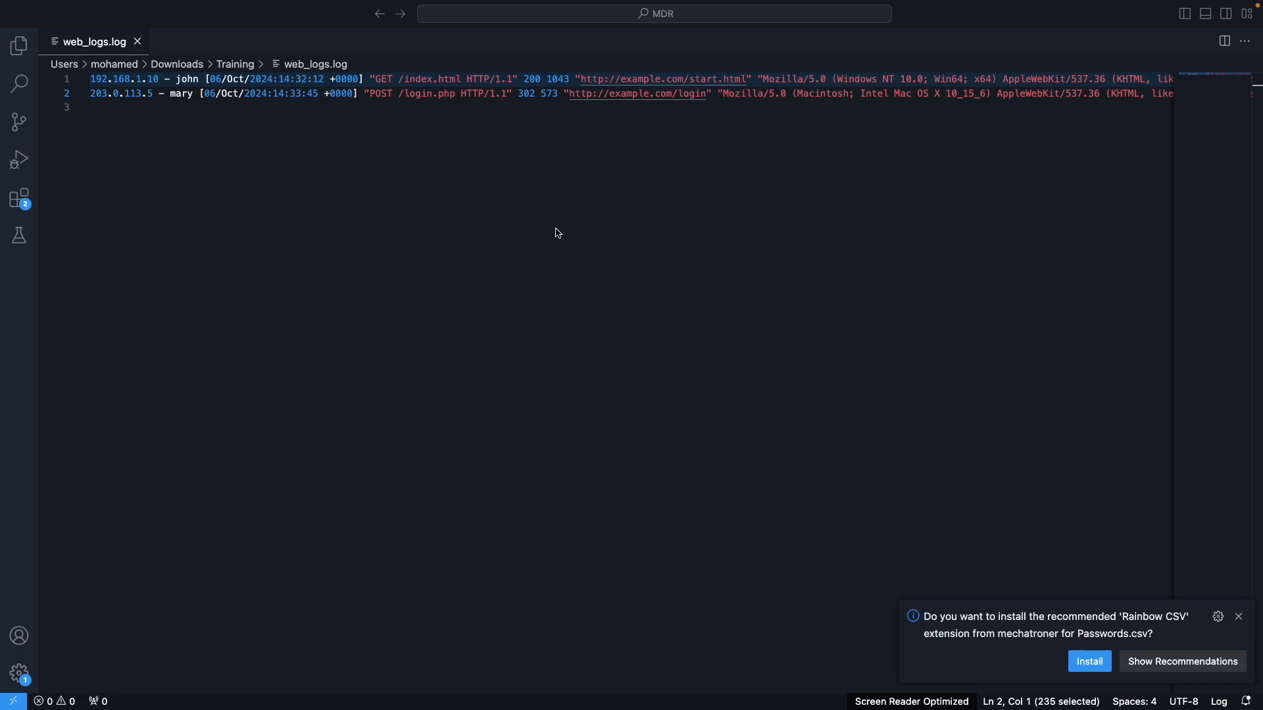
click(421, 166)
key(ctrl+v)
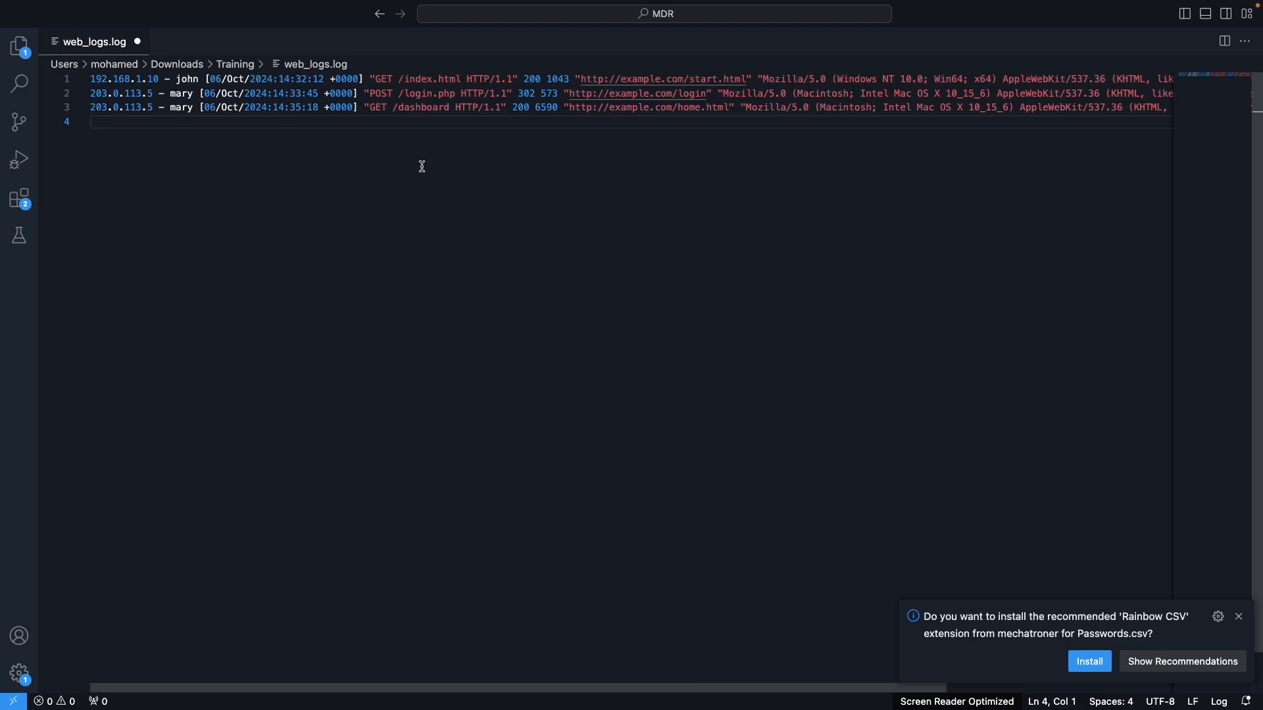
- Switch back to Kibana in the browser and open Discover
key(ctrl+Right)
click(298, 22)
click(138, 14)
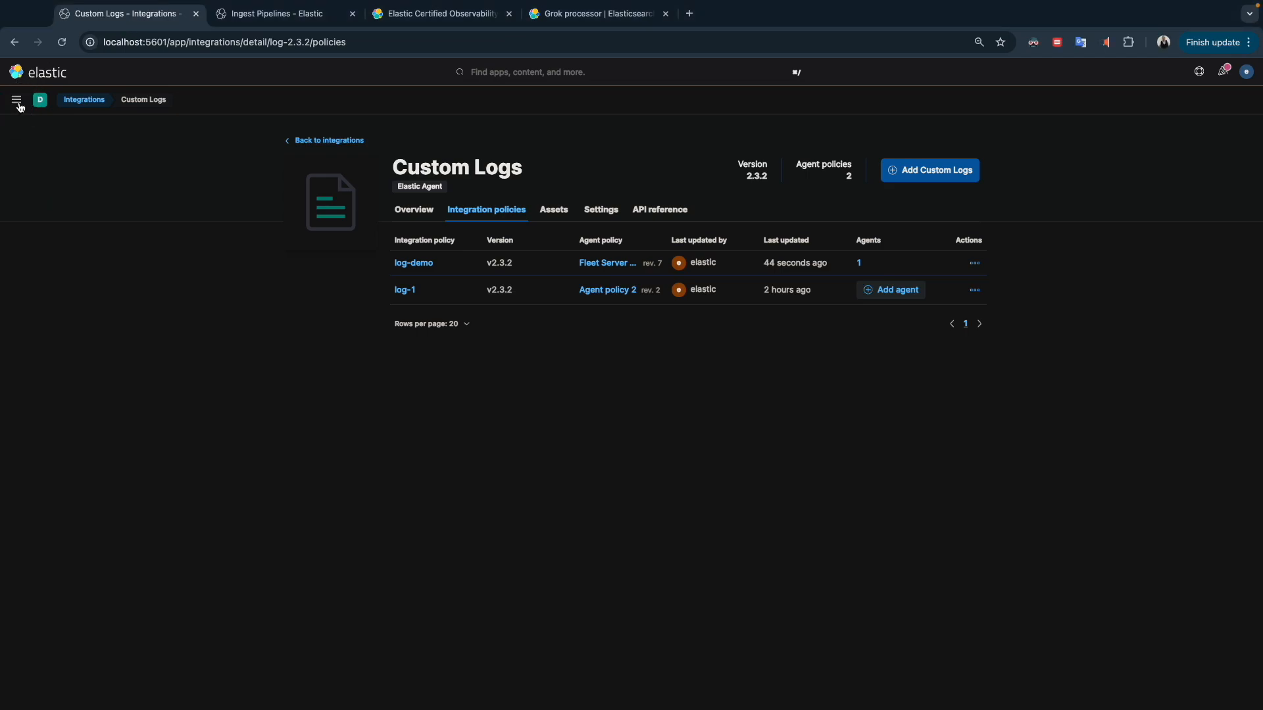
click(18, 104)
click(26, 217)
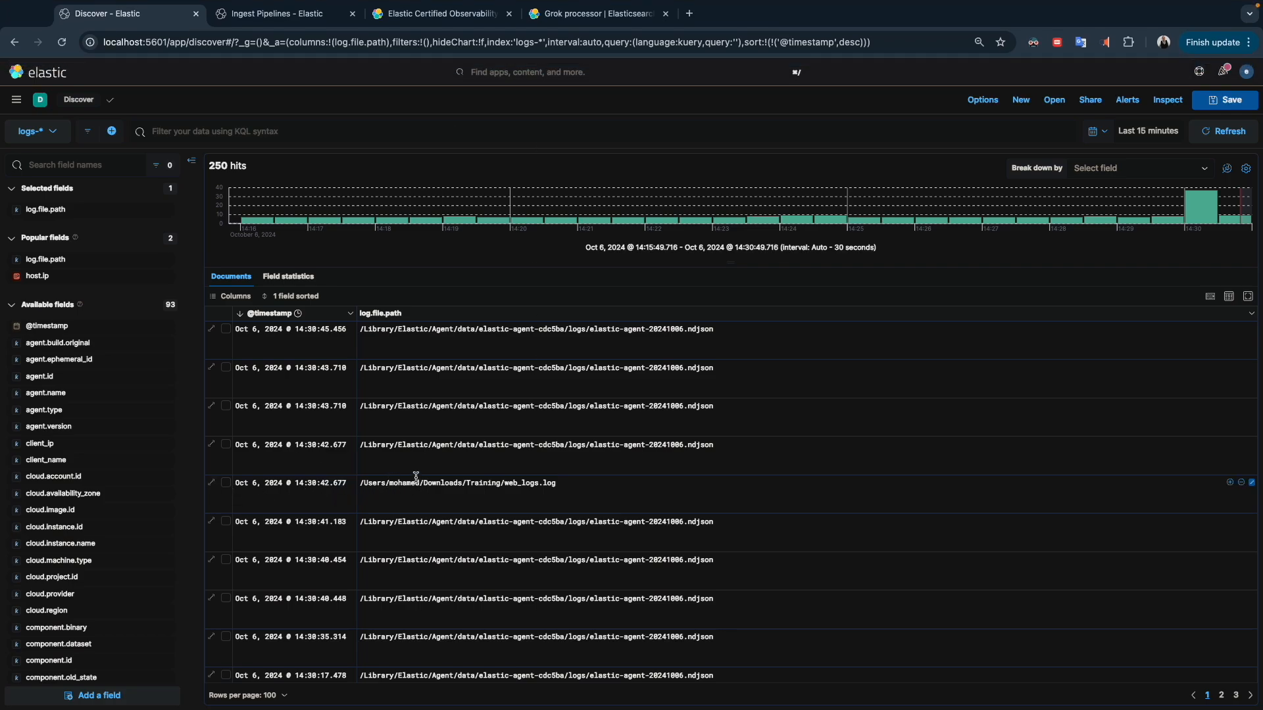
- Expand the newest web_logs.log document in Discover and review its fields from the agent details to the message
click(211, 485)
scroll(945, 536, down, 5)
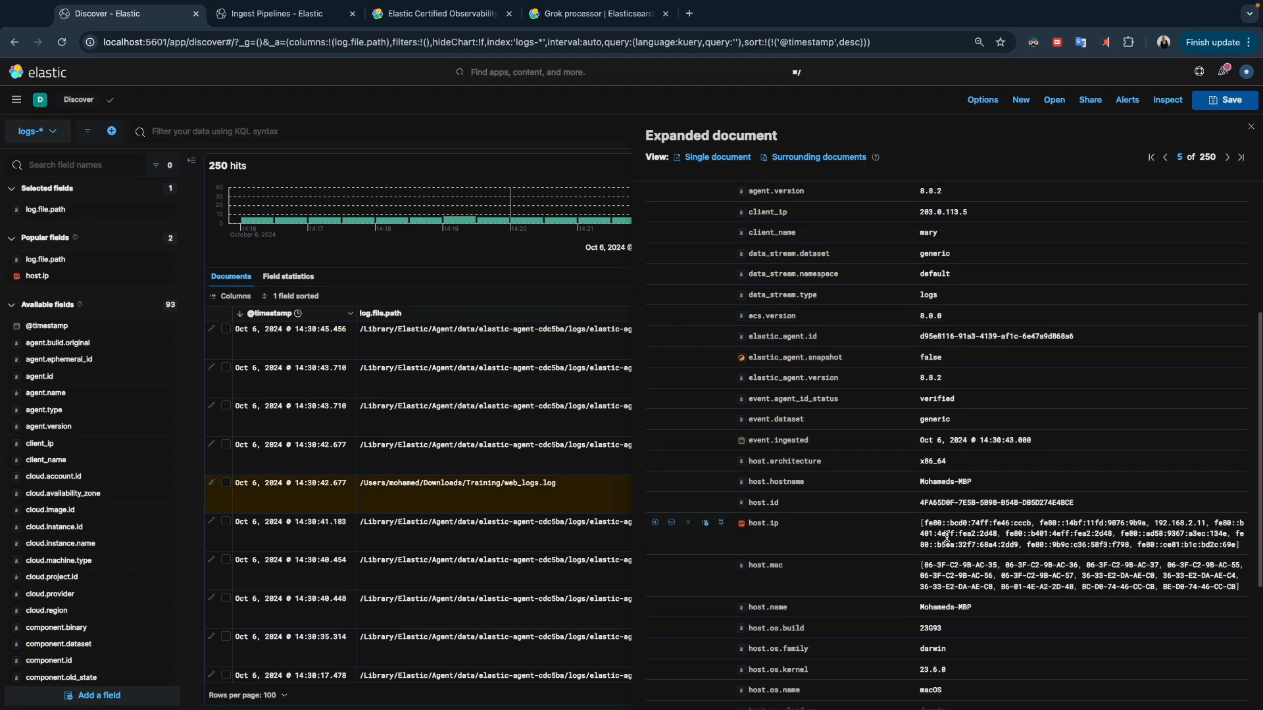
scroll(946, 536, down, 4)
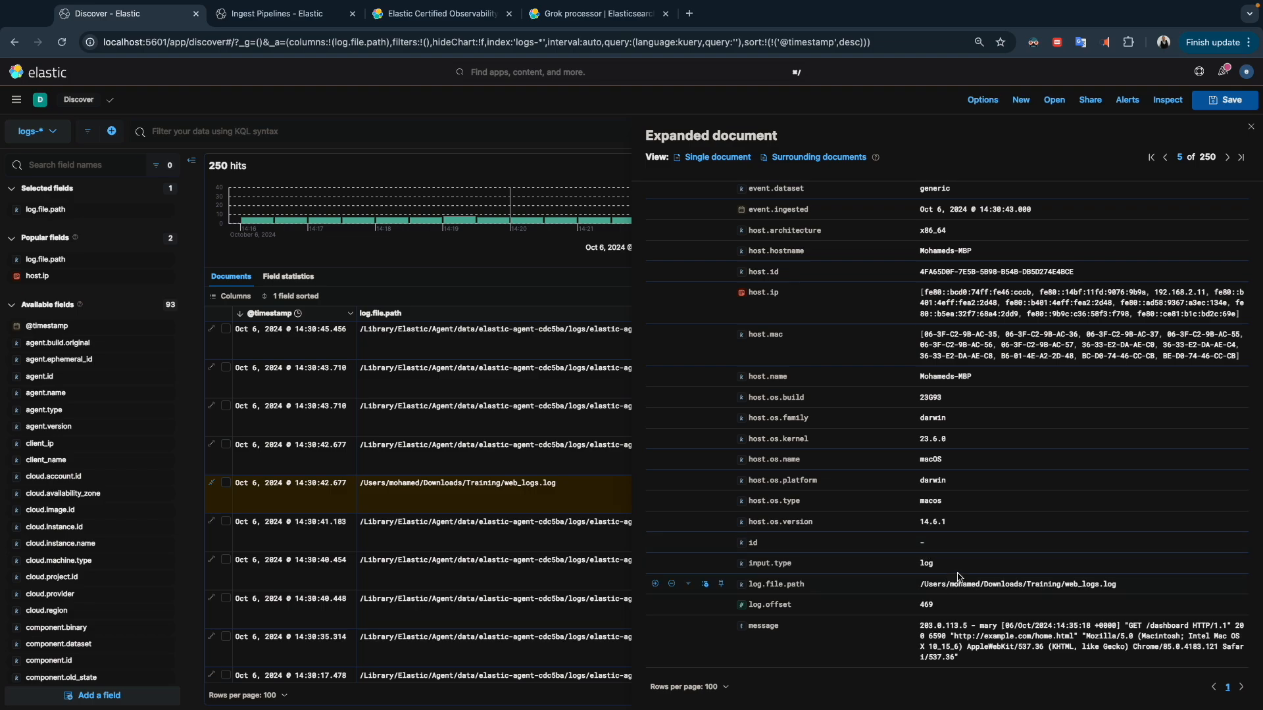
scroll(957, 577, up, 5)
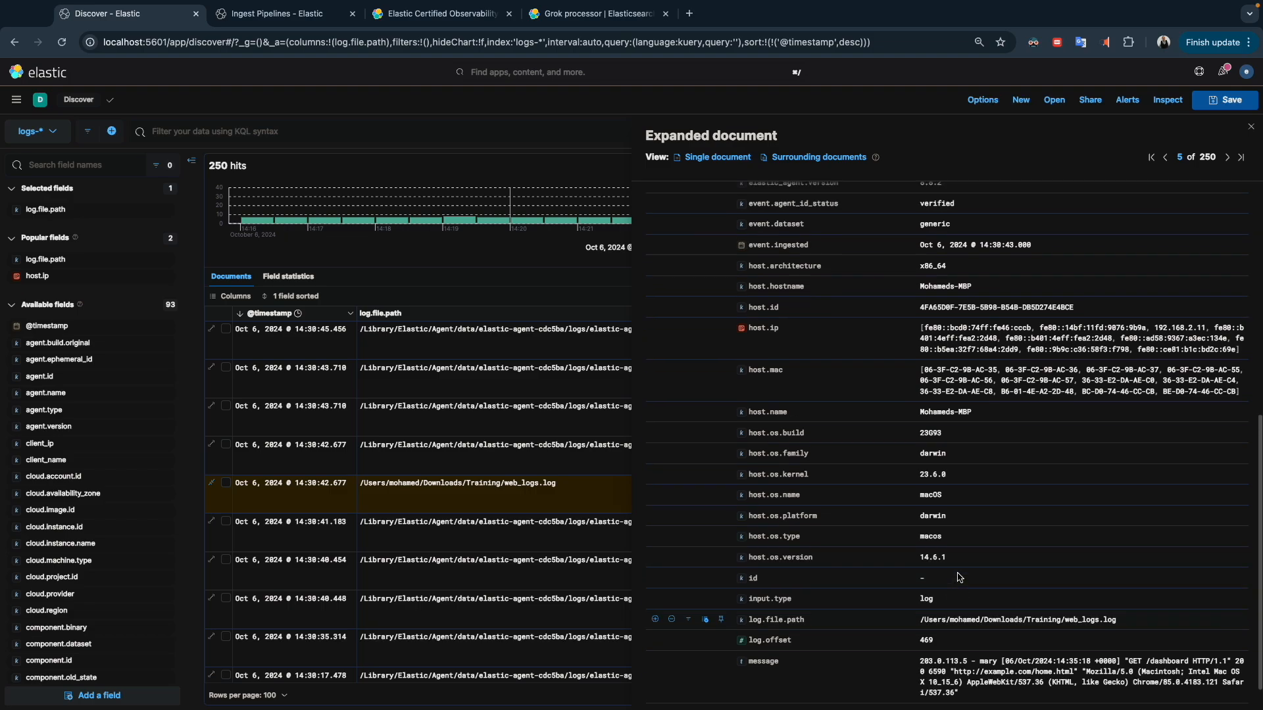
scroll(958, 577, up, 5)
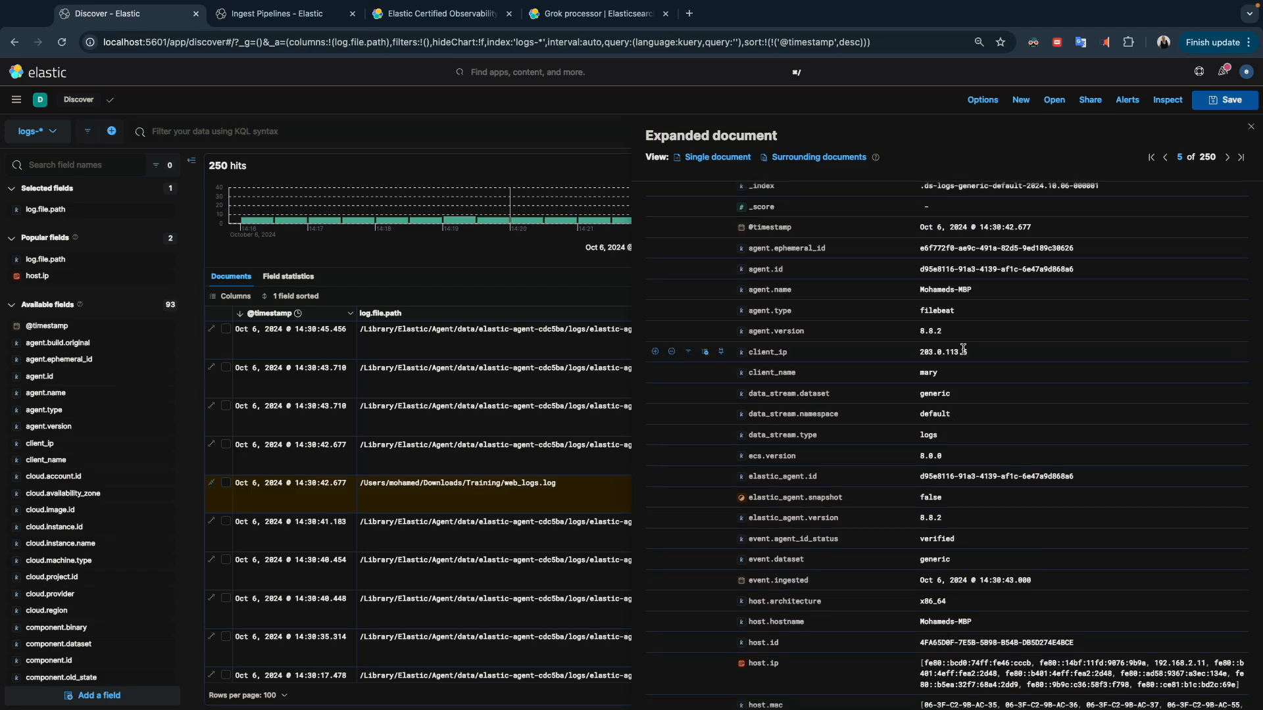
- Compare the document's client_ip and client_name values with the message text, then close the expanded document
drag(979, 354, 916, 353)
scroll(936, 363, down, 5)
scroll(935, 362, down, 5)
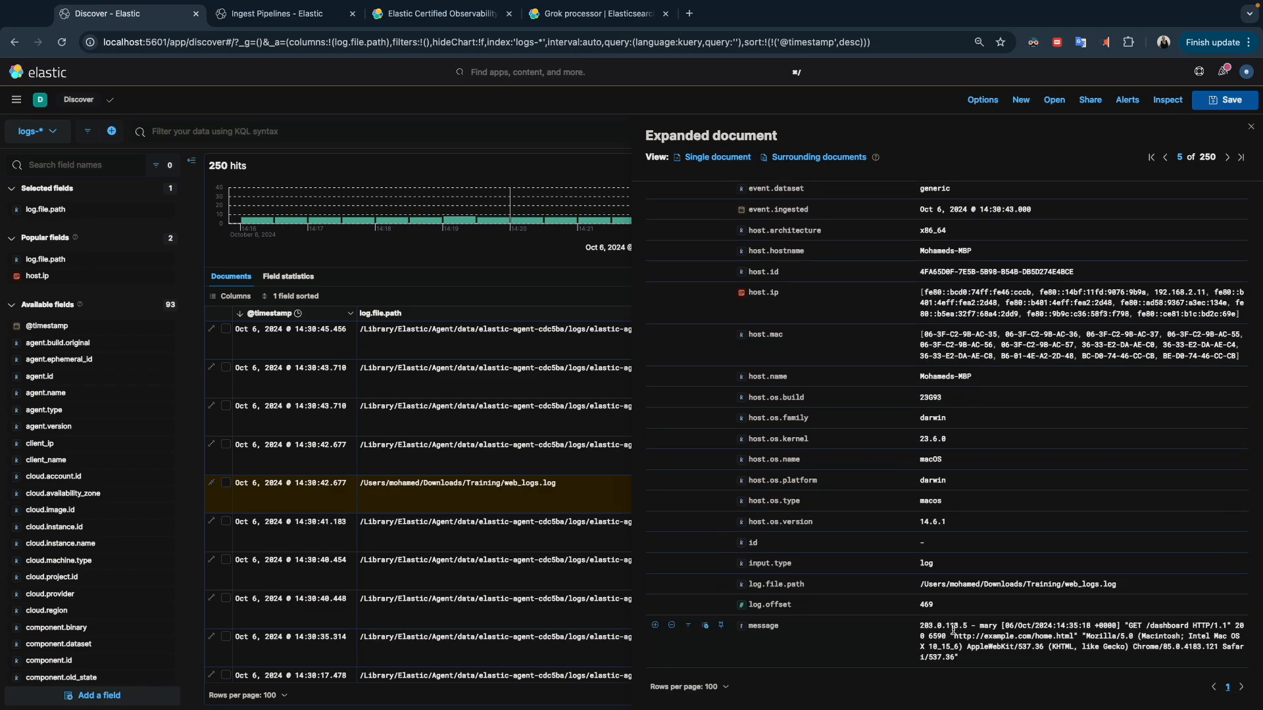
scroll(958, 632, up, 12)
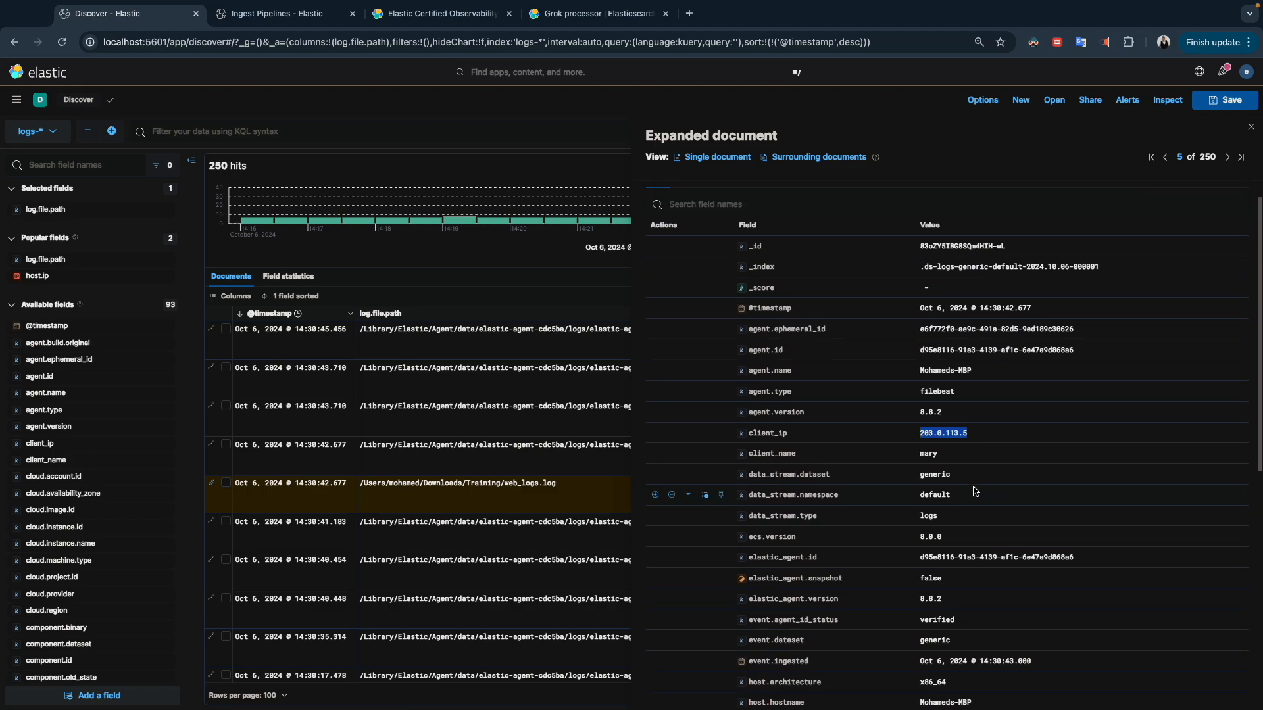
click(909, 467)
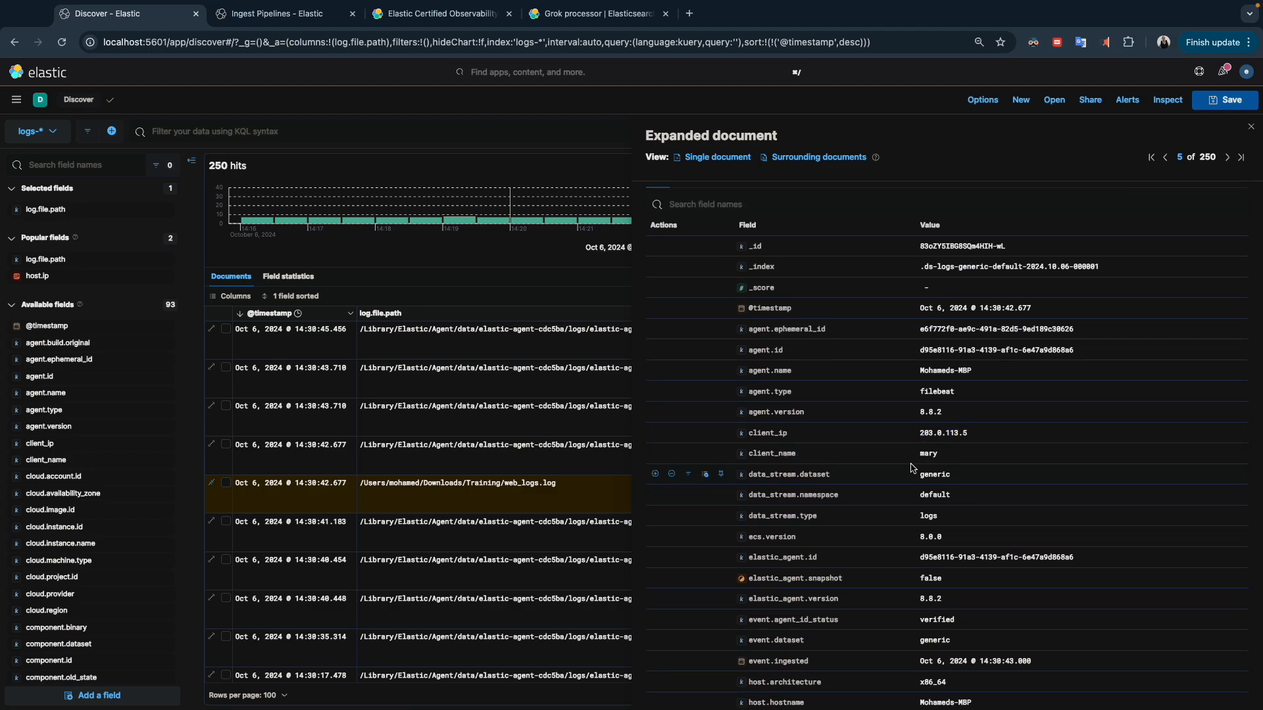
drag(943, 459, 914, 455)
scroll(507, 493, down, 10)
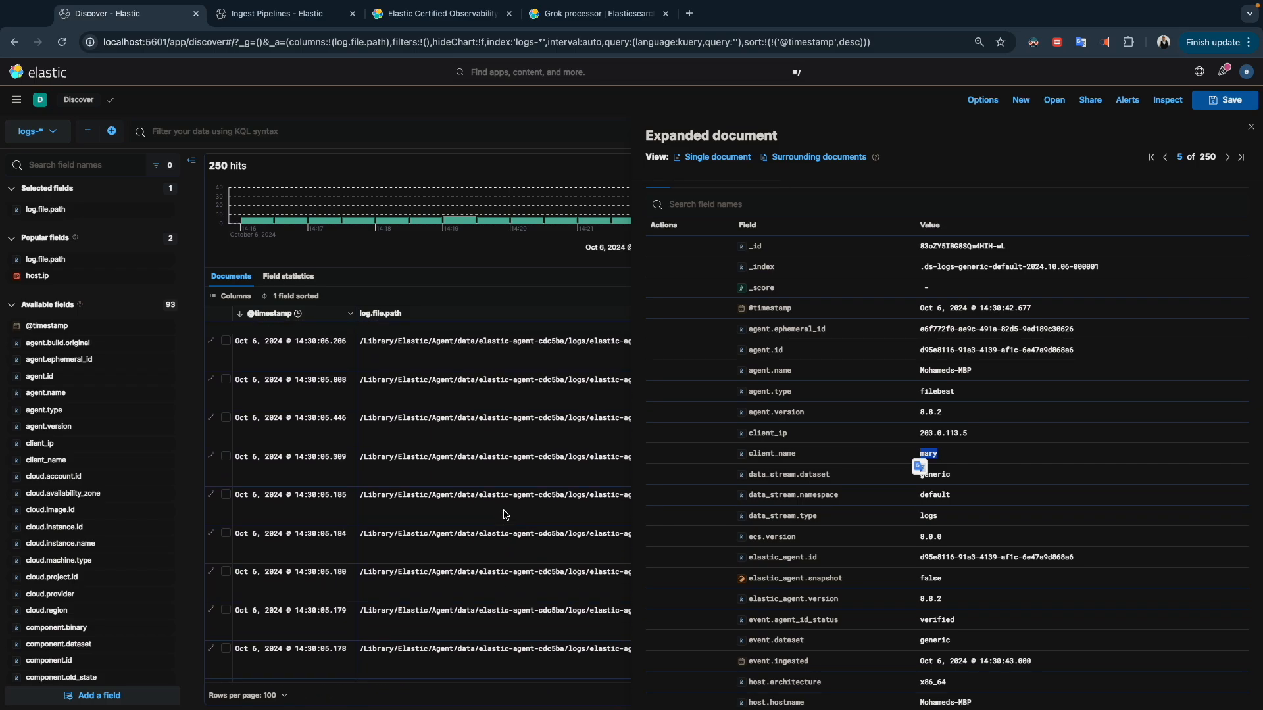
scroll(505, 515, up, 5)
click(1251, 126)
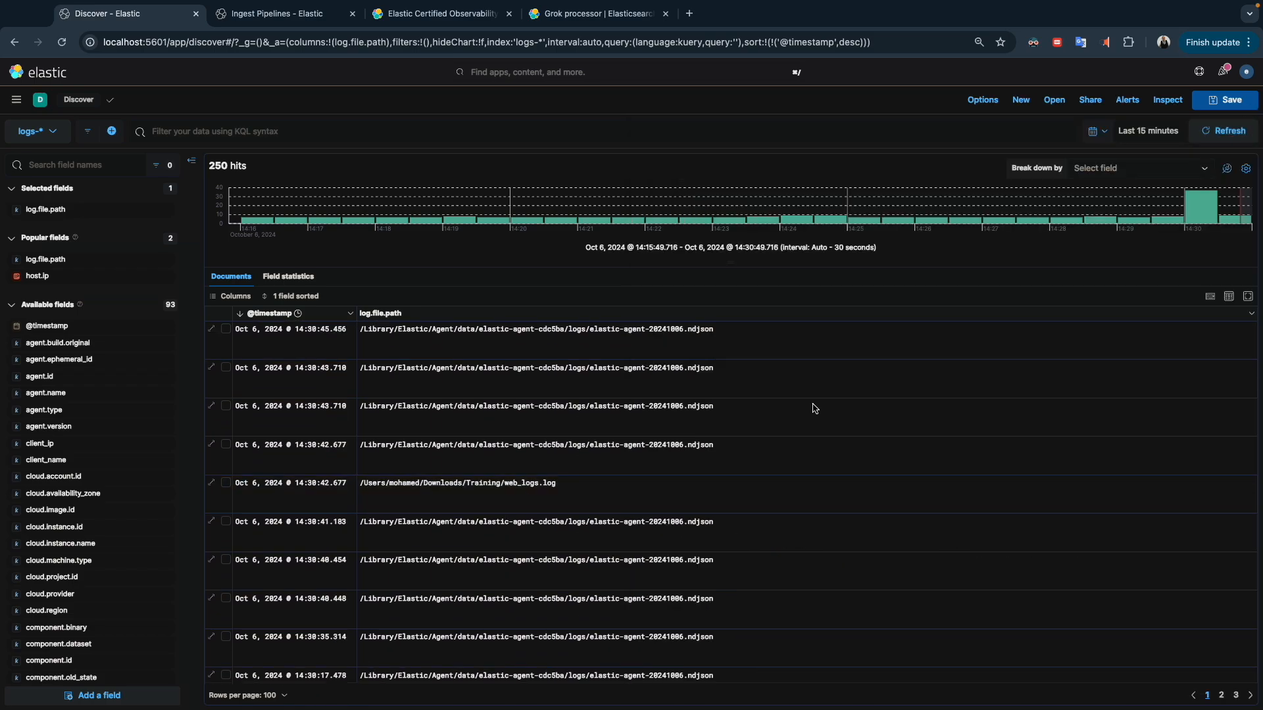
- Filter Discover to the log.file.path of web_logs.log and widen the time range to the last 24 hours
mouse_move(545, 484)
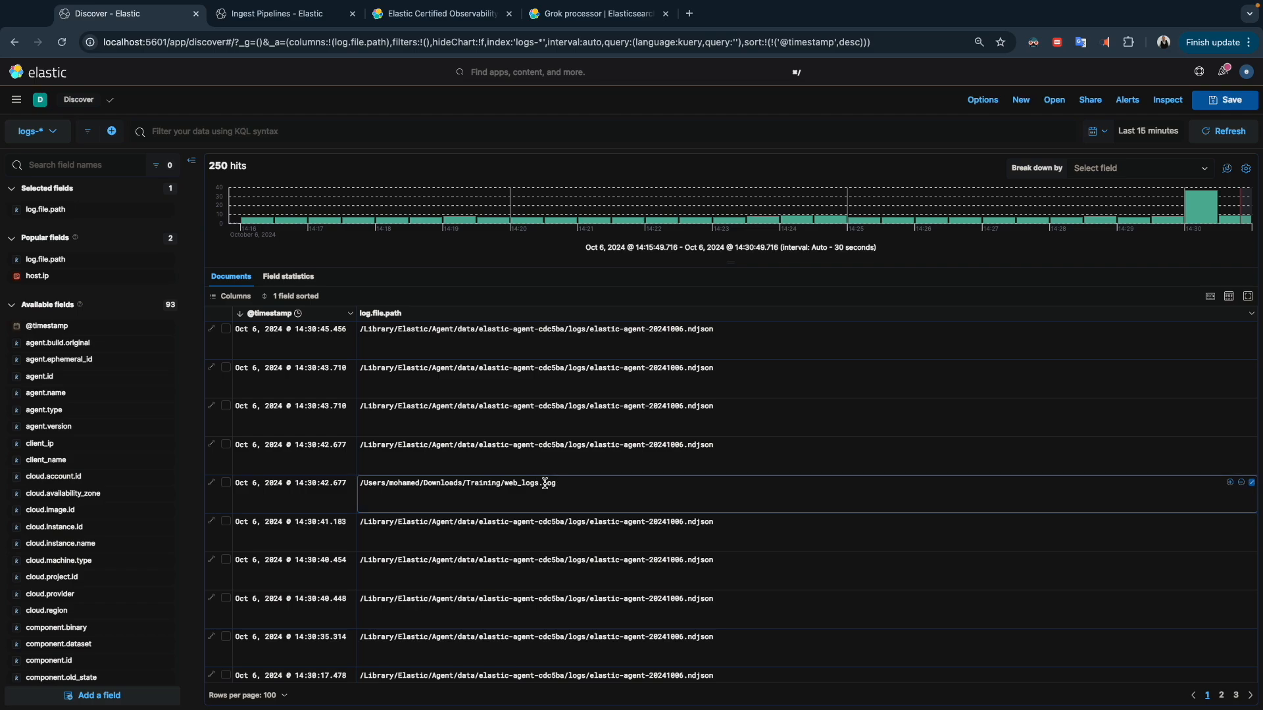
click(1230, 484)
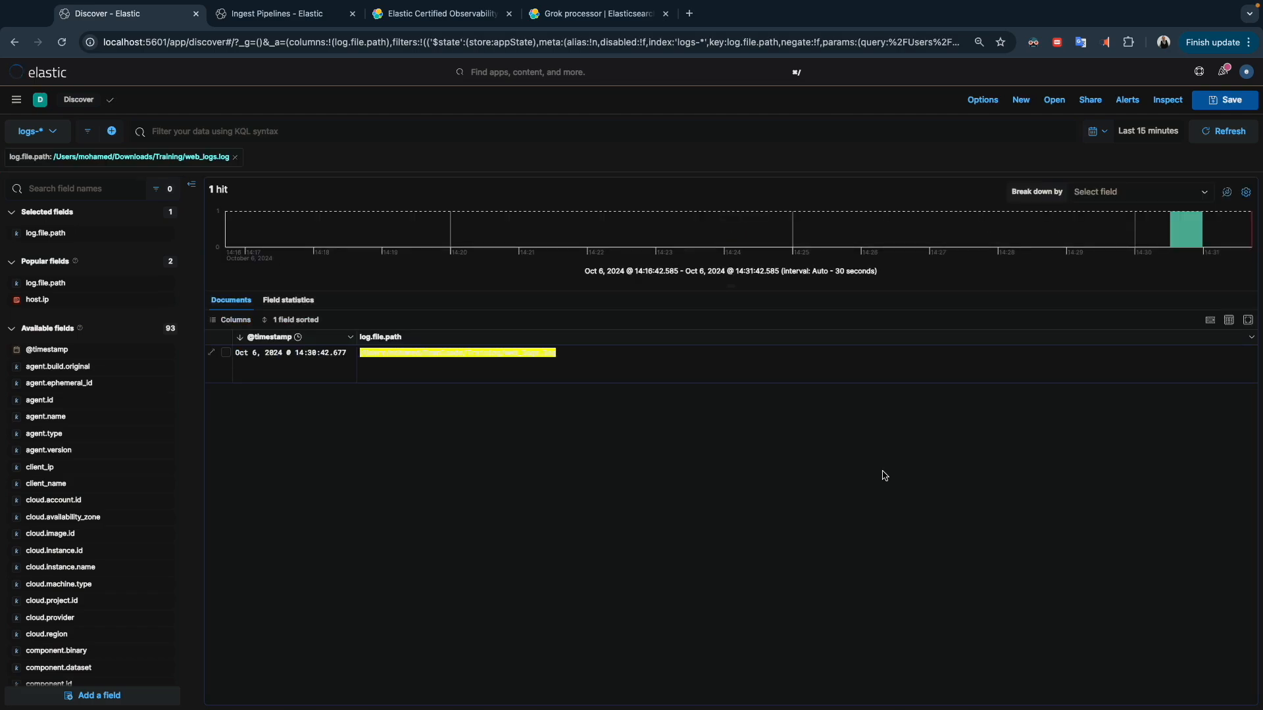
click(1109, 134)
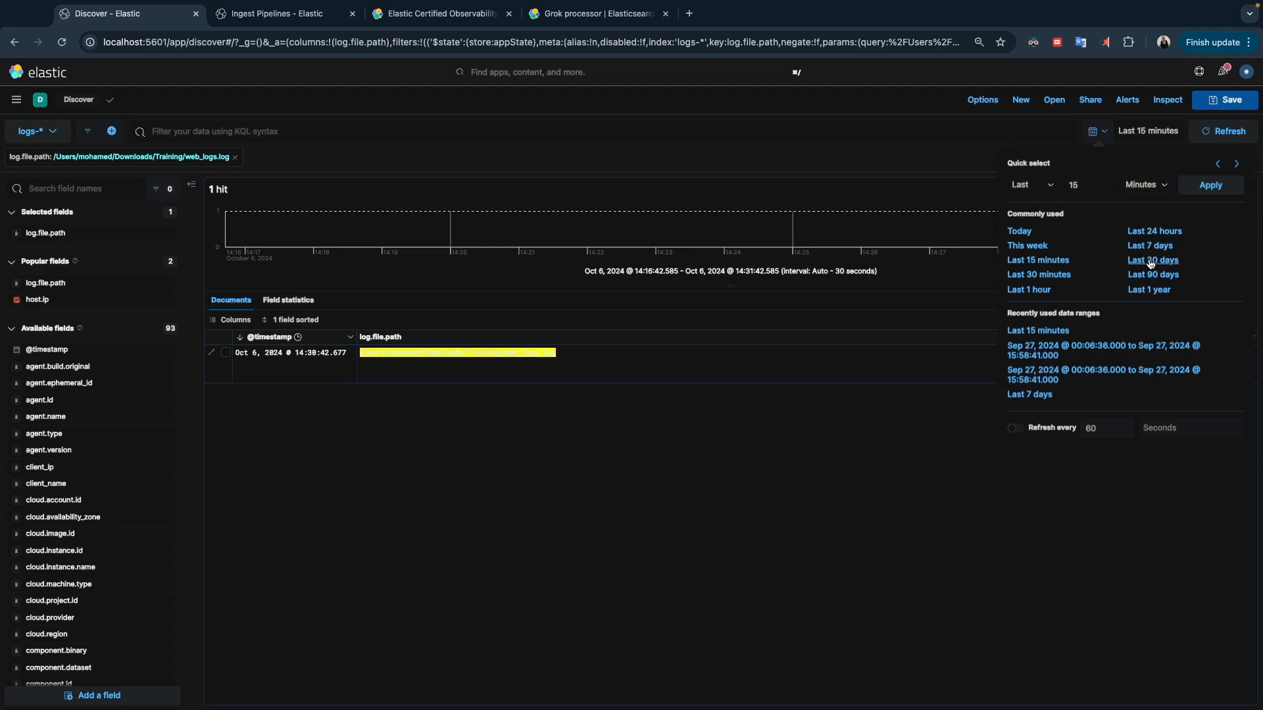
click(1038, 292)
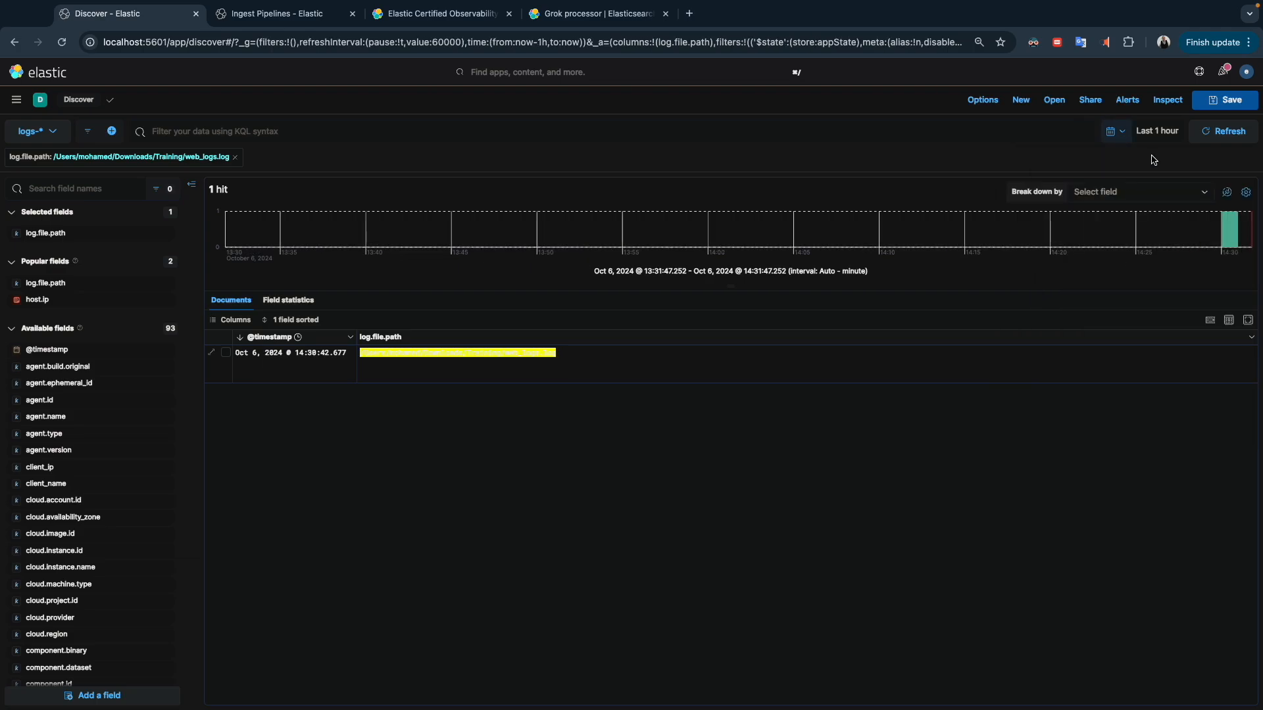
click(1128, 134)
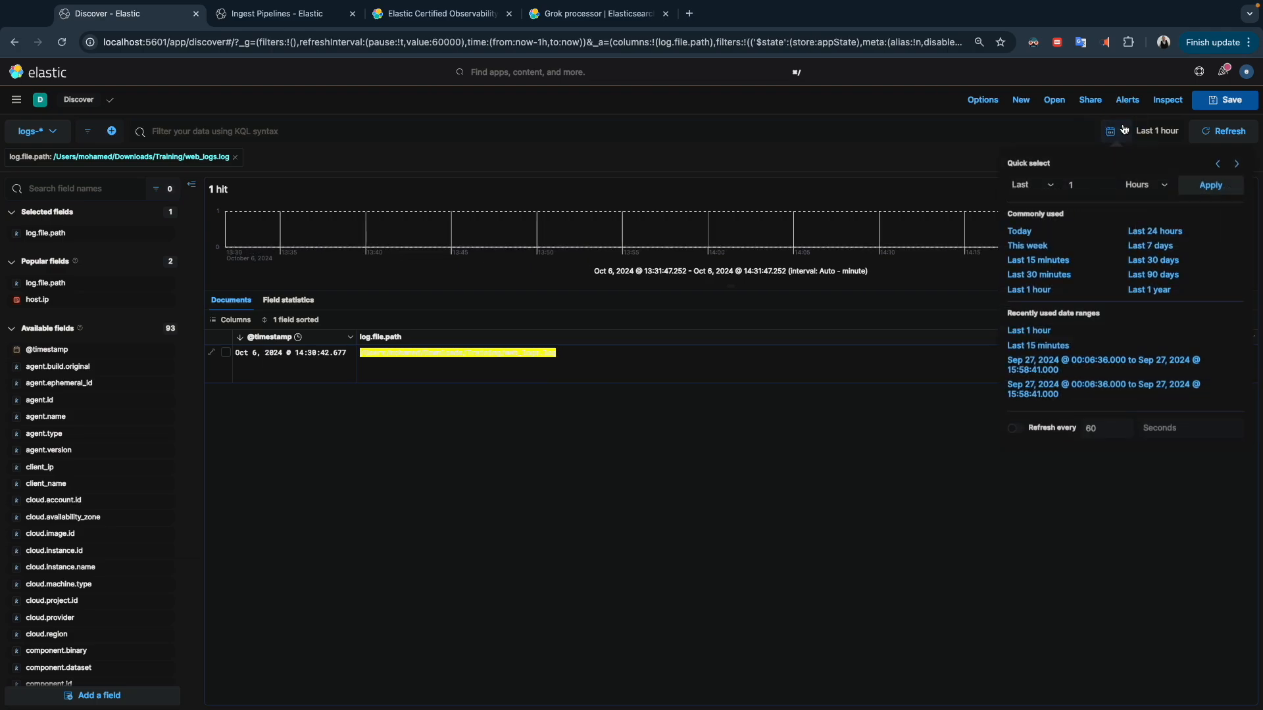
click(1145, 234)
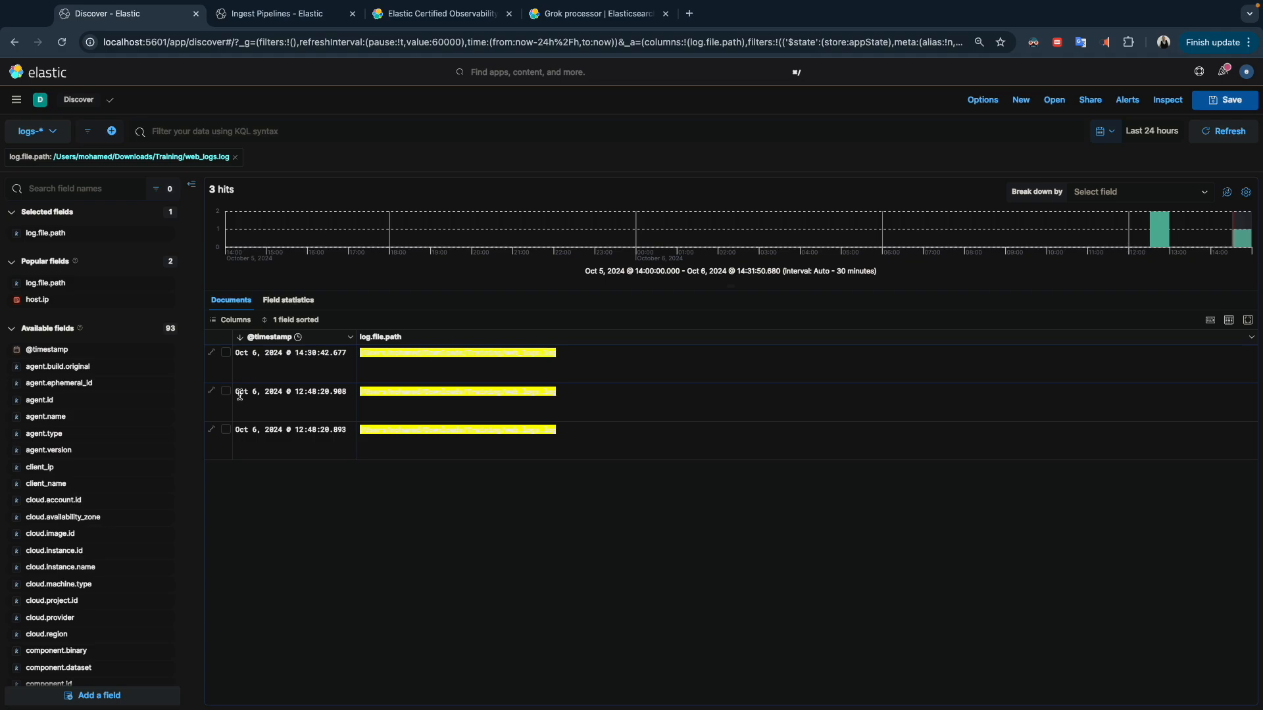
- Expand the 12:48:20.908 document and check its fields and message for extracted client details
click(211, 391)
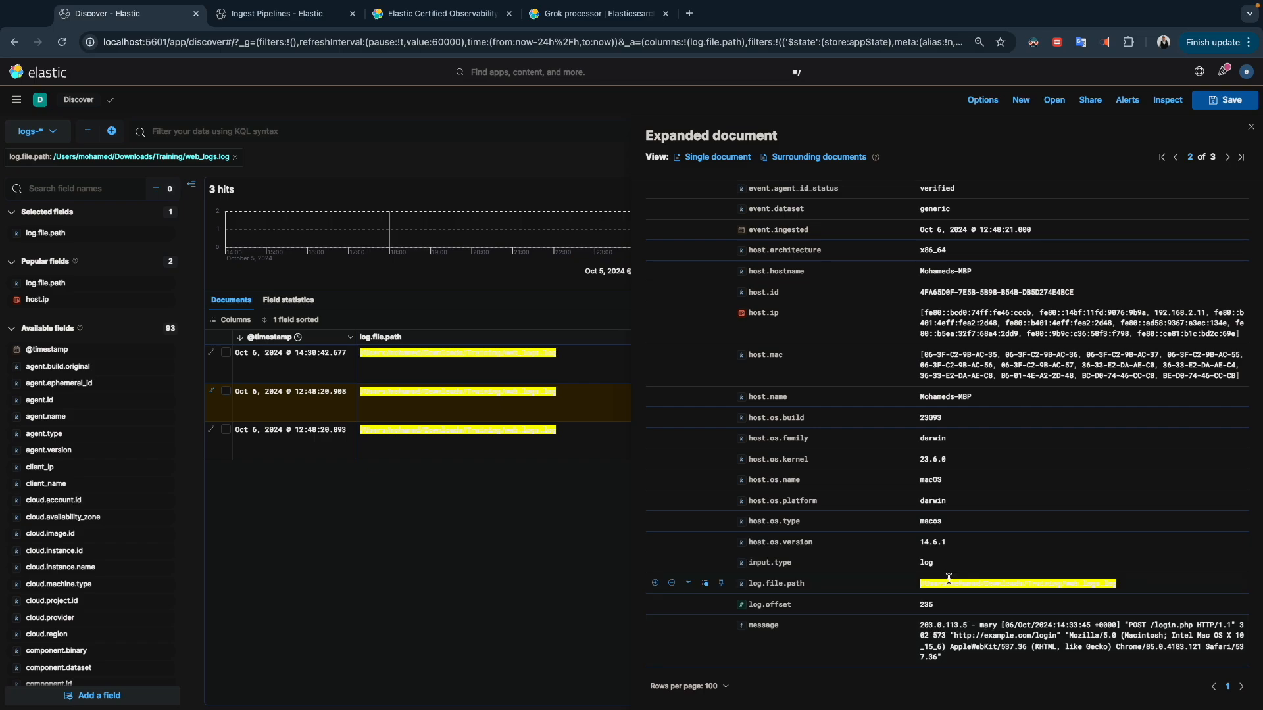
scroll(948, 579, up, 6)
scroll(939, 570, down, 5)
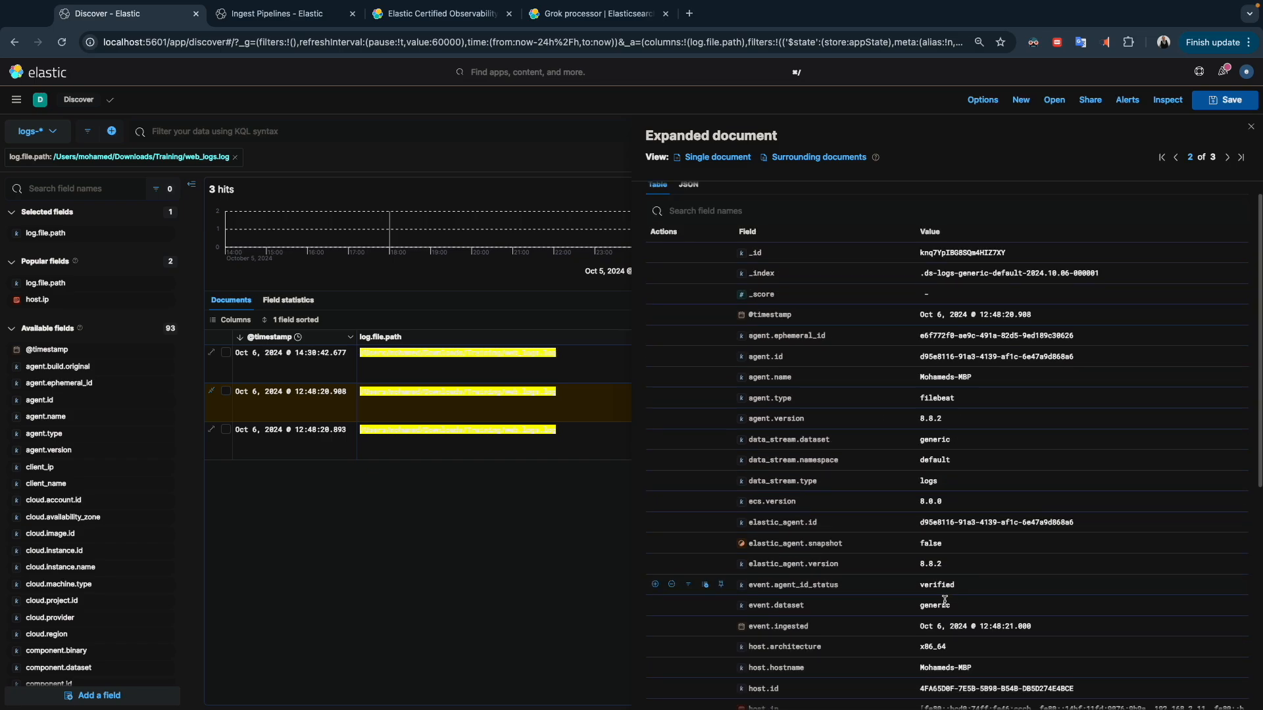
scroll(947, 539, down, 8)
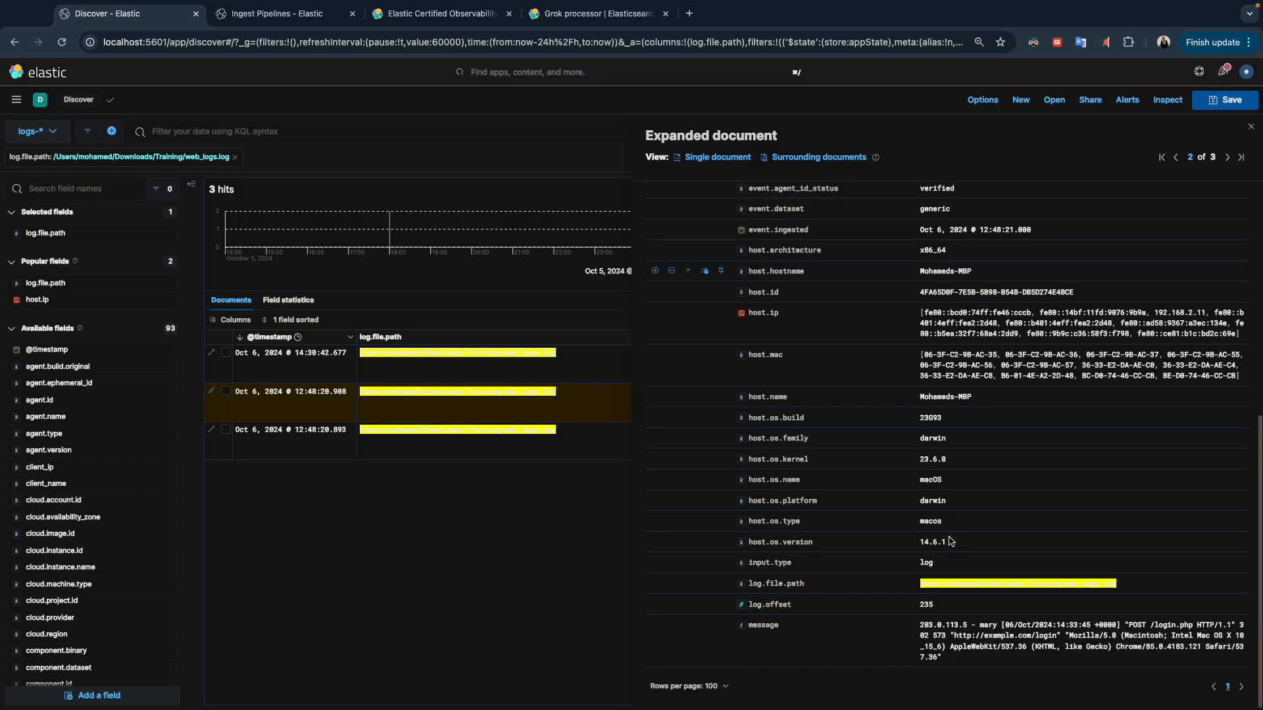
drag(920, 624, 968, 627)
click(973, 628)
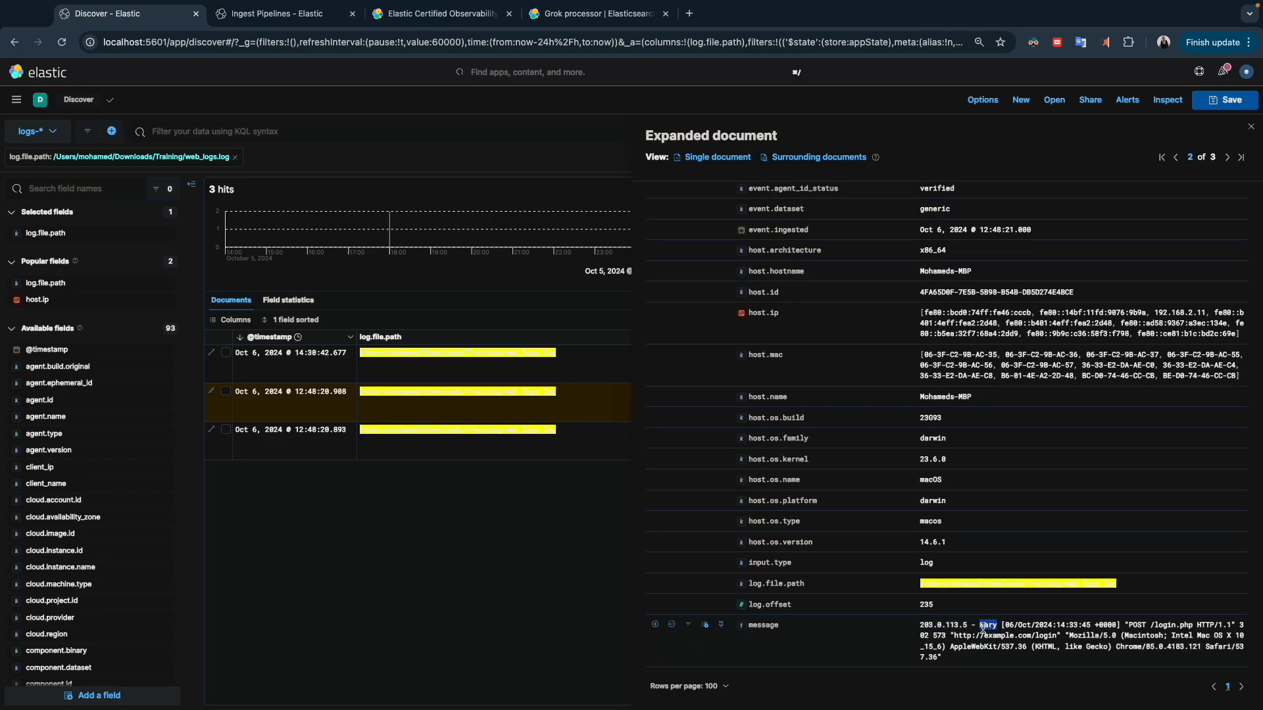
click(478, 498)
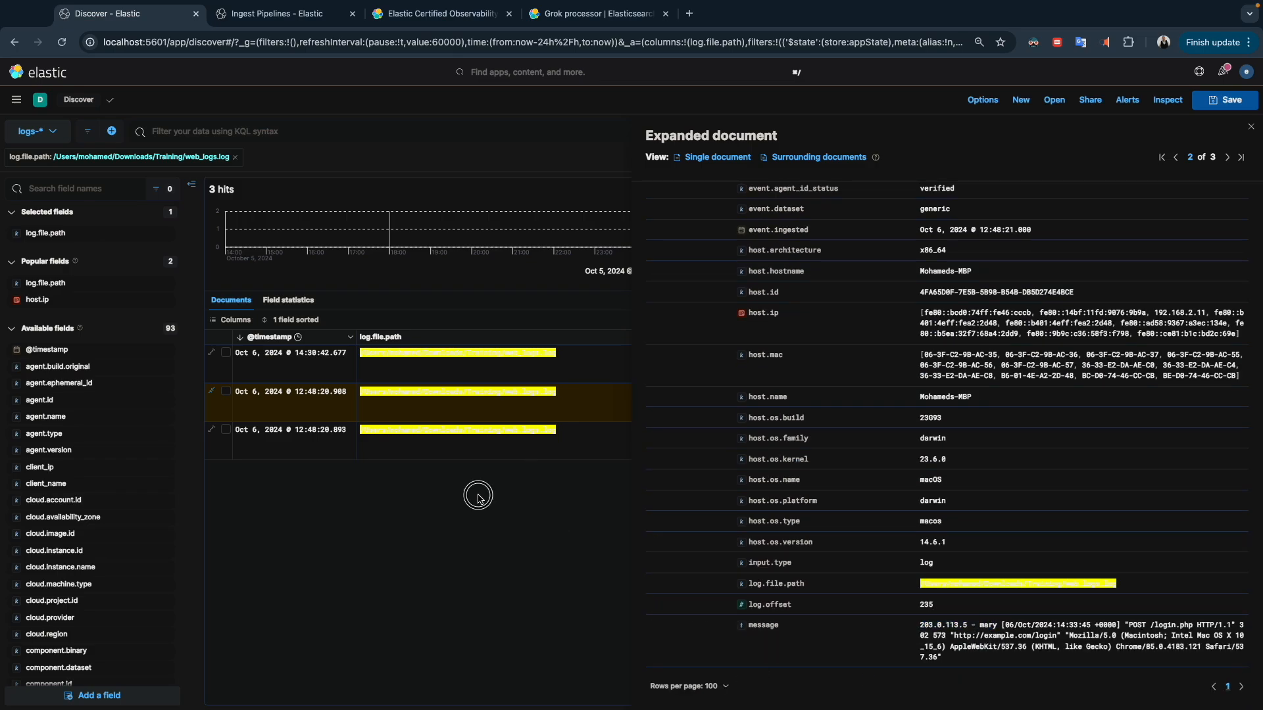
- Expand the 14:30:42.677 document and examine its client_ip and client_name fields
click(216, 355)
scroll(961, 456, up, 5)
scroll(965, 381, down, 5)
scroll(965, 382, up, 8)
double_click(780, 351)
click(781, 360)
click(825, 333)
double_click(825, 333)
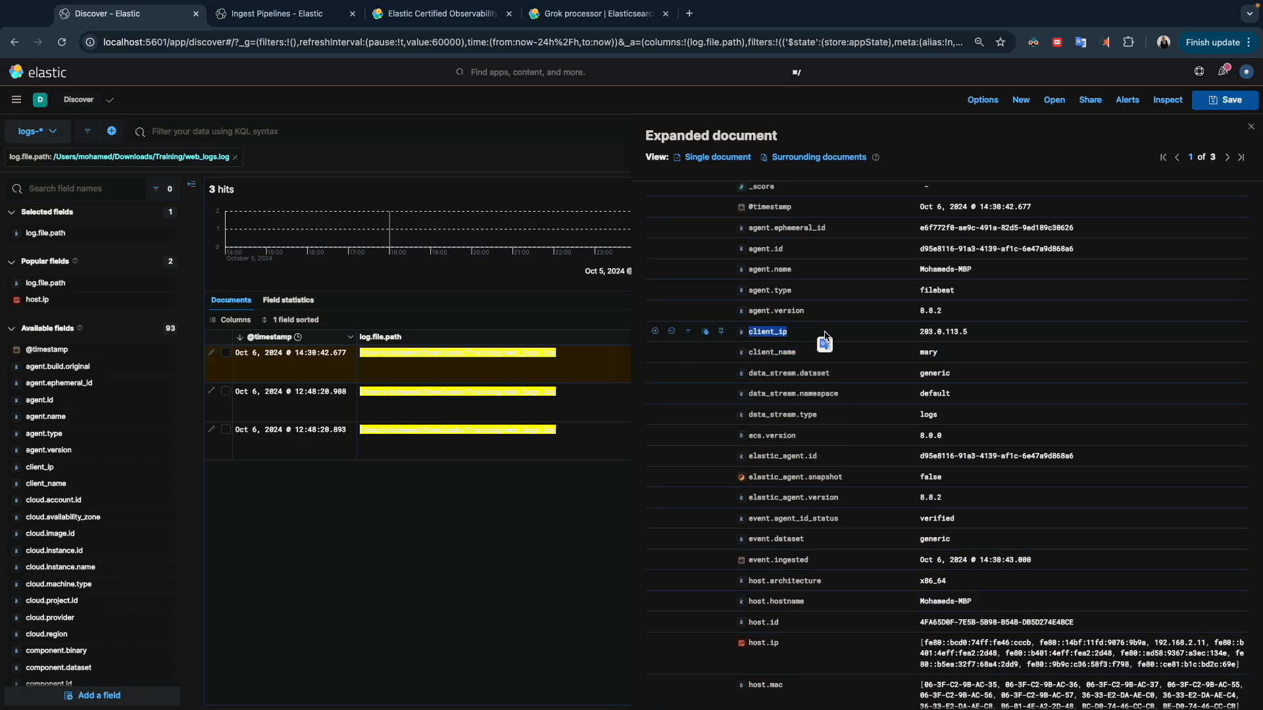